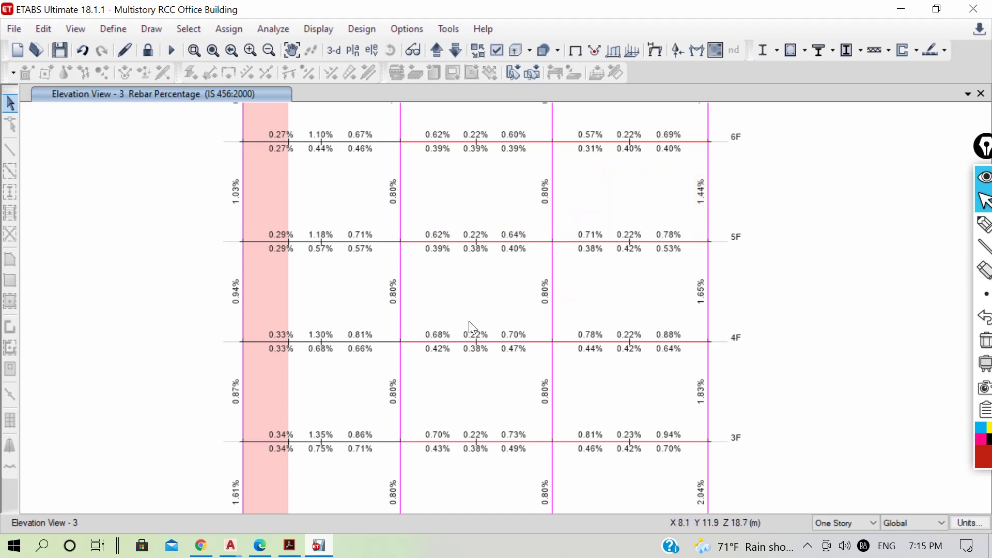
# Step: Examine the beam and column rebar percentages across the storeys of elevation 3
pyautogui.scroll(-3, 468, 333)
pyautogui.scroll(3, 467, 316)
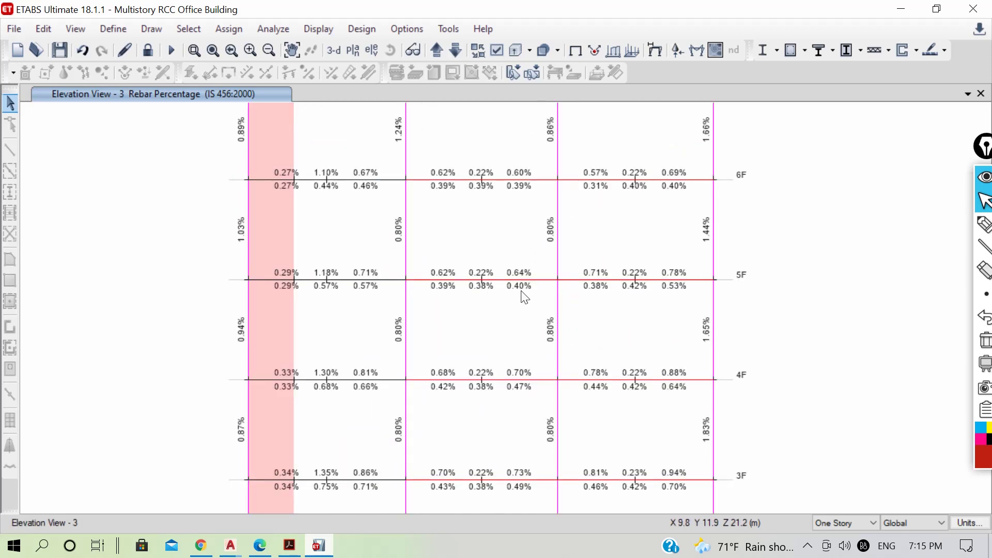
pyautogui.moveTo(518, 283)
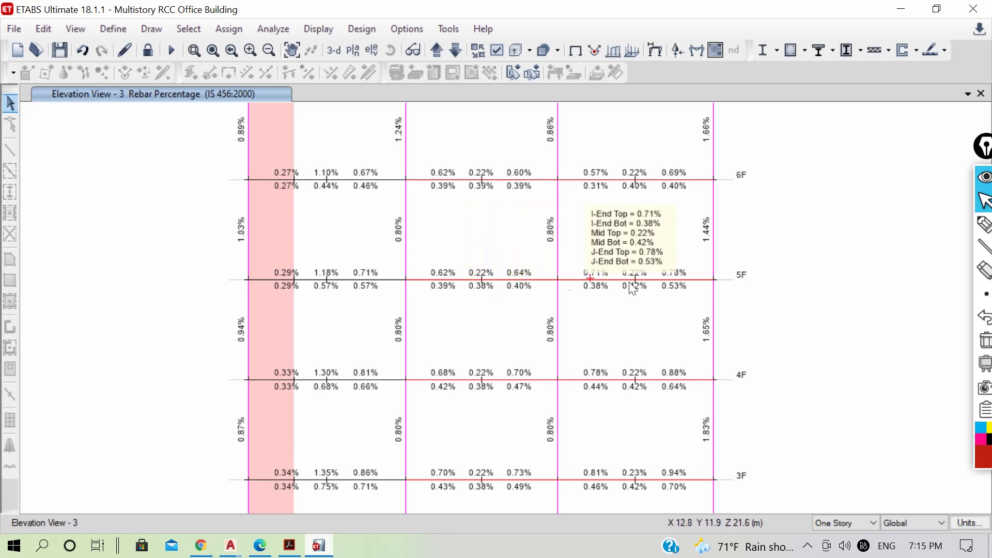
pyautogui.scroll(-3, 498, 313)
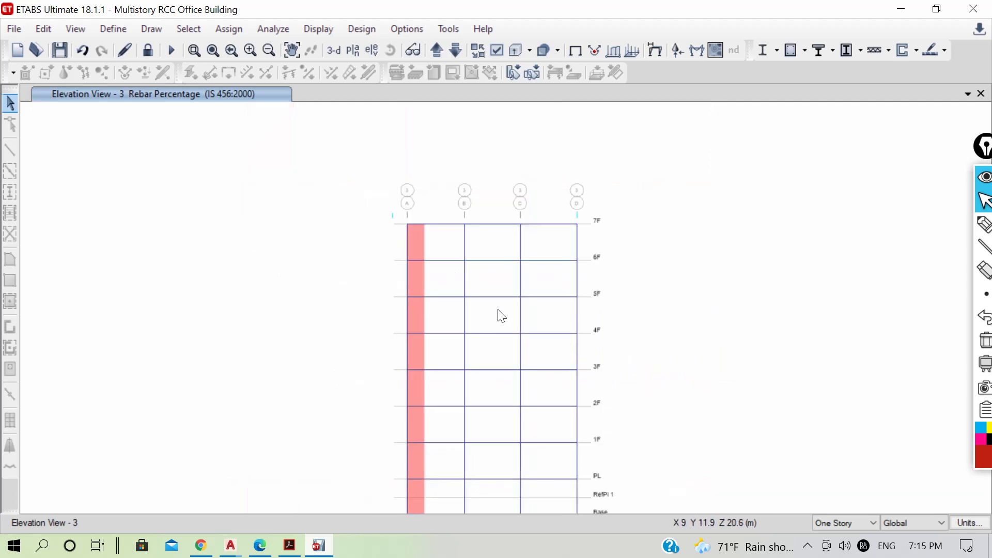
pyautogui.scroll(3, 496, 480)
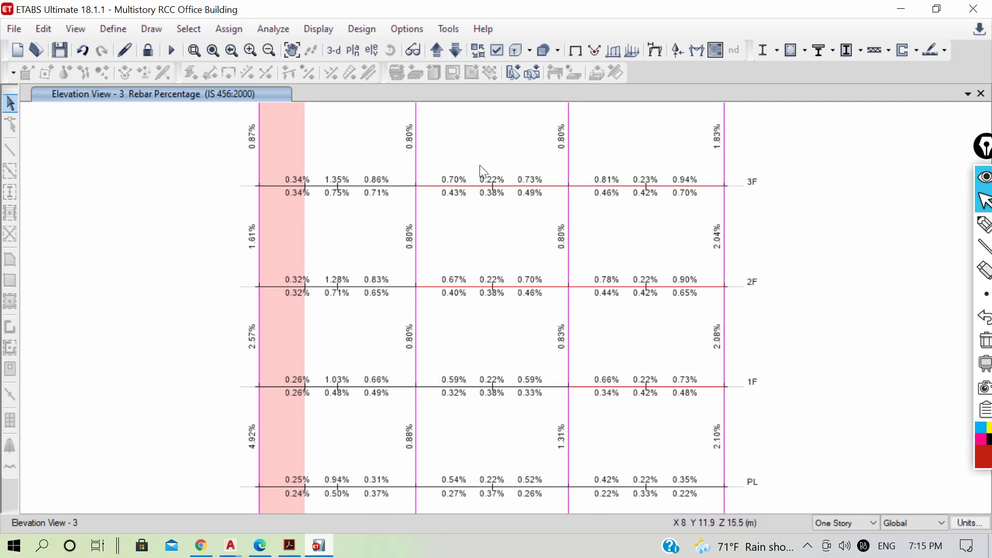
# Step: Move from elevation 3 through elevations 4 and 5 to elevation A to compare their rebar percentages
pyautogui.click(438, 51)
pyautogui.click(437, 52)
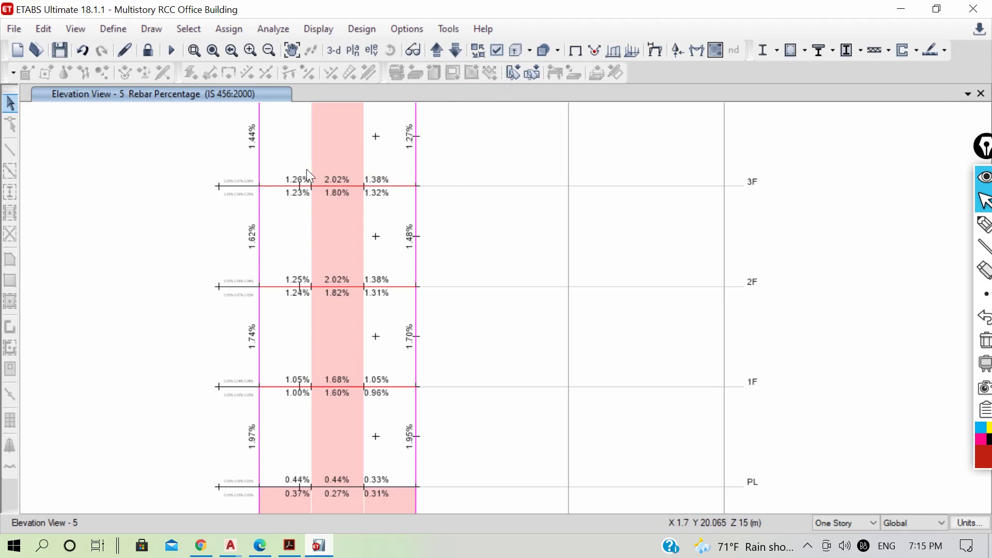
pyautogui.click(437, 52)
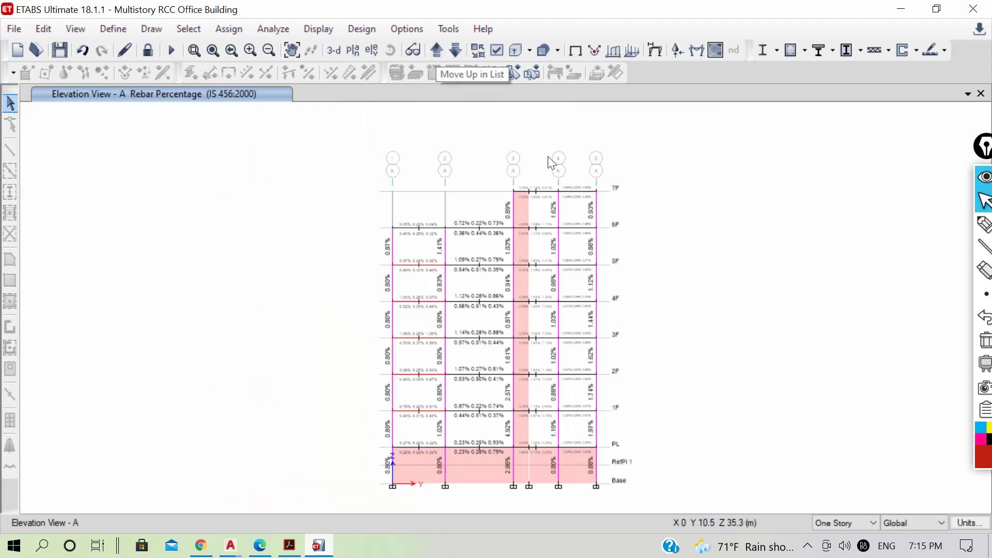
# Step: Show the whole building in 3-D and apply the concrete frame design output Identify All Failures
pyautogui.click(337, 52)
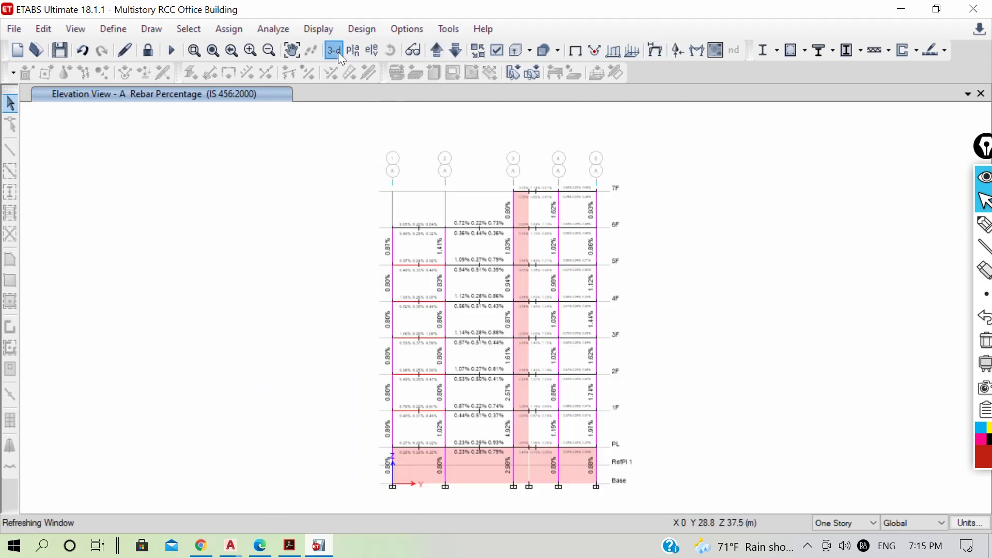
pyautogui.click(806, 50)
pyautogui.click(830, 214)
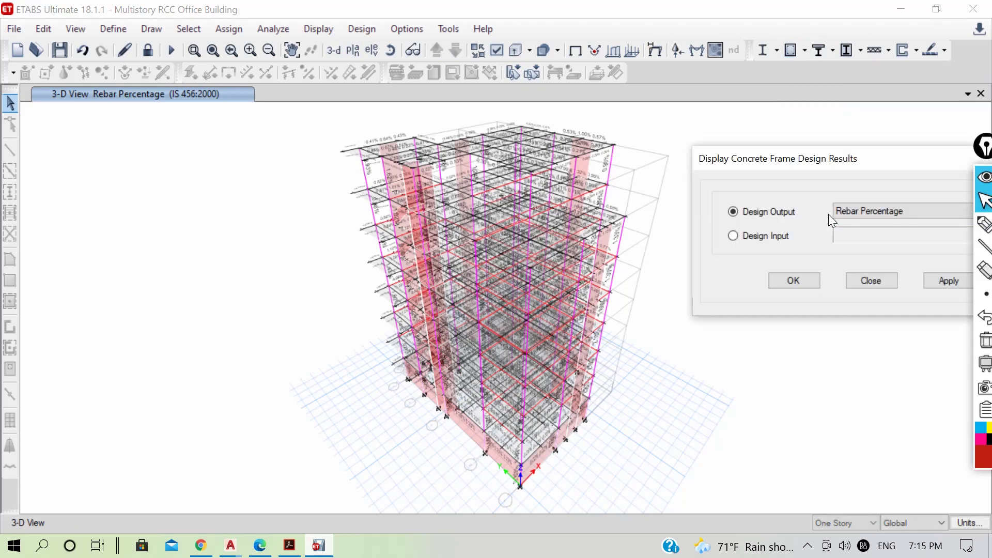
pyautogui.click(852, 209)
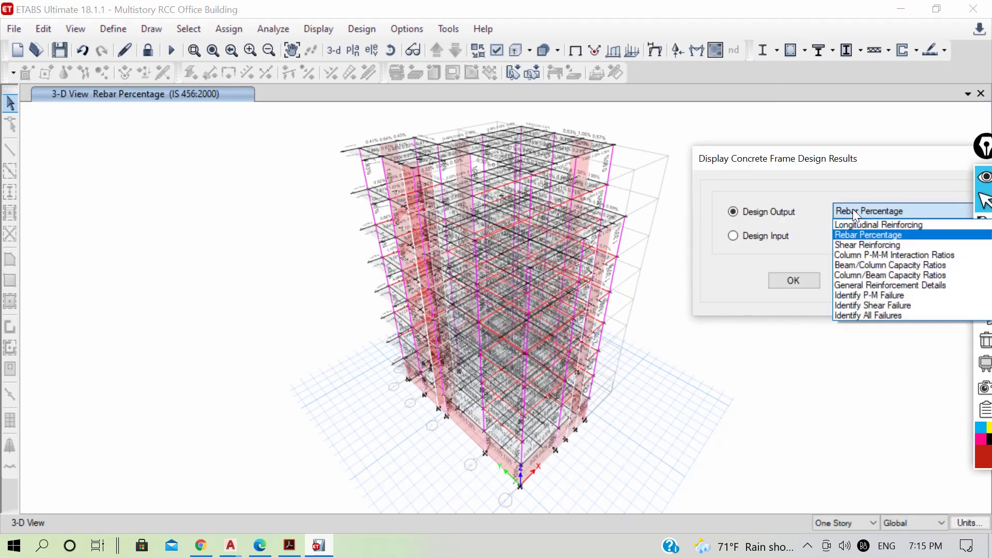
pyautogui.click(869, 315)
pyautogui.click(936, 282)
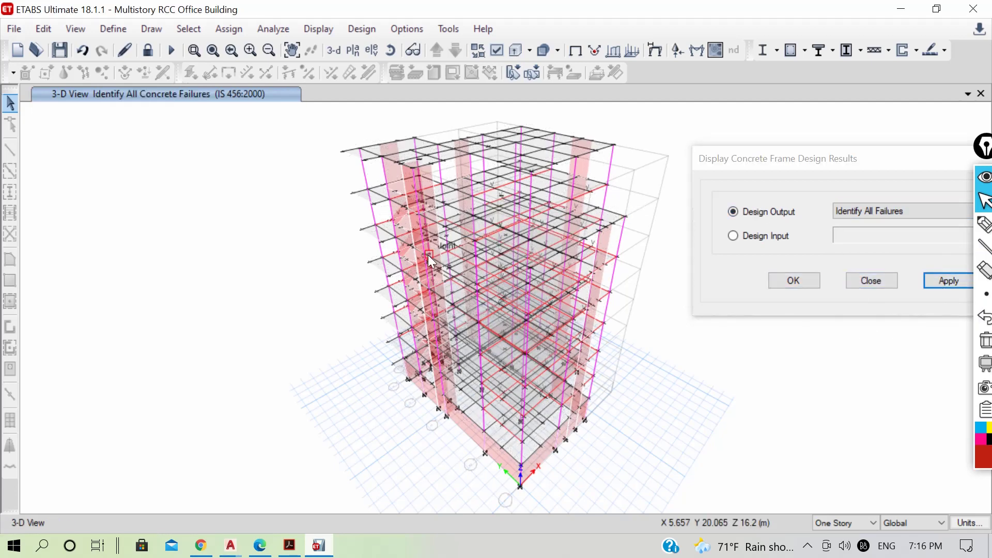
# Step: Inspect the failure marks on the 3-D frame, look over the available design outputs, and close the results dialog
pyautogui.scroll(5, 418, 263)
pyautogui.scroll(-5, 283, 246)
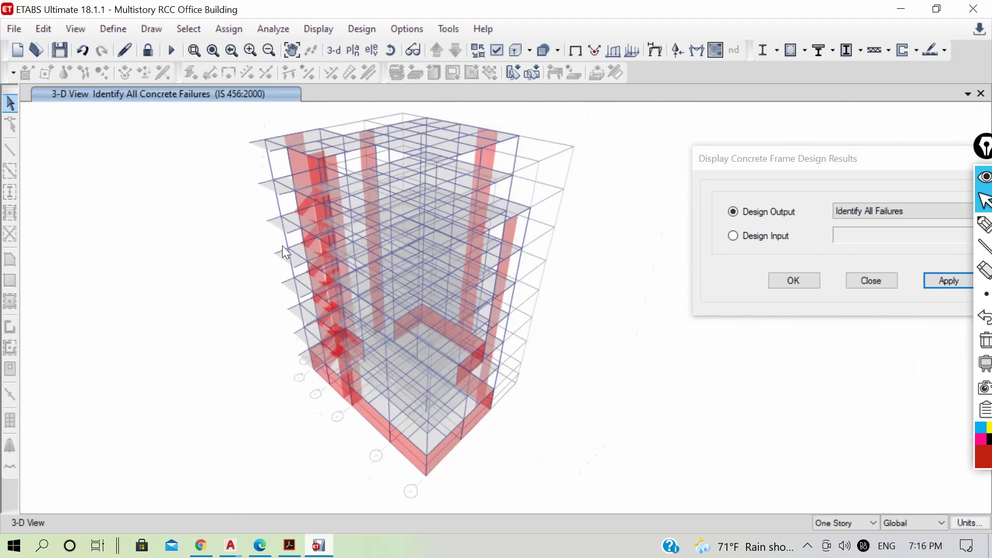
pyautogui.moveTo(502, 302); pyautogui.dragTo(571, 325, button='middle')
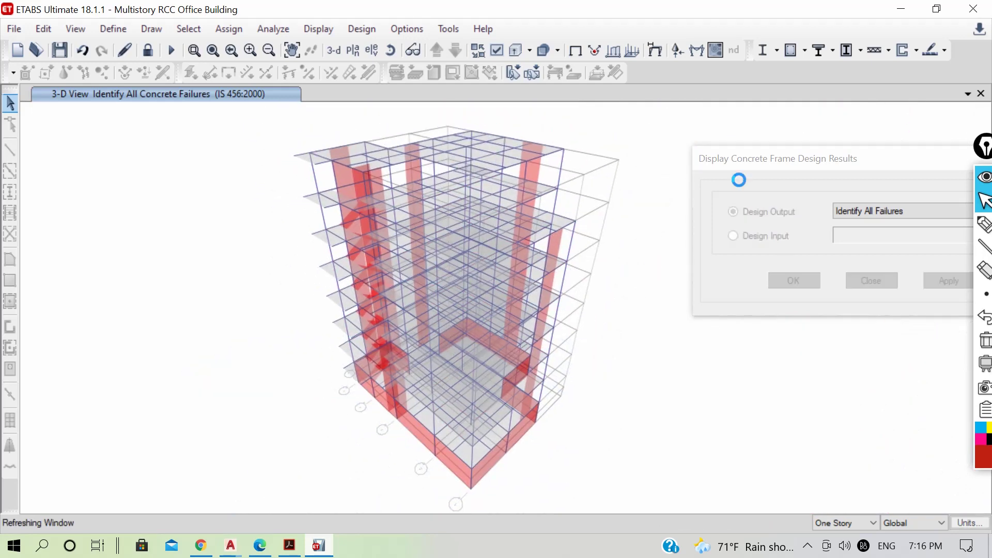
pyautogui.moveTo(760, 162); pyautogui.dragTo(682, 136)
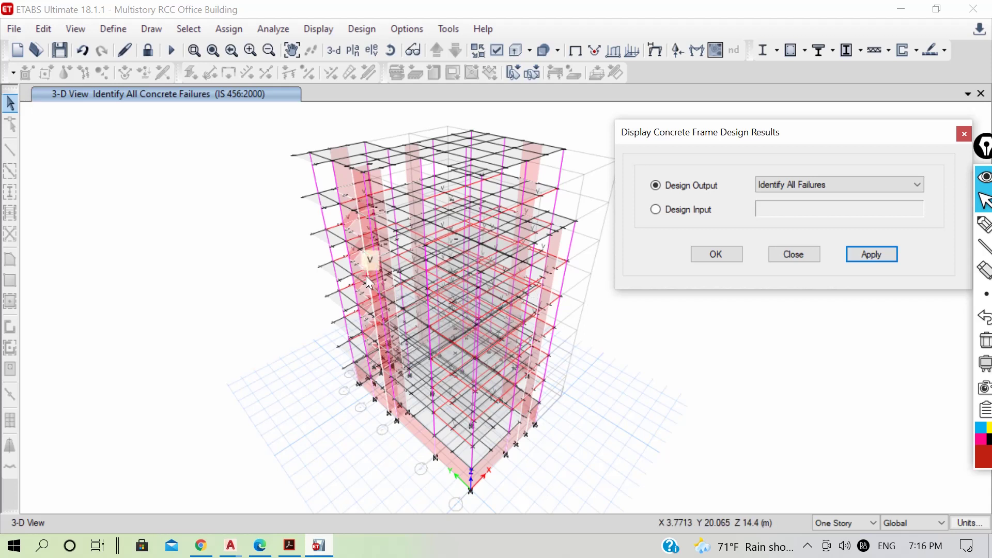
pyautogui.click(886, 184)
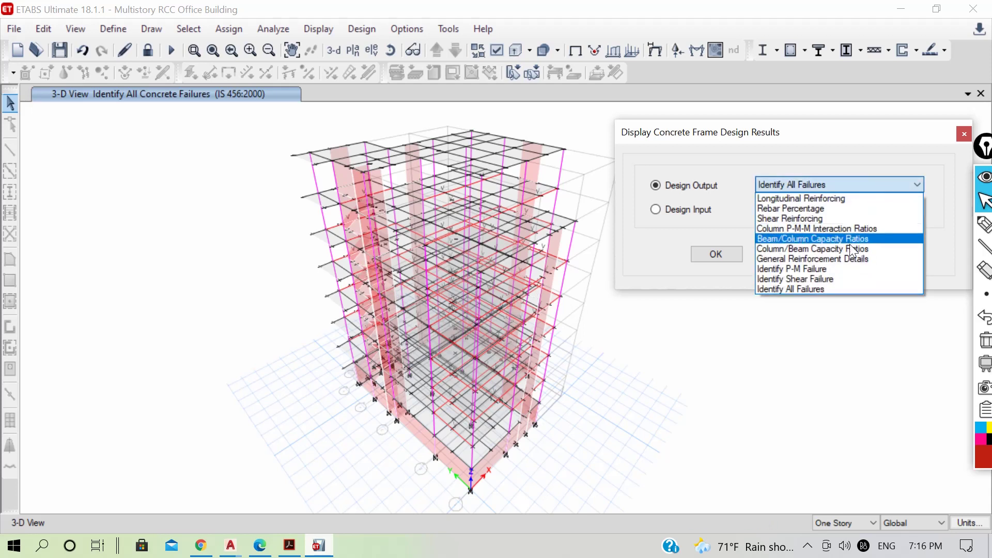
pyautogui.click(965, 136)
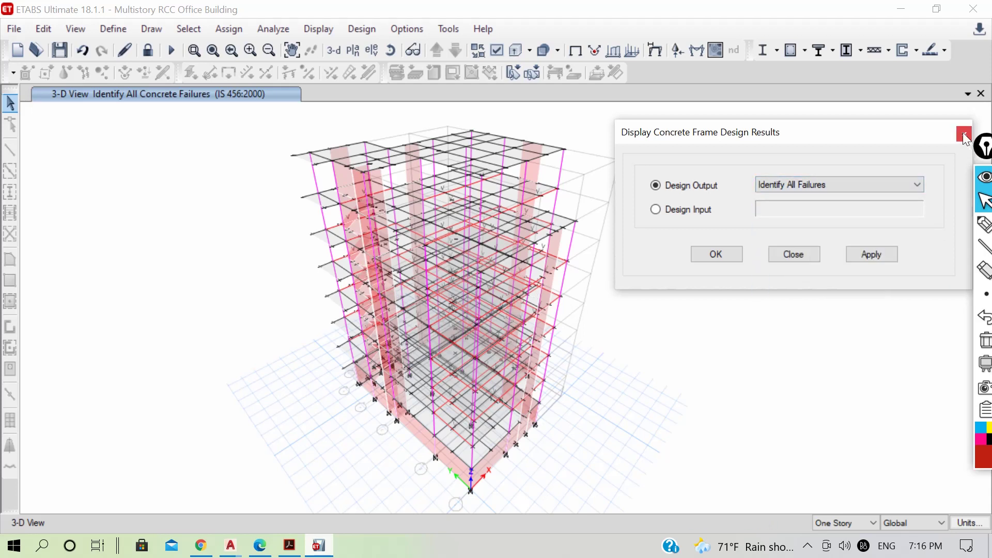
pyautogui.click(964, 135)
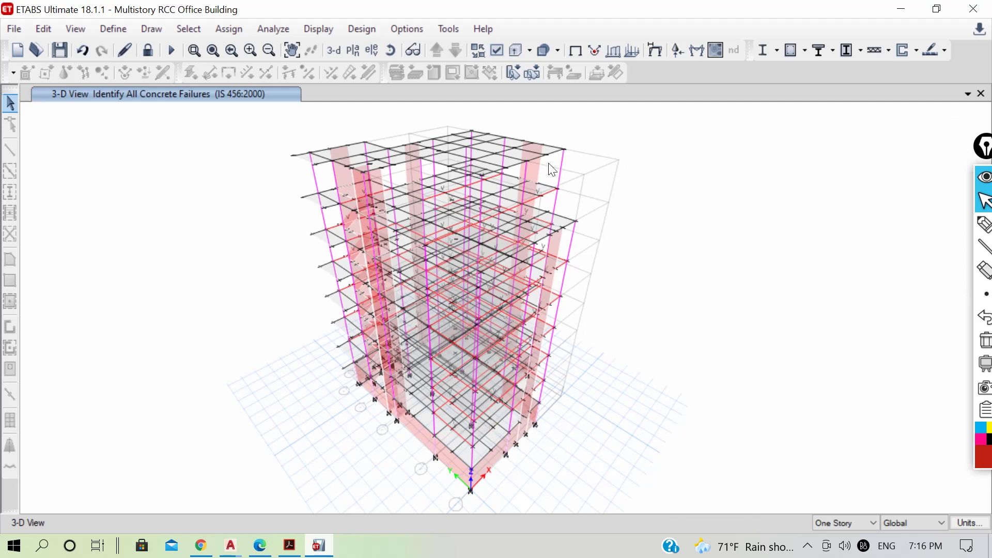
# Step: Show elevation A and set its concrete frame design output to Rebar Percentage
pyautogui.click(372, 51)
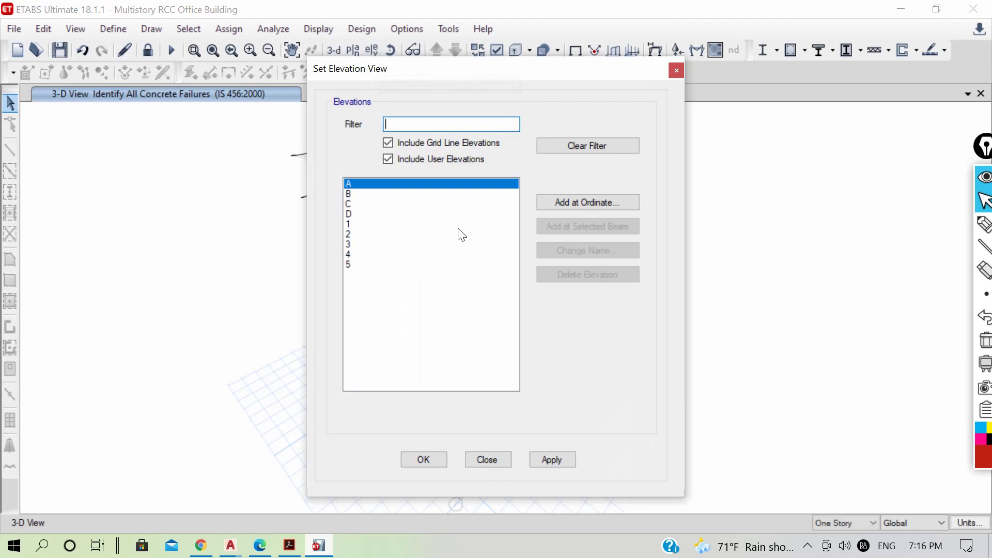
pyautogui.click(422, 460)
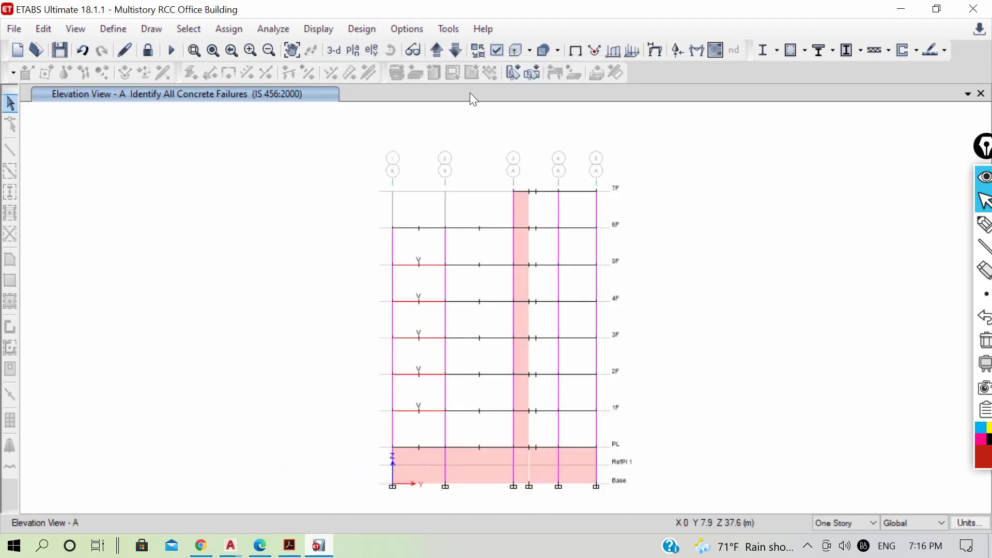
pyautogui.click(808, 52)
pyautogui.click(832, 207)
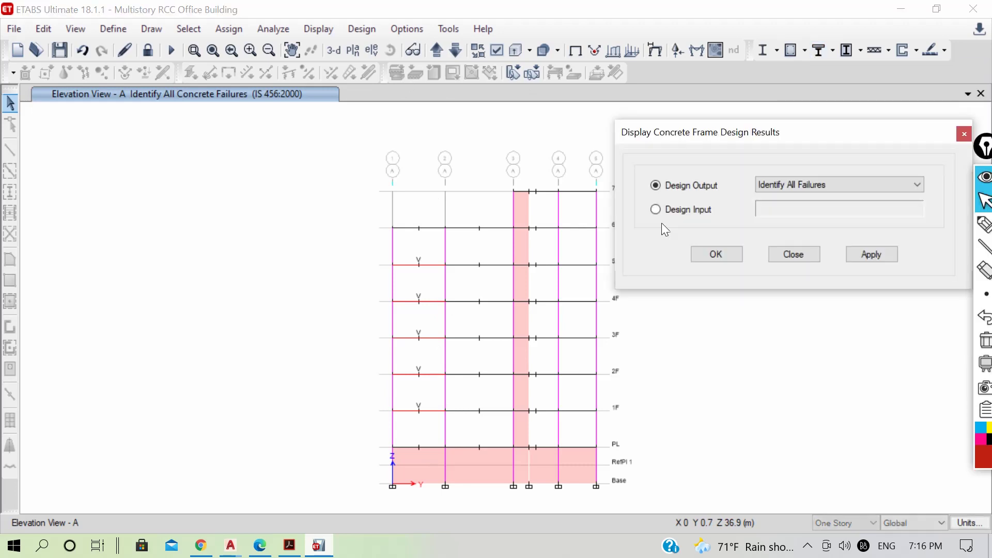
pyautogui.click(792, 186)
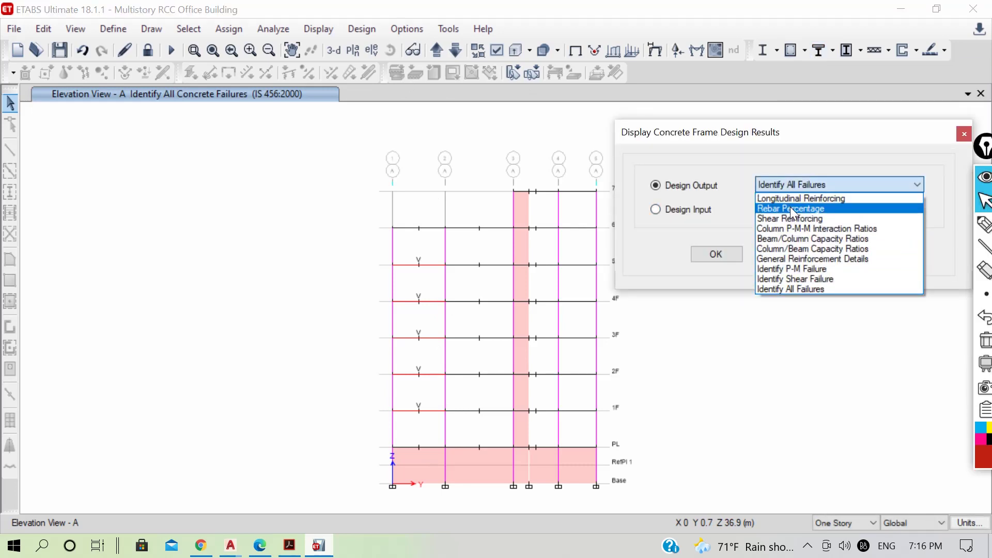
pyautogui.click(793, 209)
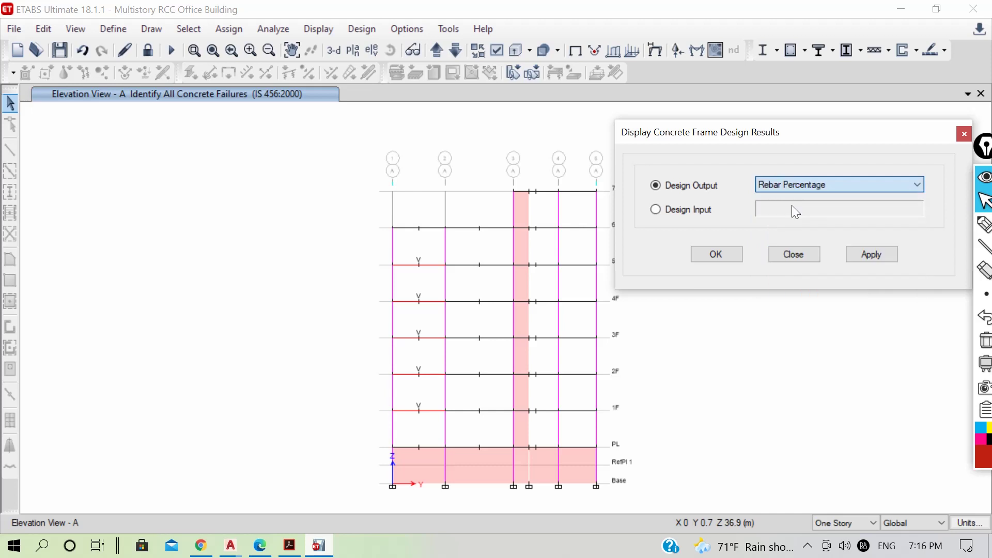
pyautogui.click(707, 254)
# Step: Read the design details summary of beam B1 on storey 1F through its shear and torsion tables, and close it
pyautogui.scroll(3, 408, 448)
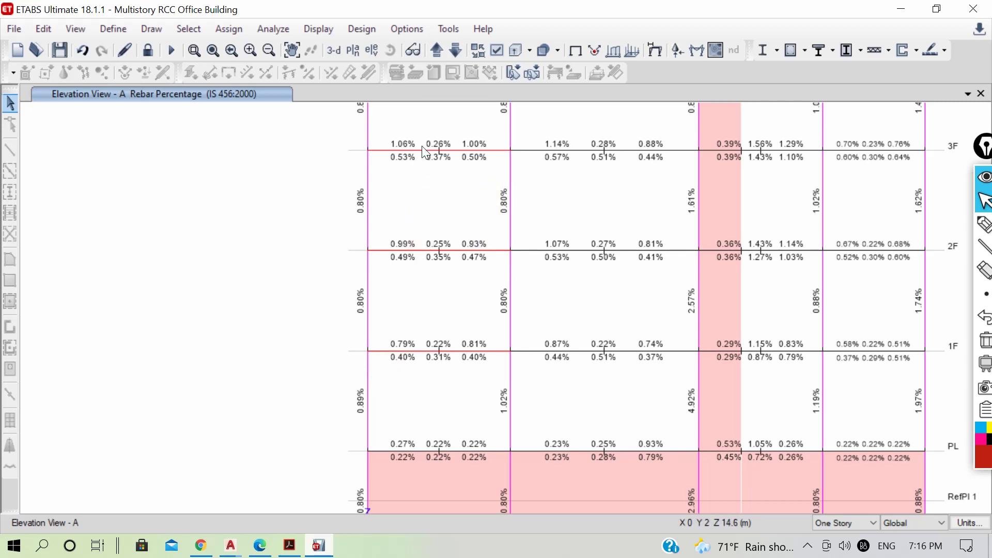
pyautogui.moveTo(431, 251)
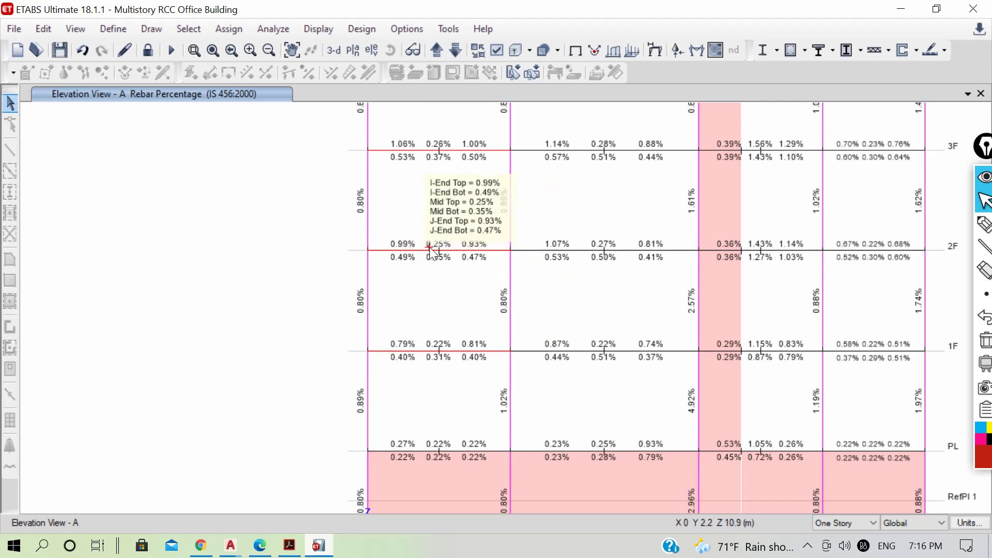
pyautogui.rightClick(422, 352)
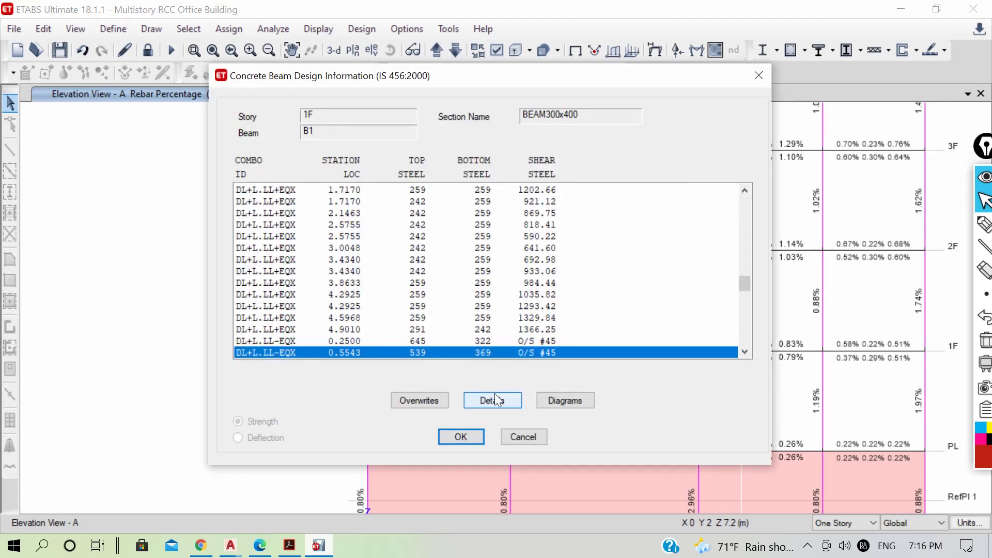
pyautogui.click(494, 401)
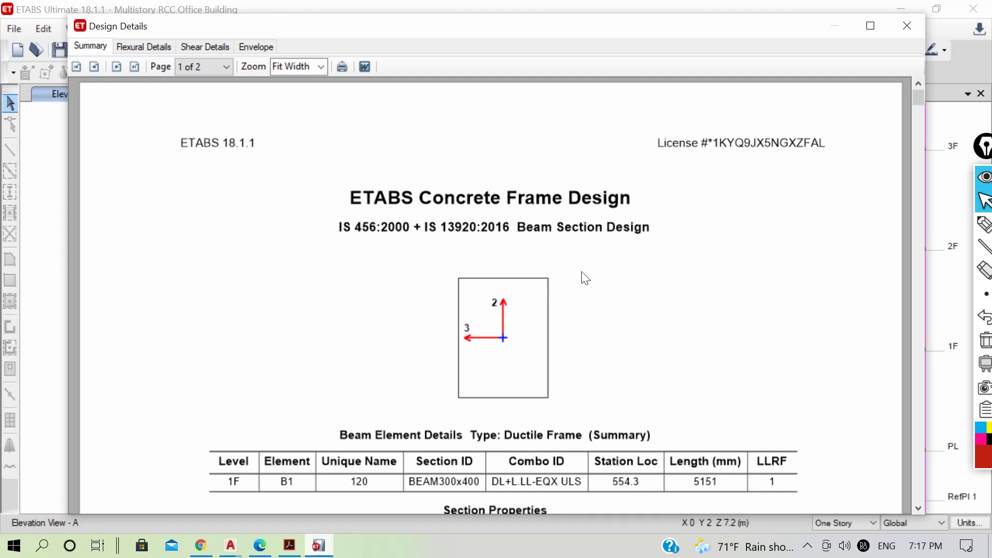
pyautogui.scroll(-12, 577, 311)
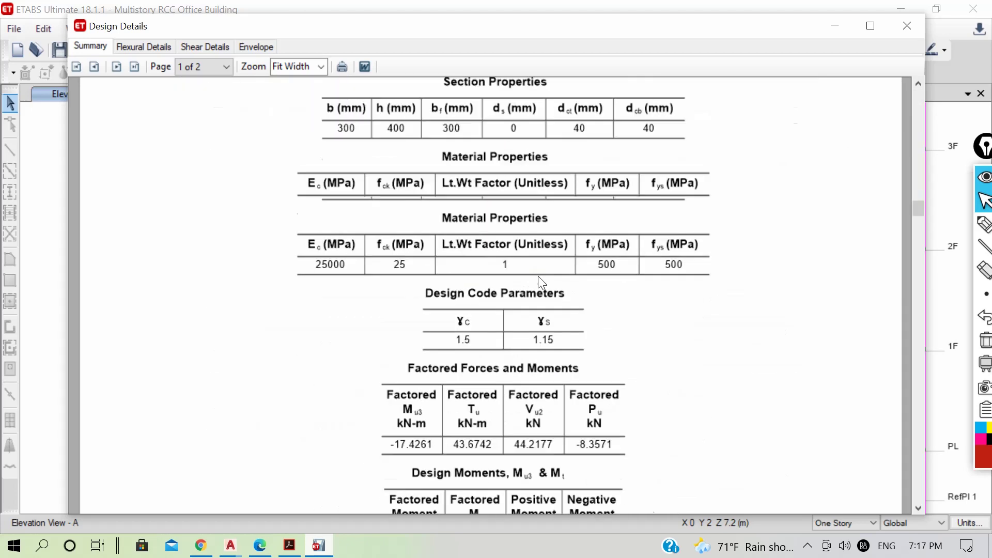
pyautogui.scroll(-8, 537, 283)
pyautogui.scroll(3, 536, 296)
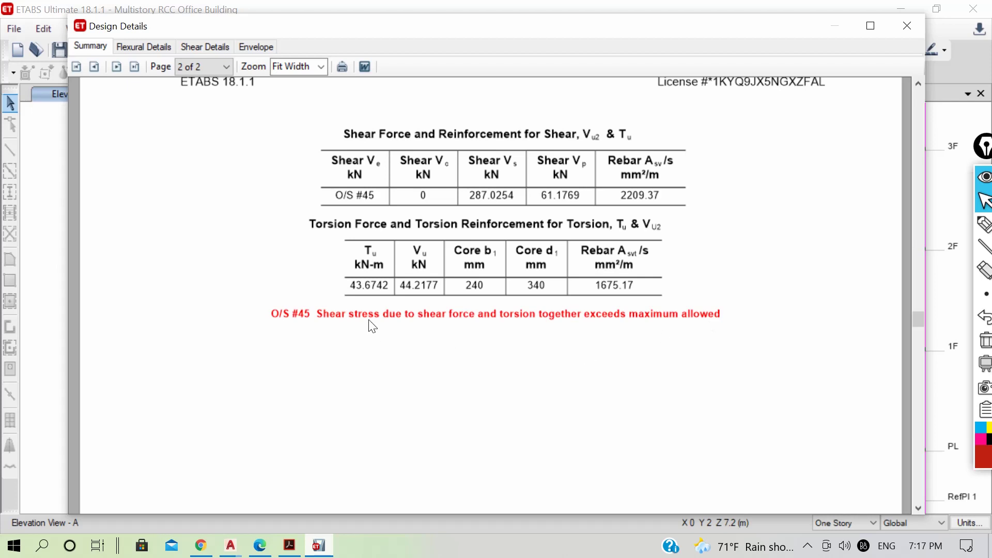
pyautogui.click(907, 31)
pyautogui.click(523, 435)
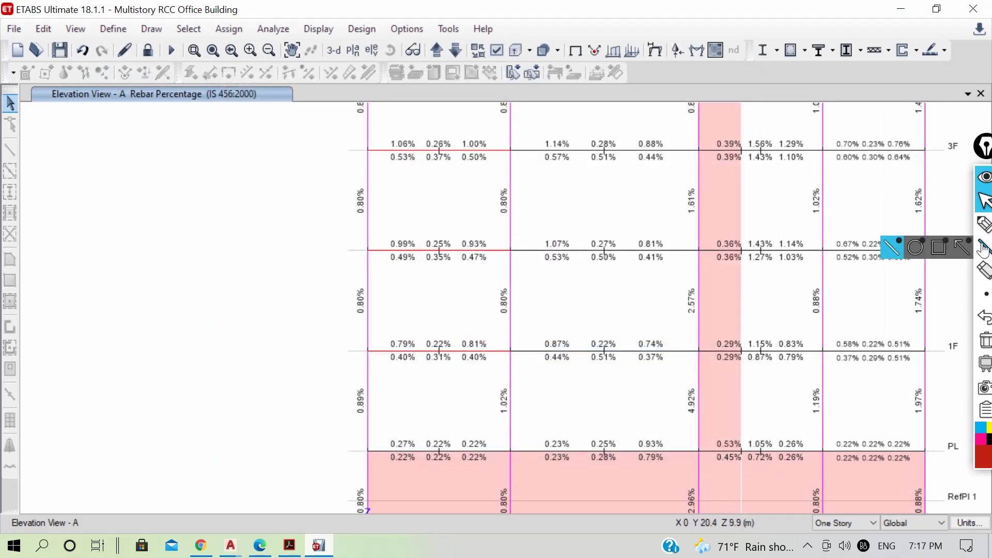
# Step: Circle the end rebar percentages of 1F beam B1 in red, write O/S twice above the 2F beam, and clear the ink
pyautogui.moveTo(984, 225)
pyautogui.click(909, 224)
pyautogui.moveTo(414, 331)
pyautogui.mouseDown()
pyautogui.moveTo(391, 345)
pyautogui.moveTo(429, 330)
pyautogui.moveTo(405, 330)
pyautogui.mouseUp()
pyautogui.moveTo(480, 346)
pyautogui.mouseDown()
pyautogui.moveTo(462, 338)
pyautogui.moveTo(499, 347)
pyautogui.moveTo(483, 329)
pyautogui.mouseUp()
pyautogui.moveTo(420, 357)
pyautogui.mouseDown()
pyautogui.moveTo(390, 359)
pyautogui.moveTo(427, 351)
pyautogui.moveTo(491, 362)
pyautogui.moveTo(484, 348)
pyautogui.mouseUp()
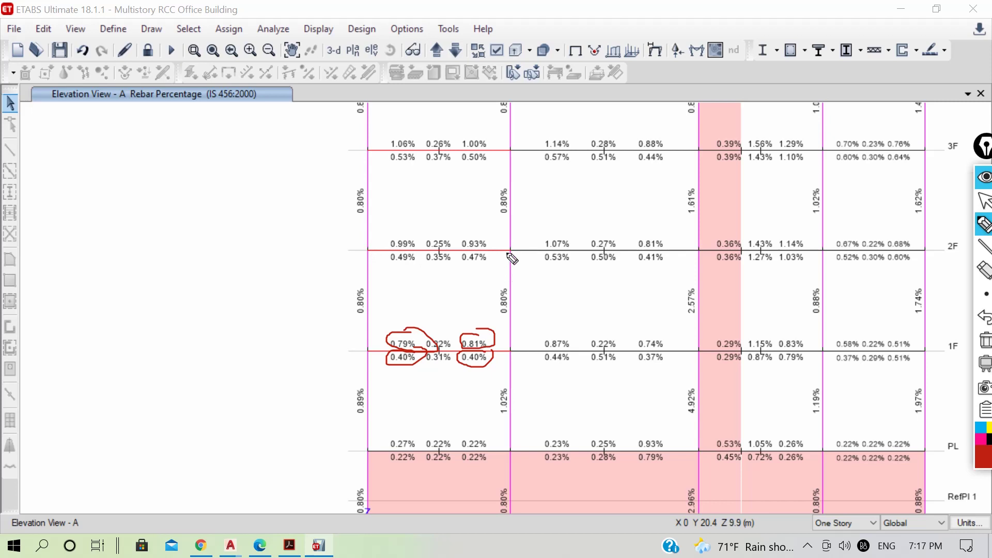
pyautogui.moveTo(394, 222)
pyautogui.mouseDown()
pyautogui.moveTo(386, 227)
pyautogui.moveTo(396, 223)
pyautogui.moveTo(398, 247)
pyautogui.moveTo(457, 231)
pyautogui.moveTo(475, 247)
pyautogui.moveTo(485, 231)
pyautogui.moveTo(495, 239)
pyautogui.mouseUp()
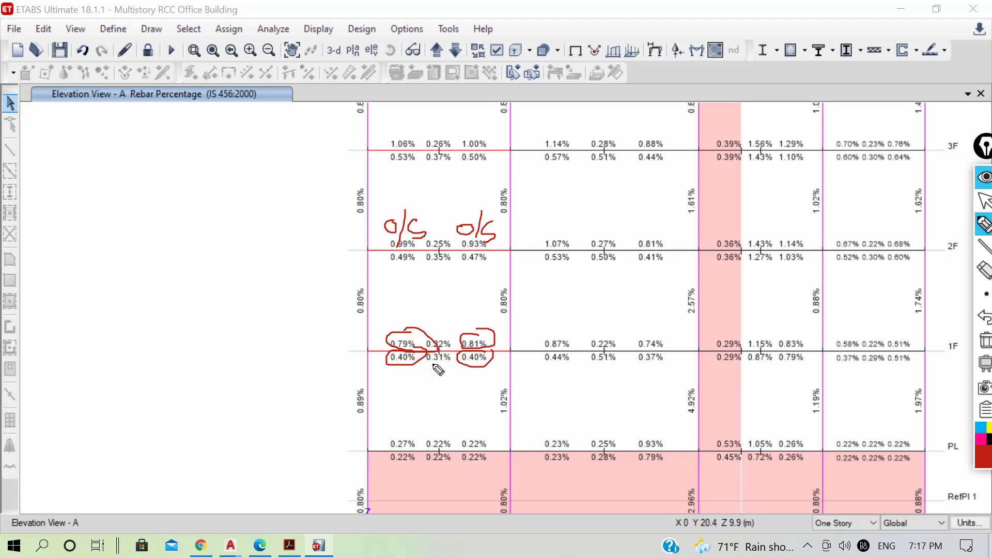
pyautogui.click(985, 340)
pyautogui.click(985, 202)
# Step: Read the shear design details of beam B1 on storey 1F through the shear rebar and torsion capacity tables
pyautogui.moveTo(425, 356)
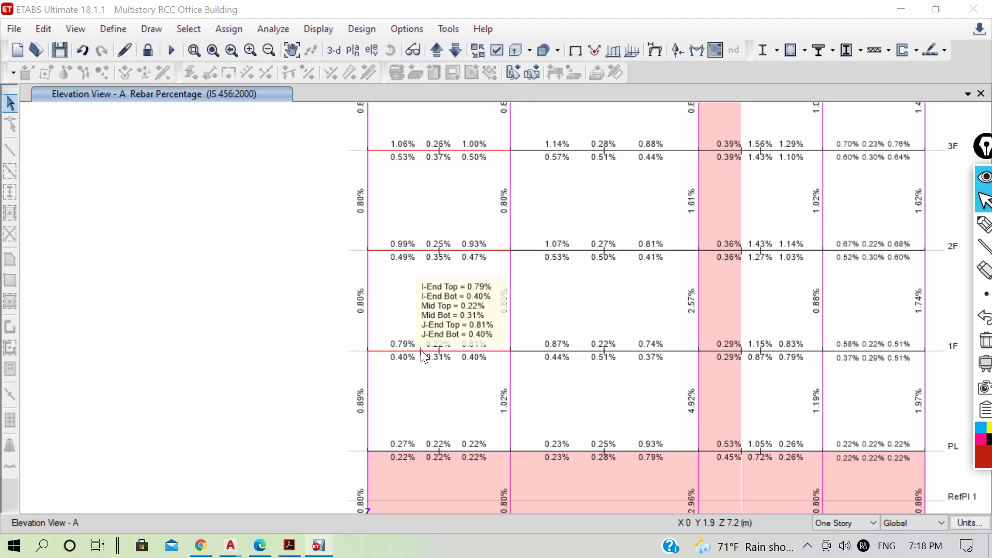
pyautogui.rightClick(421, 349)
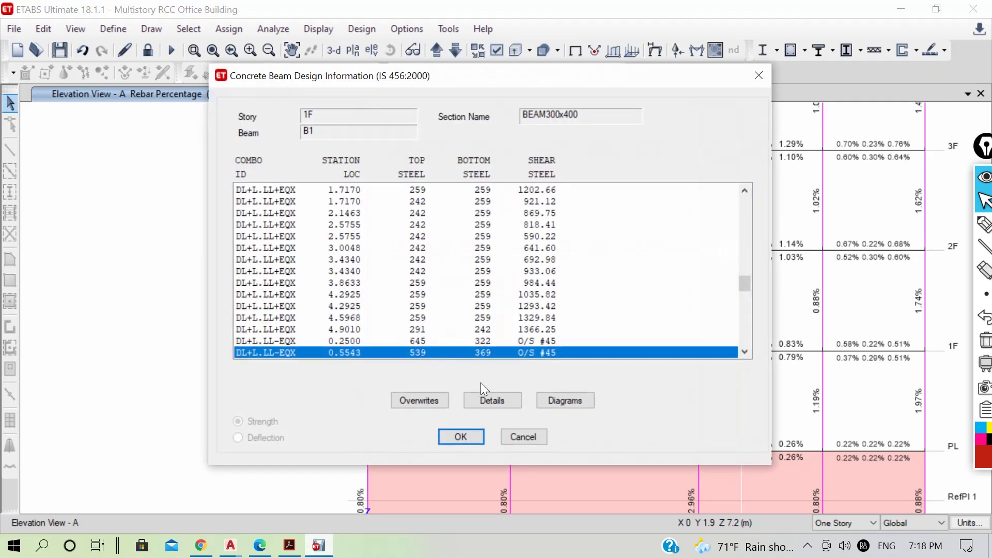
pyautogui.click(483, 398)
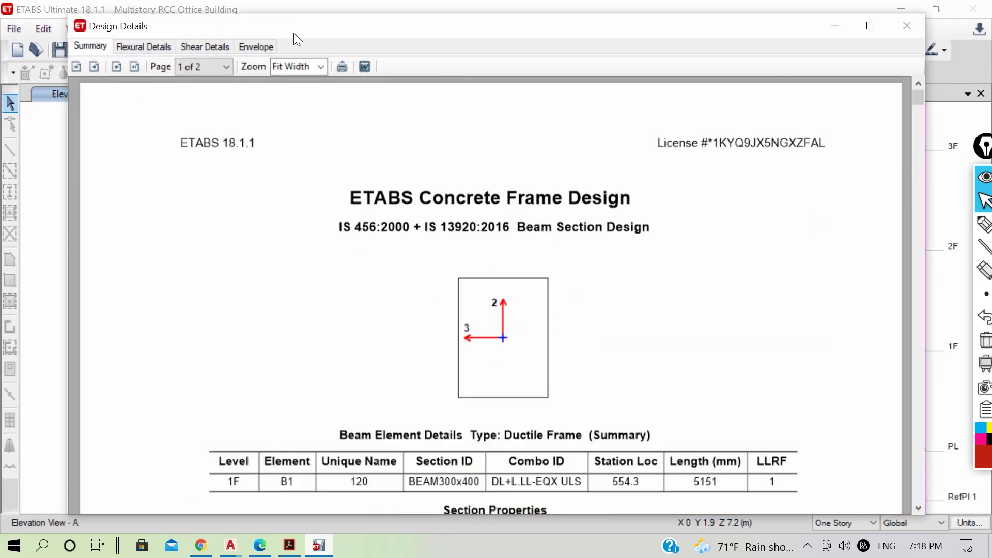
pyautogui.click(199, 48)
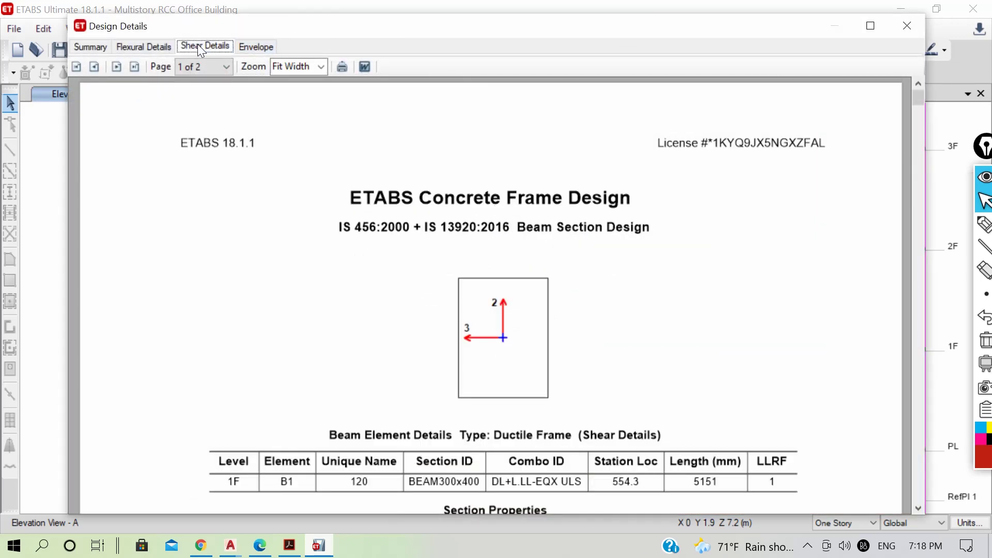
pyautogui.scroll(-10, 341, 226)
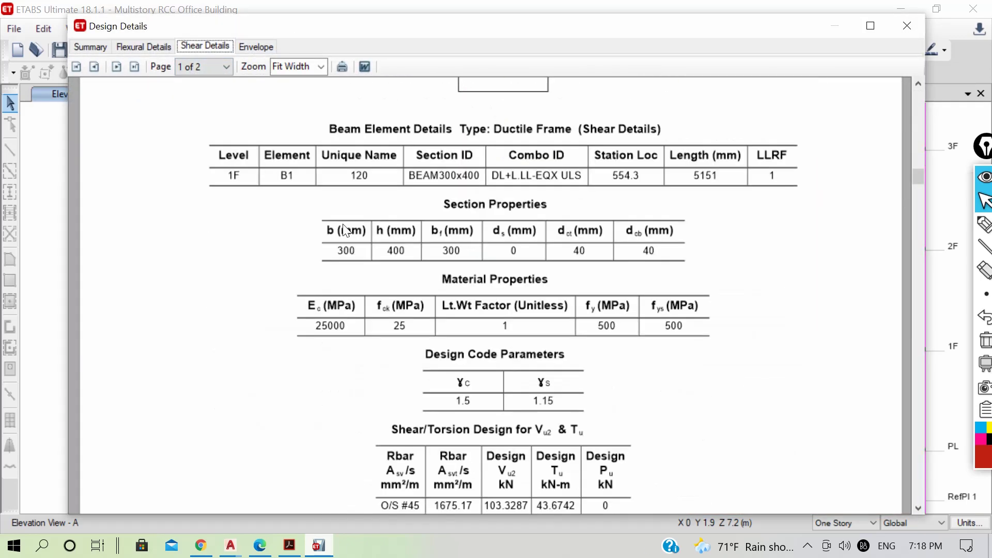
pyautogui.scroll(-15, 353, 236)
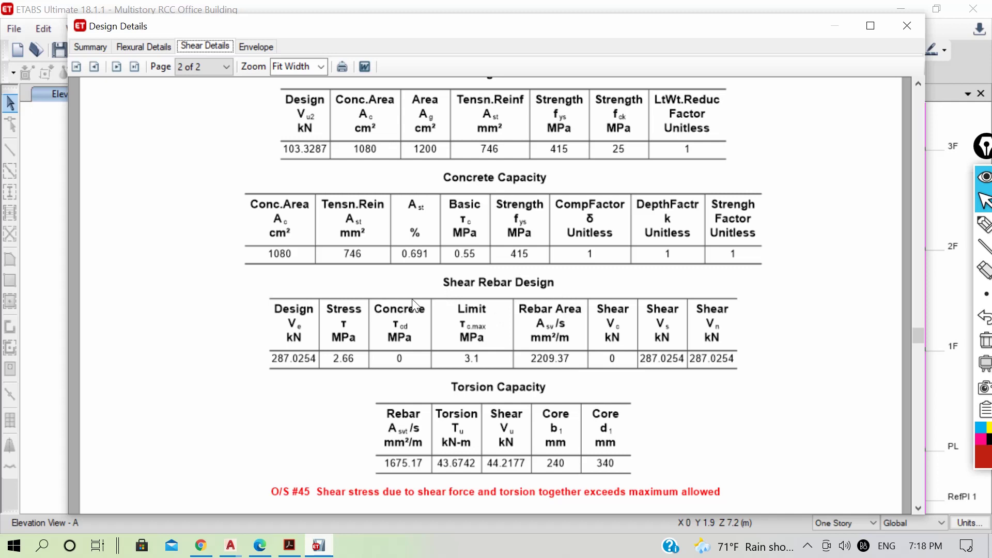
# Step: Circle the limiting shear stress, the actual stress value and heading, and the design shear force in red in the Shear Rebar Design table
pyautogui.click(984, 223)
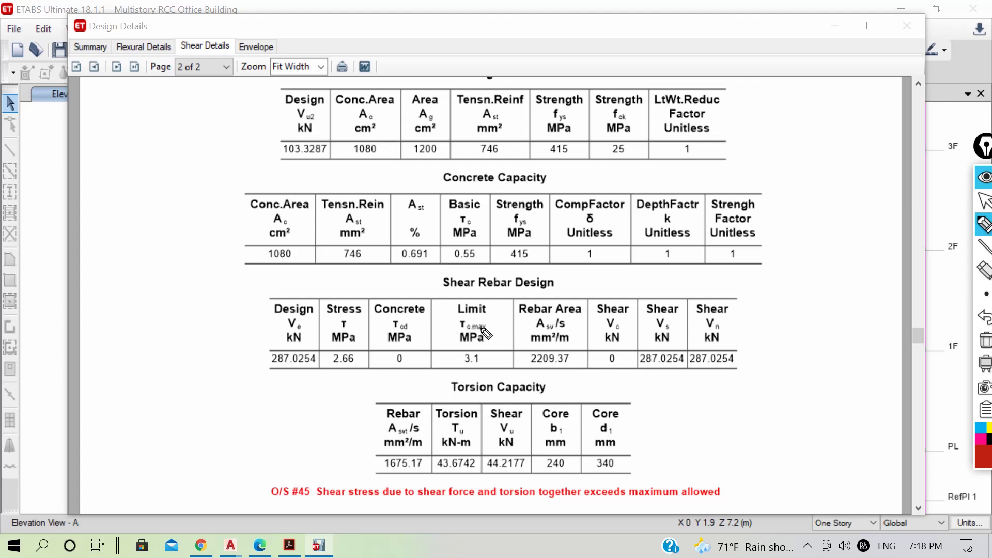
pyautogui.moveTo(492, 359)
pyautogui.mouseDown()
pyautogui.moveTo(485, 349)
pyautogui.moveTo(461, 374)
pyautogui.moveTo(494, 354)
pyautogui.mouseUp()
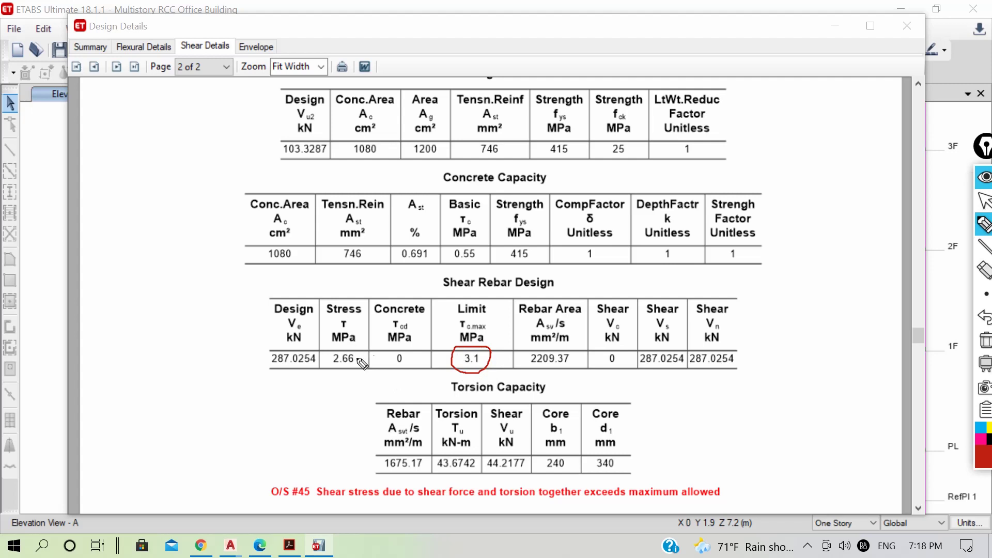
pyautogui.moveTo(364, 353)
pyautogui.mouseDown()
pyautogui.moveTo(323, 365)
pyautogui.moveTo(361, 374)
pyautogui.moveTo(365, 355)
pyautogui.mouseUp()
pyautogui.moveTo(464, 360); pyautogui.dragTo(495, 357)
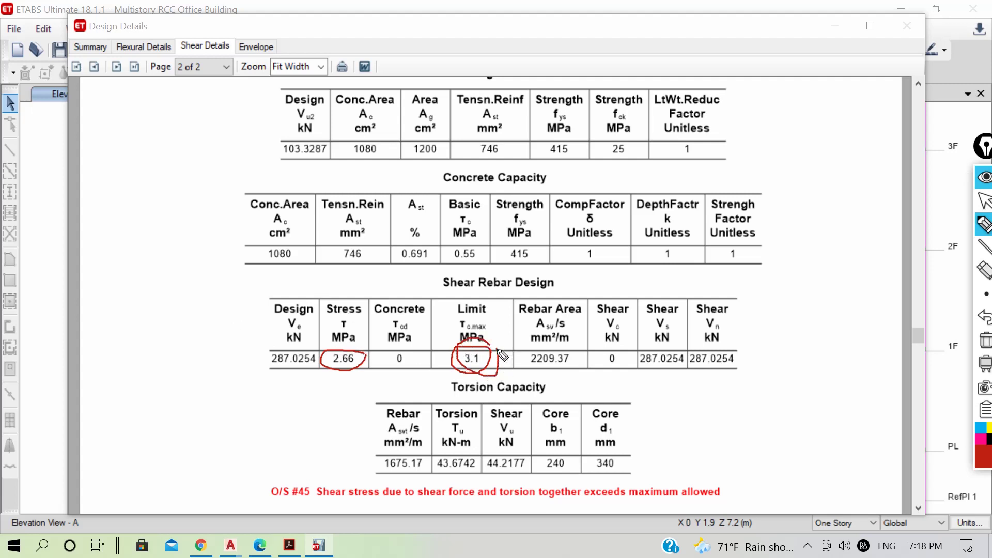
pyautogui.moveTo(356, 316)
pyautogui.mouseDown()
pyautogui.moveTo(329, 318)
pyautogui.moveTo(364, 342)
pyautogui.moveTo(358, 309)
pyautogui.mouseUp()
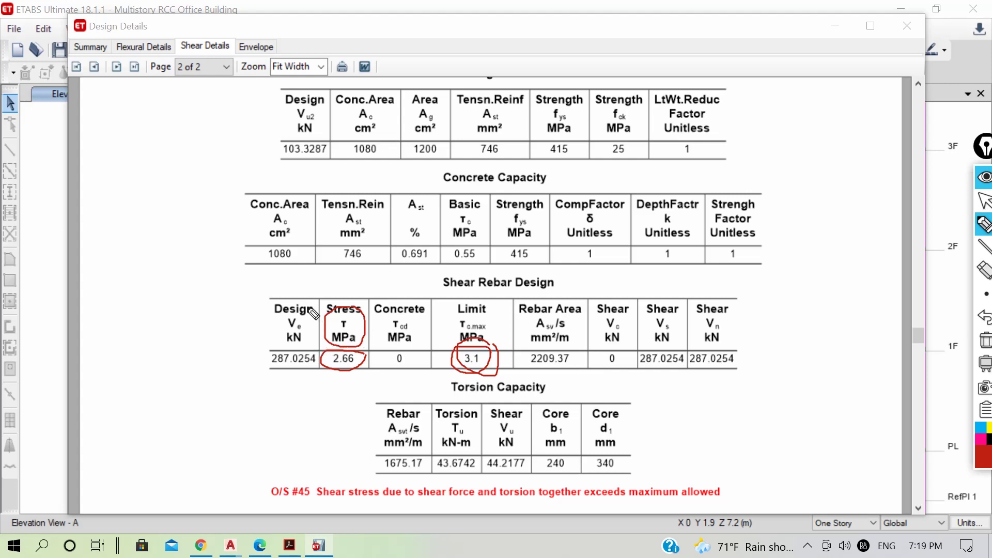
pyautogui.moveTo(317, 345)
pyautogui.mouseDown()
pyautogui.moveTo(276, 344)
pyautogui.moveTo(266, 377)
pyautogui.moveTo(325, 368)
pyautogui.moveTo(322, 352)
pyautogui.mouseUp()
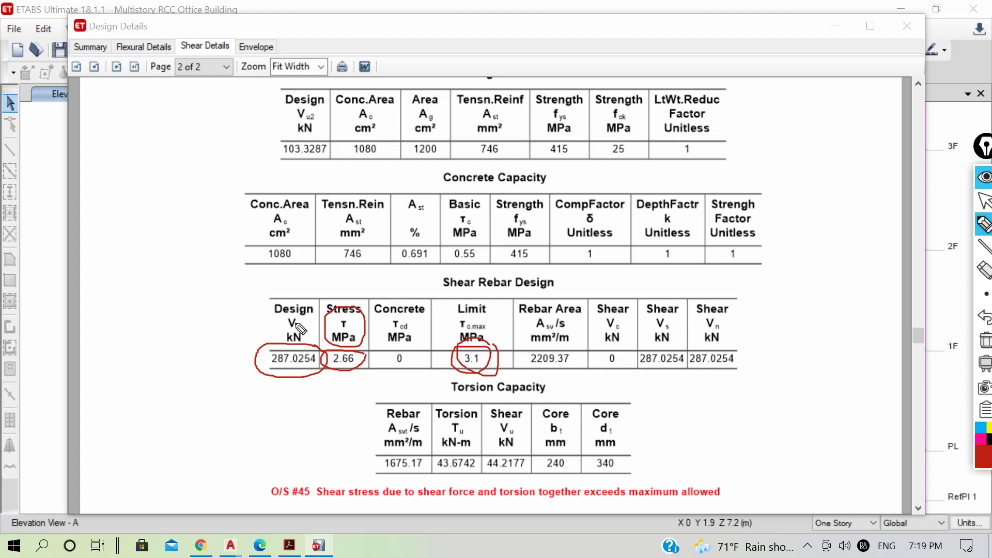
# Step: Tick the design shear force, write framed notes I, II and b beside the tables, and re-circle the stress heading and design shear force
pyautogui.moveTo(232, 351); pyautogui.dragTo(288, 311)
pyautogui.moveTo(190, 254)
pyautogui.mouseDown()
pyautogui.moveTo(192, 279)
pyautogui.moveTo(171, 251)
pyautogui.moveTo(211, 268)
pyautogui.moveTo(195, 243)
pyautogui.mouseUp()
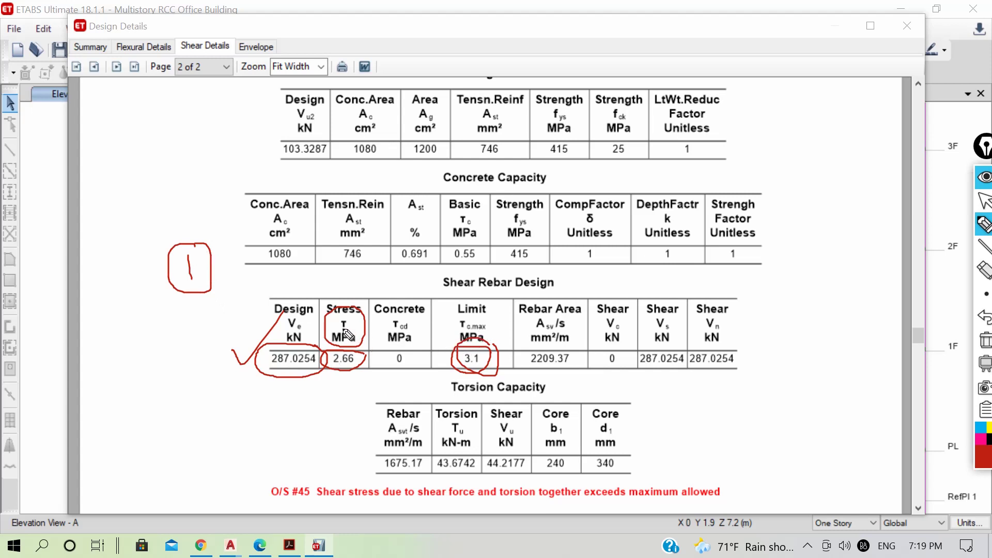
pyautogui.moveTo(179, 315)
pyautogui.mouseDown()
pyautogui.moveTo(178, 344)
pyautogui.moveTo(191, 351)
pyautogui.mouseUp()
pyautogui.moveTo(212, 307)
pyautogui.mouseDown()
pyautogui.moveTo(175, 299)
pyautogui.moveTo(207, 364)
pyautogui.moveTo(213, 306)
pyautogui.mouseUp()
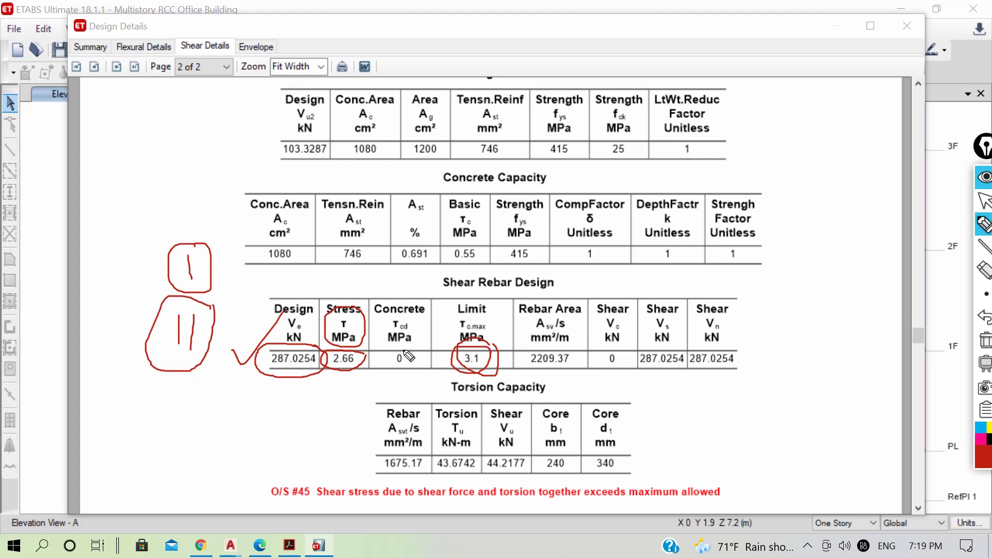
pyautogui.moveTo(363, 318)
pyautogui.mouseDown()
pyautogui.moveTo(326, 313)
pyautogui.moveTo(366, 342)
pyautogui.mouseUp()
pyautogui.moveTo(190, 115)
pyautogui.mouseDown()
pyautogui.moveTo(188, 166)
pyautogui.moveTo(174, 170)
pyautogui.mouseUp()
pyautogui.moveTo(199, 99)
pyautogui.mouseDown()
pyautogui.moveTo(151, 170)
pyautogui.moveTo(224, 123)
pyautogui.mouseUp()
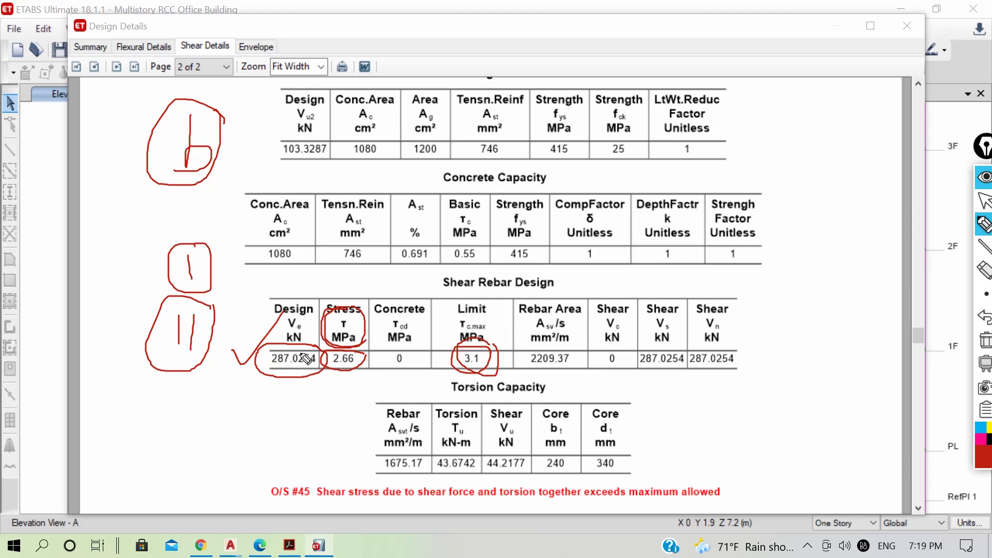
pyautogui.moveTo(274, 345)
pyautogui.mouseDown()
pyautogui.moveTo(258, 385)
pyautogui.moveTo(318, 369)
pyautogui.moveTo(316, 354)
pyautogui.mouseUp()
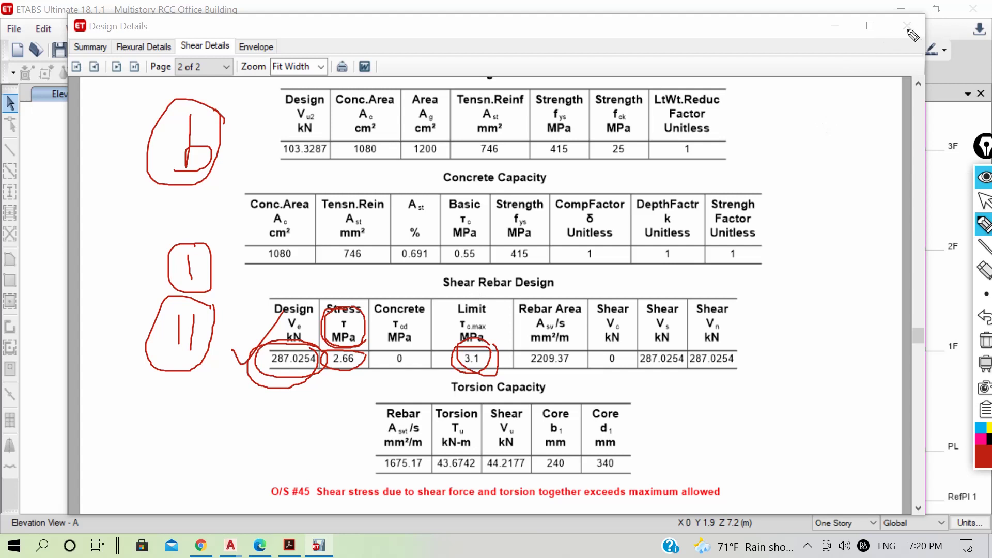
# Step: Clear the red ink, then close the design details and the beam design information of B1
pyautogui.click(984, 201)
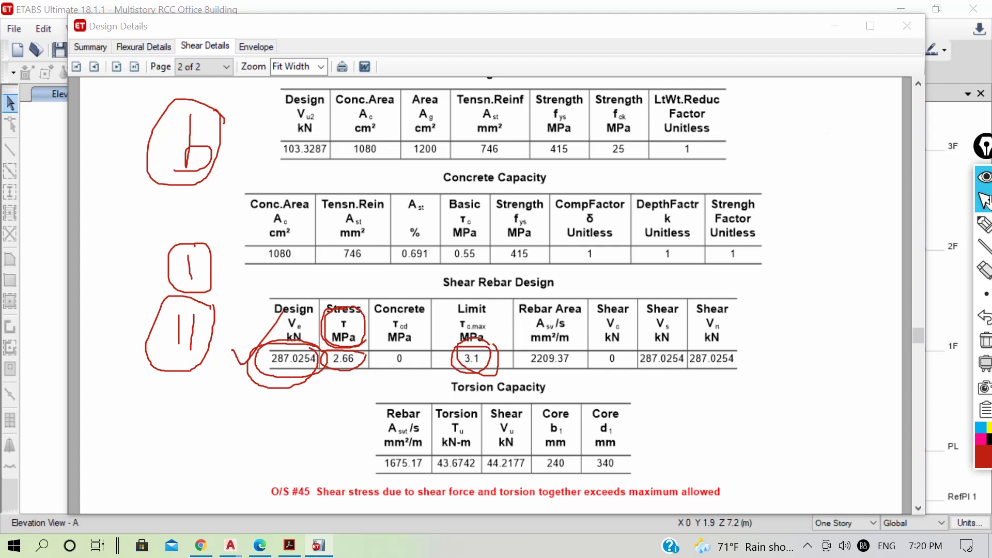
pyautogui.click(986, 340)
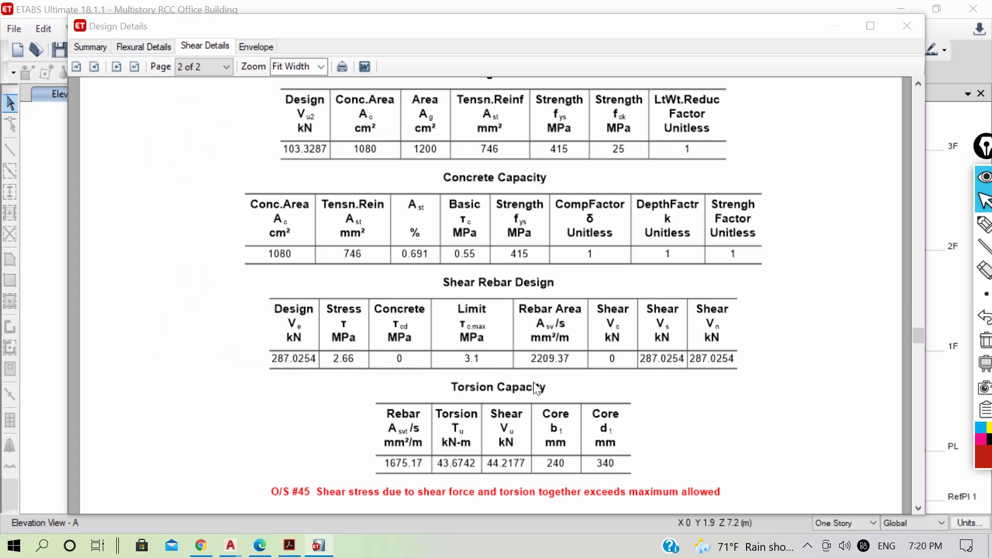
pyautogui.click(908, 27)
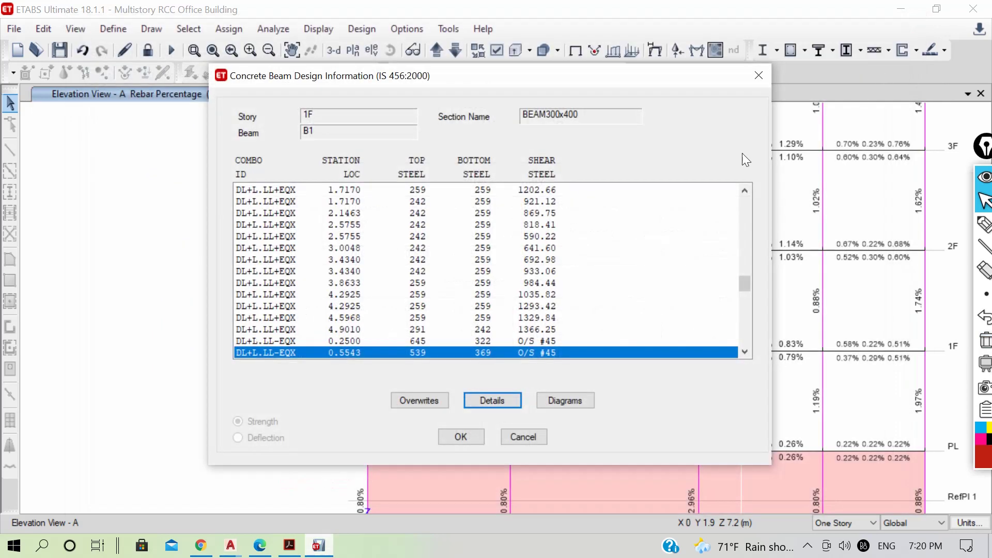
pyautogui.click(523, 435)
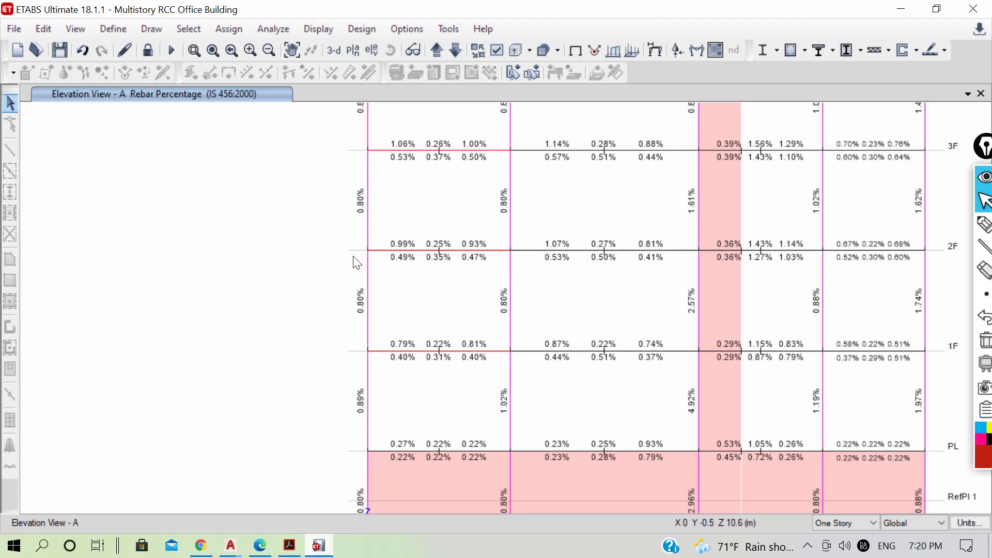
# Step: Look over the failing beams in elevation A, then show elevation B and examine its storeys up to 6F
pyautogui.scroll(-3, 251, 303)
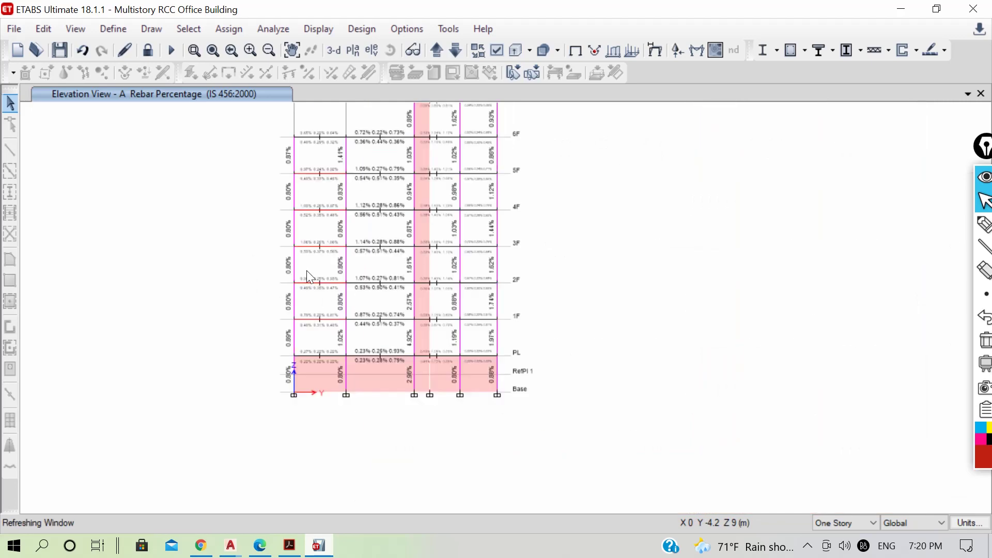
pyautogui.scroll(5, 320, 232)
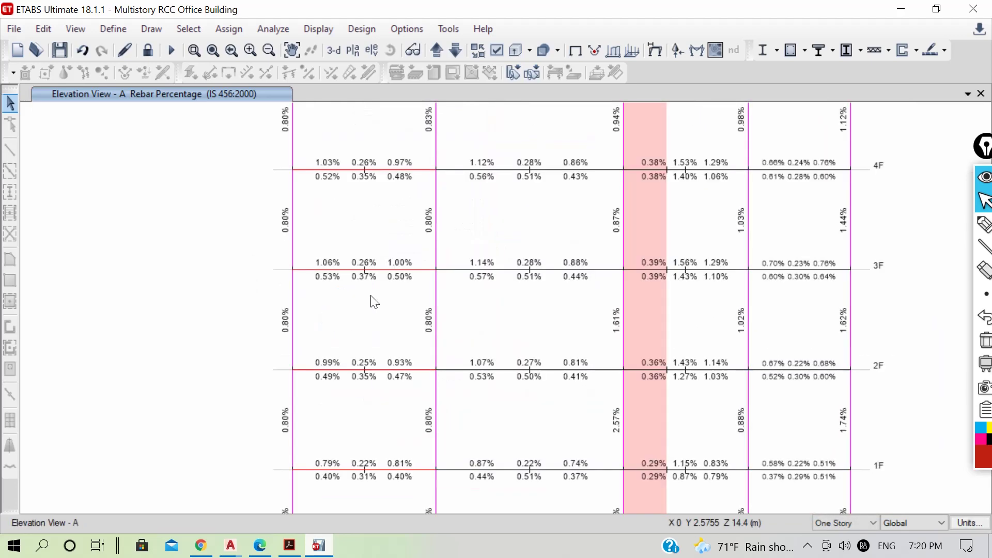
pyautogui.click(435, 51)
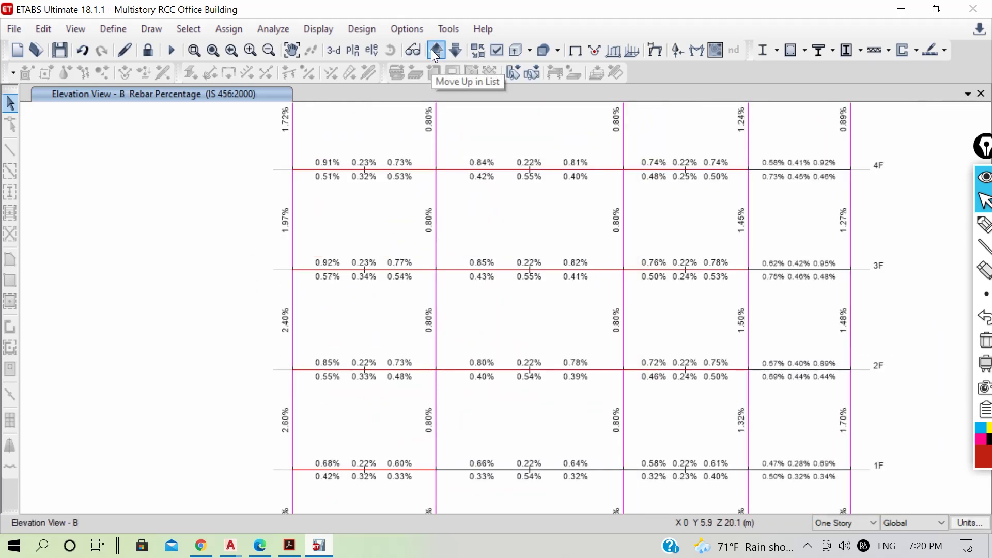
pyautogui.moveTo(472, 173); pyautogui.dragTo(475, 321, button='middle')
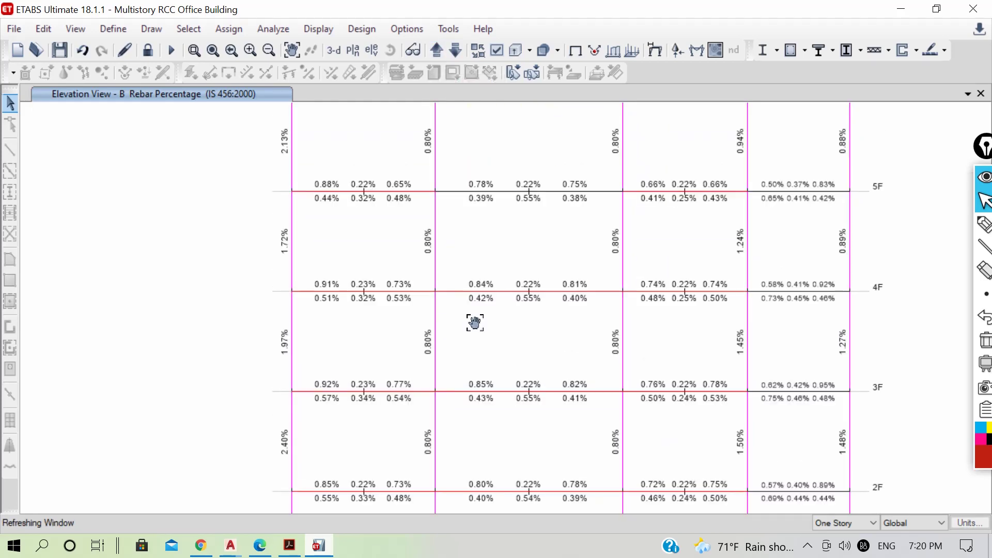
pyautogui.moveTo(494, 238); pyautogui.dragTo(497, 302, button='middle')
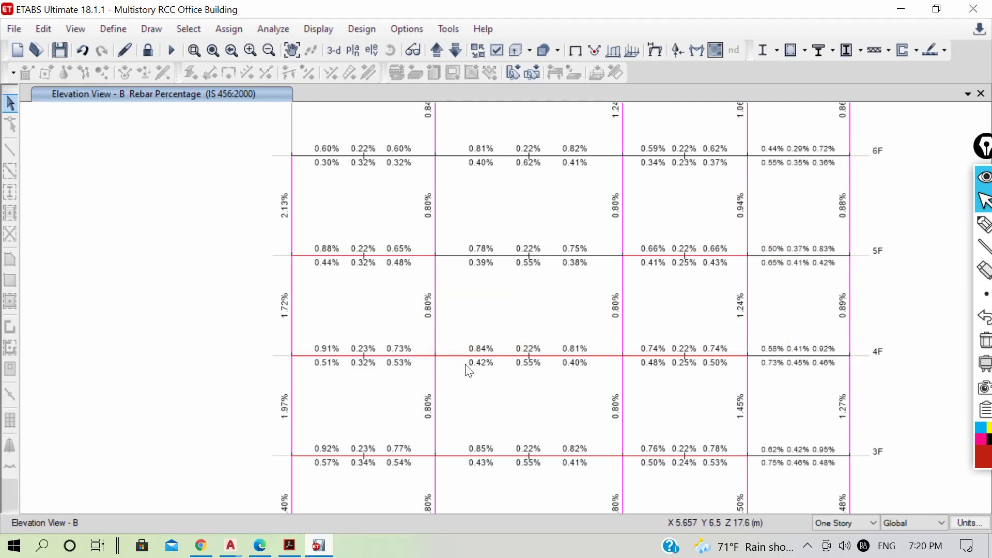
# Step: Read the shear design details of the 4F beam B6 in elevation B through the torsion capacity table, and close them
pyautogui.rightClick(507, 355)
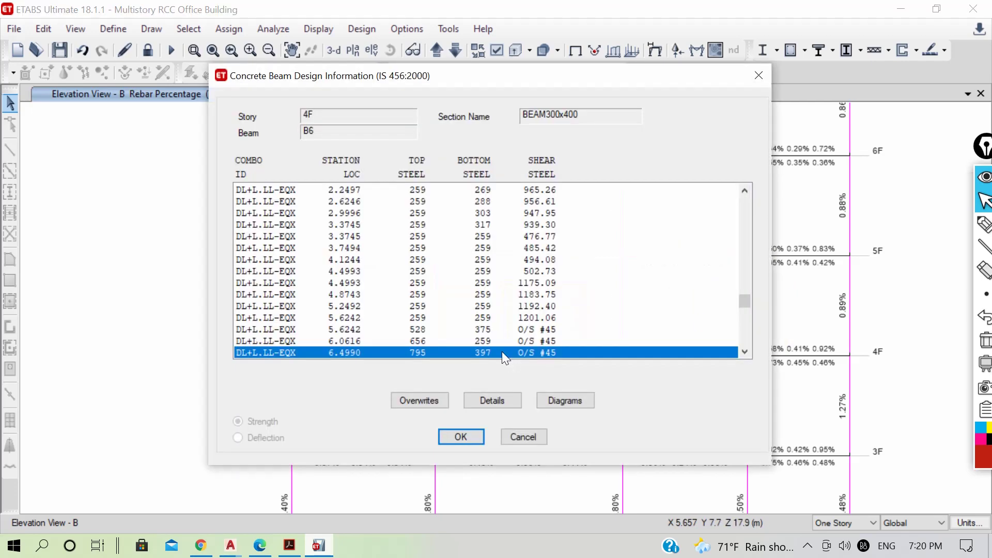
pyautogui.click(492, 401)
pyautogui.click(191, 46)
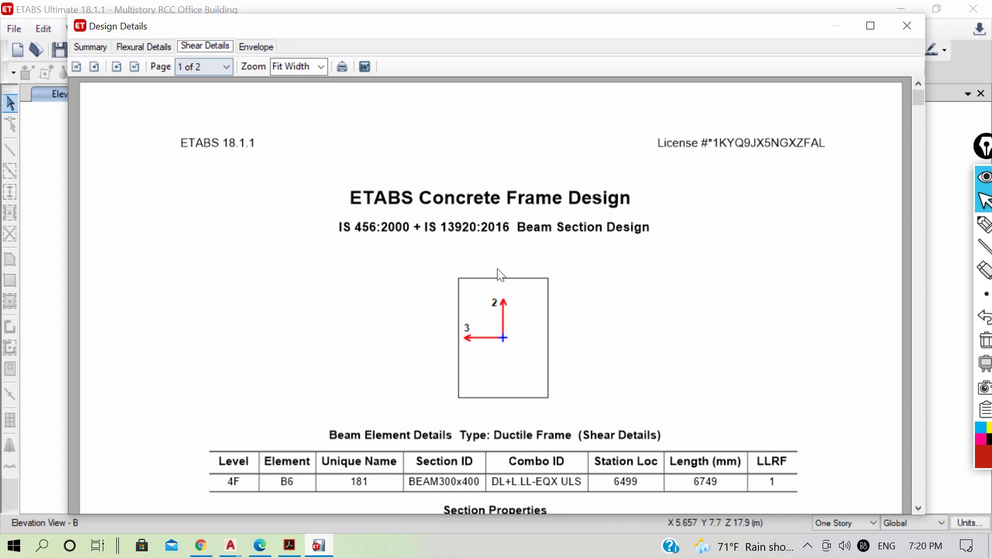
pyautogui.scroll(-15, 499, 271)
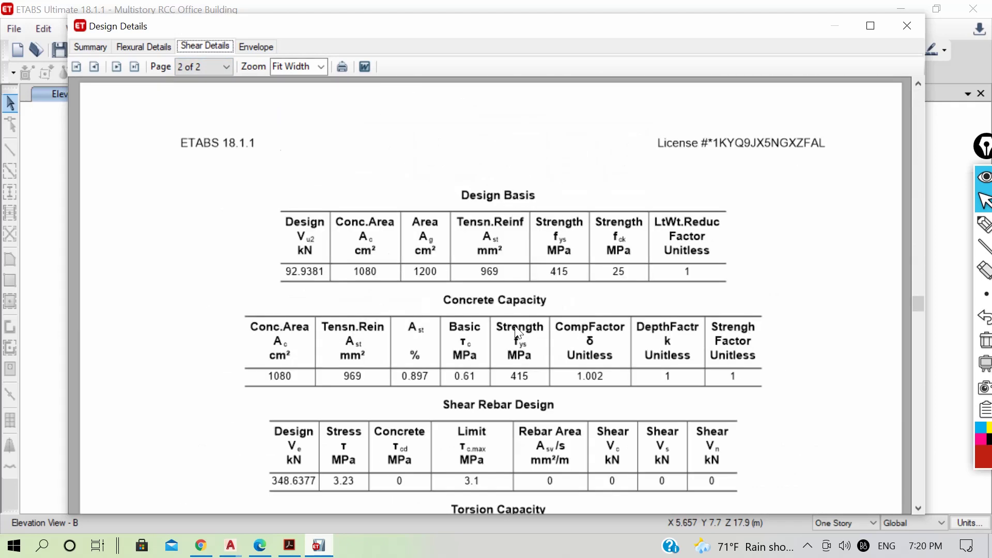
pyautogui.scroll(-4, 518, 333)
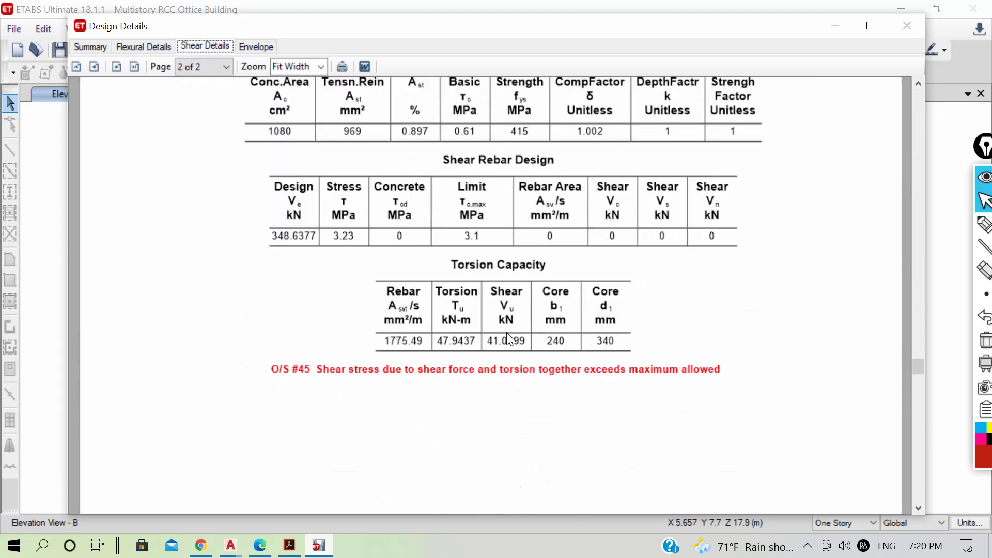
pyautogui.click(904, 30)
pyautogui.click(768, 73)
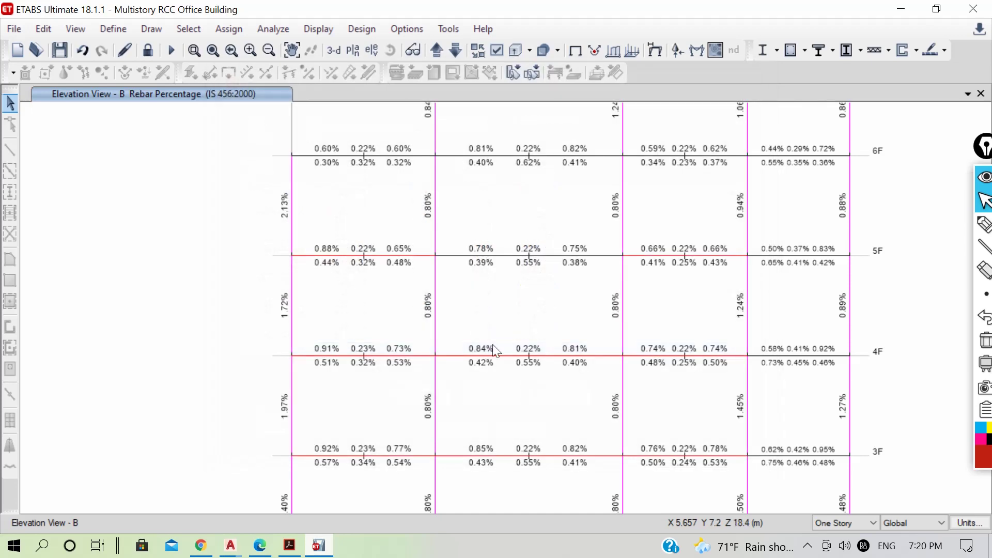
# Step: Scan elevation B for failing beams, then go through the following elevations to elevation 1 and examine its lower storeys
pyautogui.scroll(-3, 471, 387)
pyautogui.moveTo(480, 406); pyautogui.dragTo(476, 347, button='middle')
pyautogui.scroll(3, 517, 448)
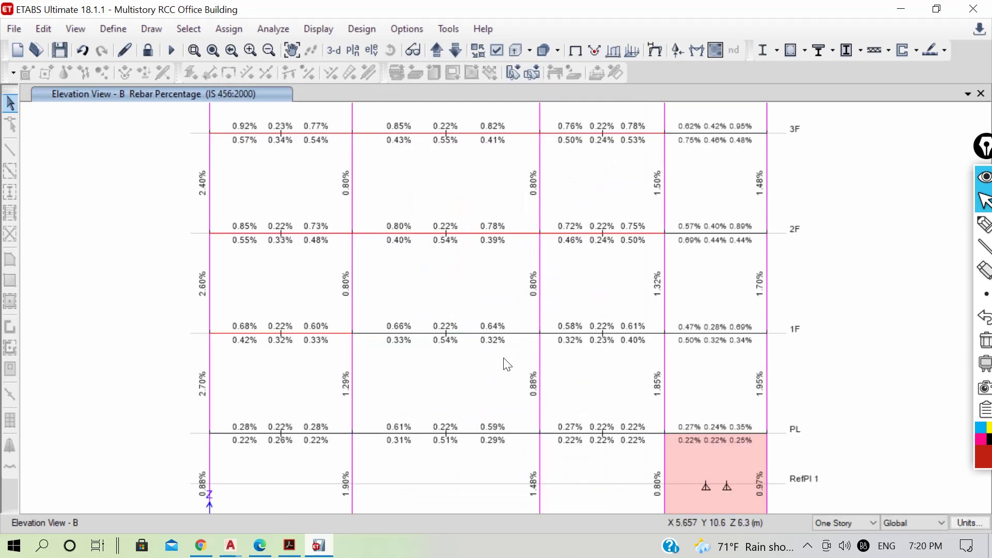
pyautogui.scroll(-3, 506, 374)
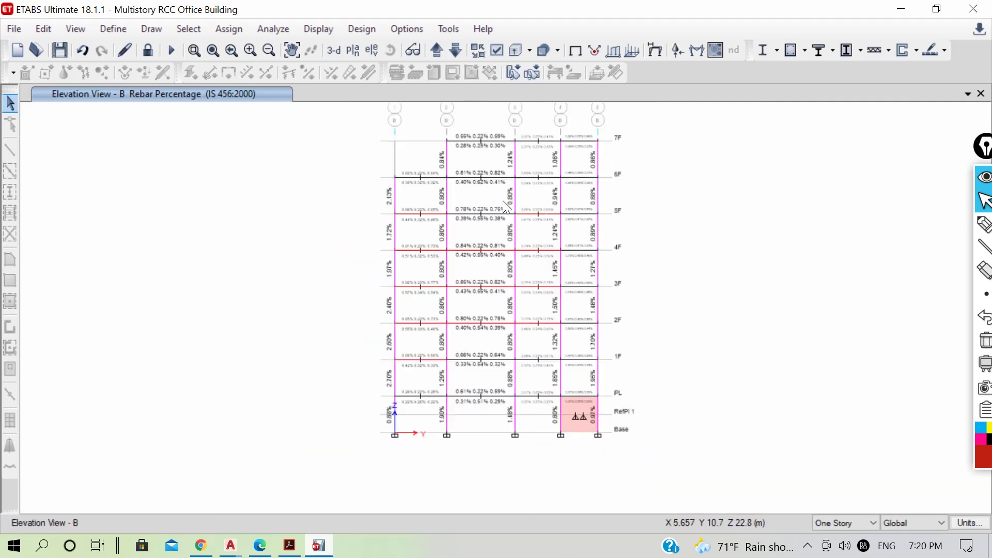
pyautogui.scroll(3, 499, 219)
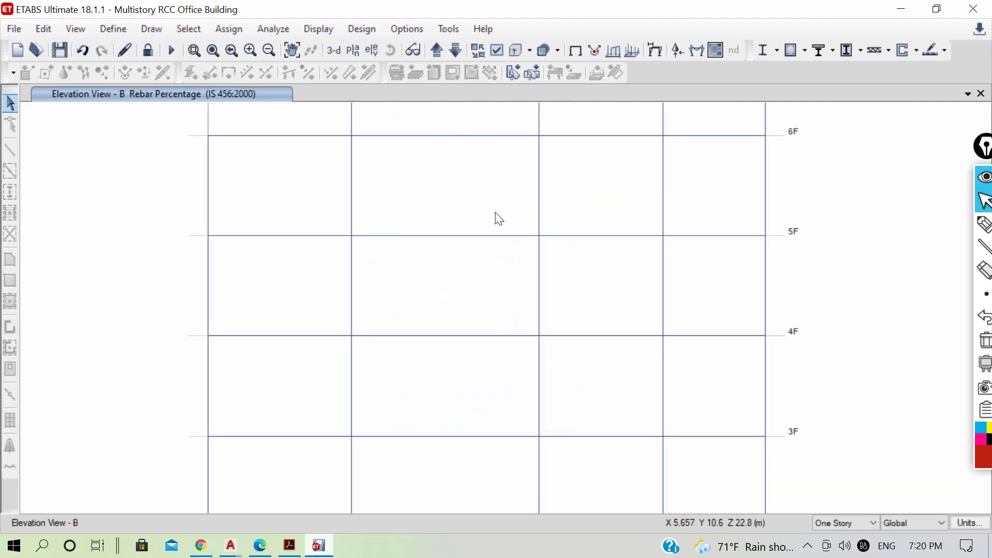
pyautogui.click(434, 52)
pyautogui.click(434, 53)
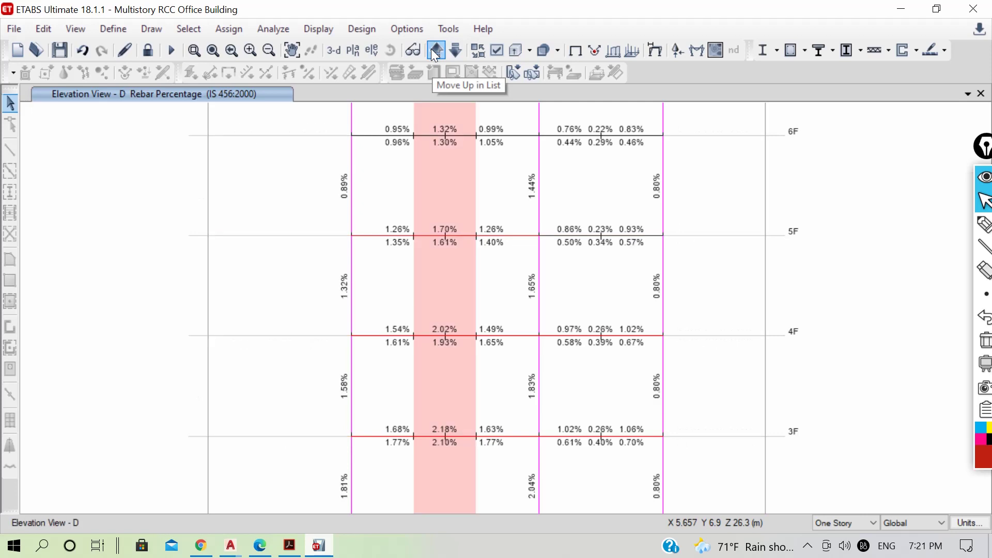
pyautogui.click(434, 53)
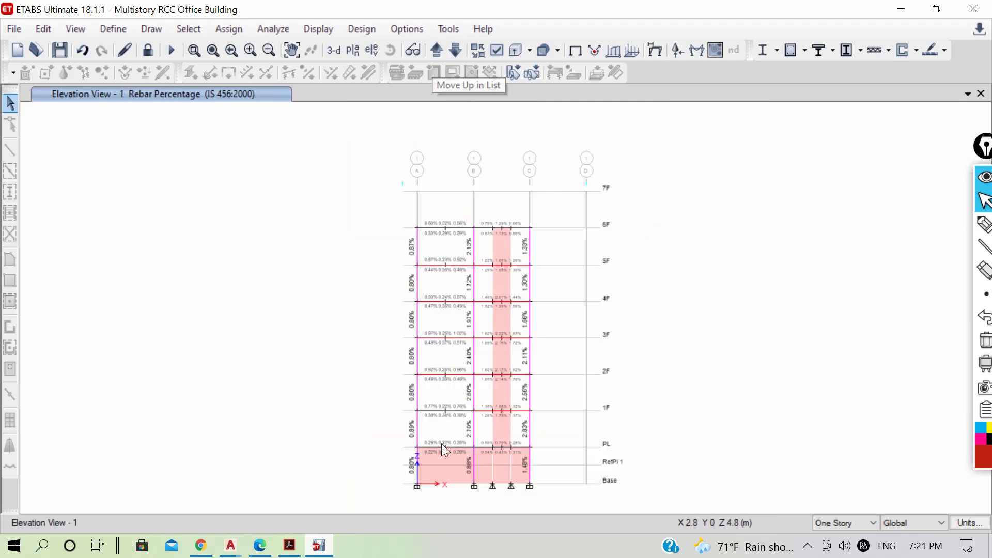
pyautogui.scroll(5, 442, 428)
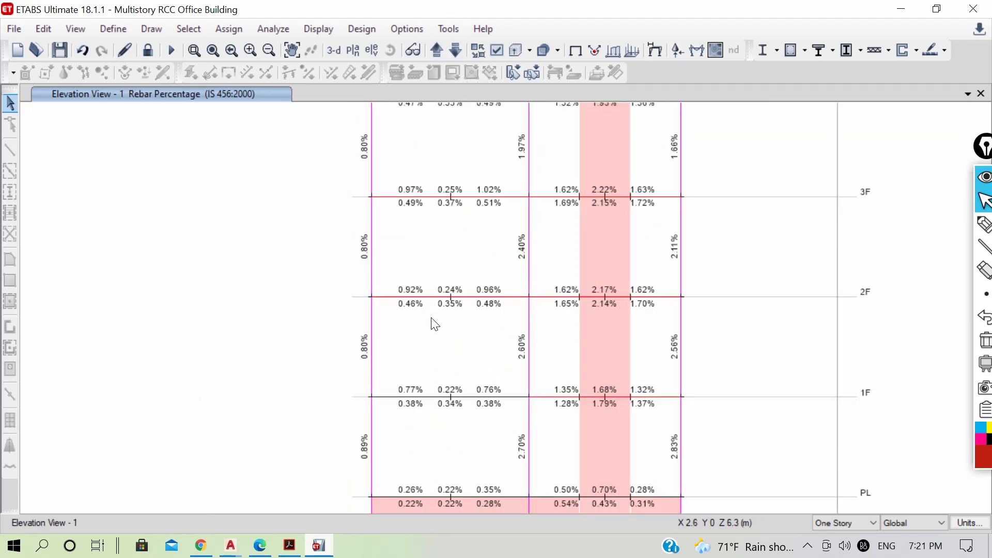
# Step: Switch the design results shown on elevation 1 from rebar percentage to Column P-M-M Interaction Ratios
pyautogui.moveTo(432, 324); pyautogui.dragTo(391, 307, button='middle')
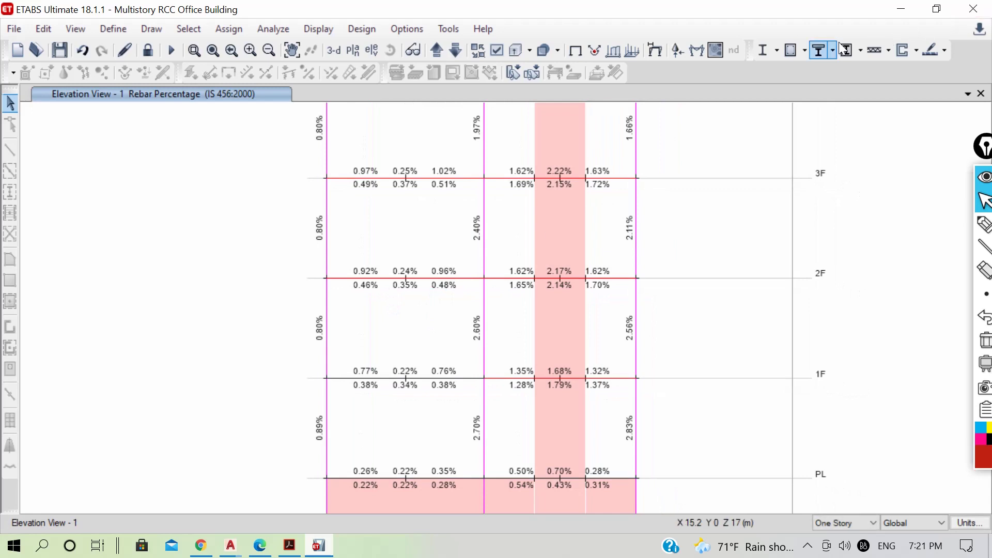
pyautogui.click(805, 51)
pyautogui.click(838, 208)
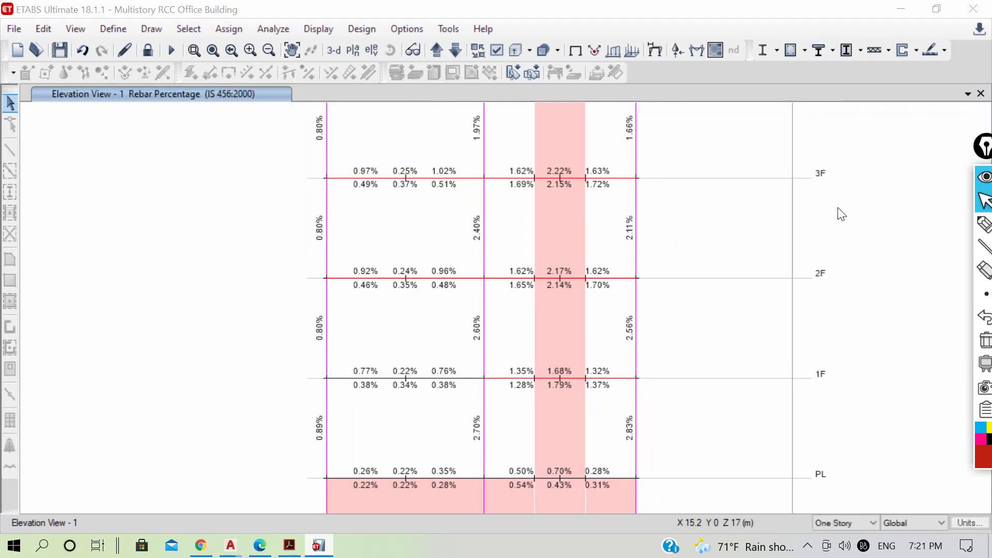
pyautogui.click(818, 185)
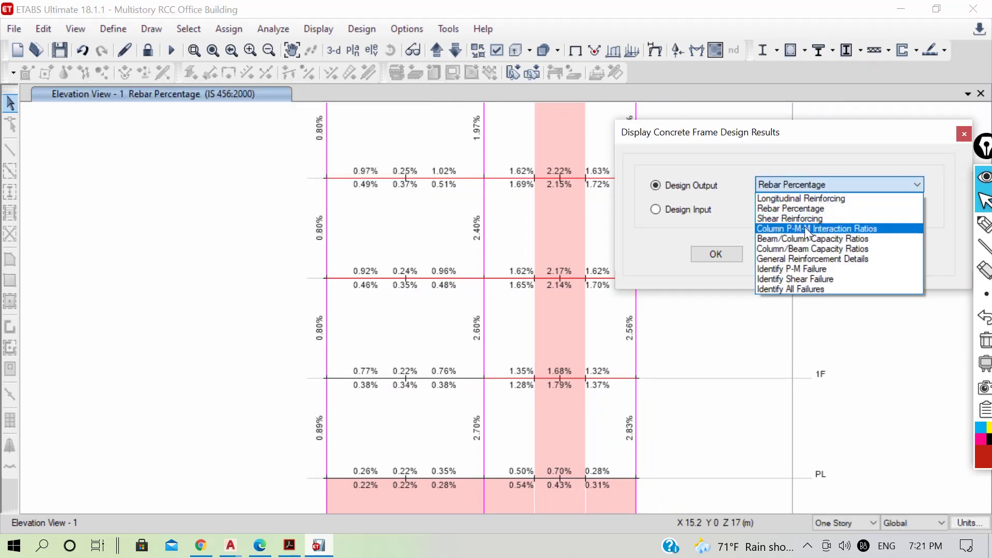
pyautogui.click(811, 231)
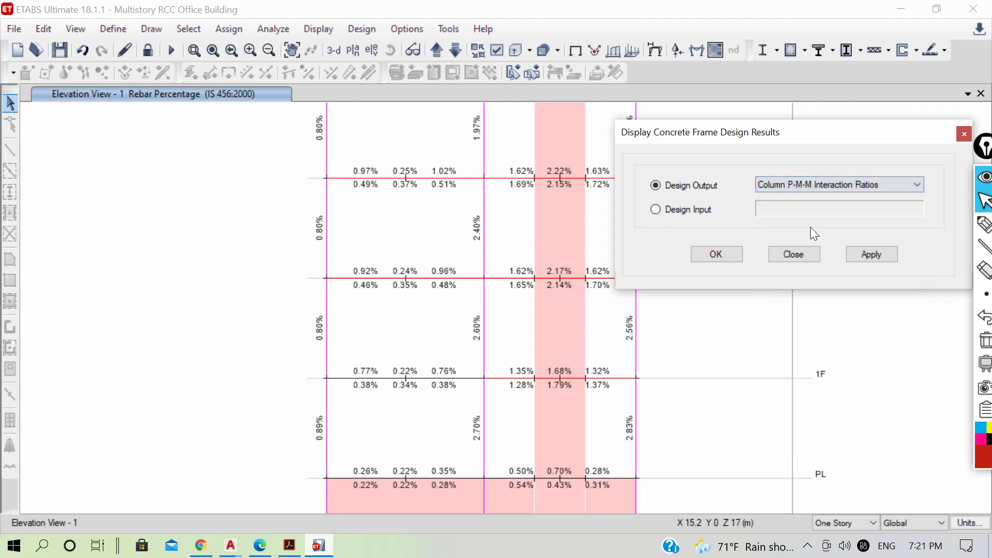
pyautogui.click(863, 253)
pyautogui.click(715, 254)
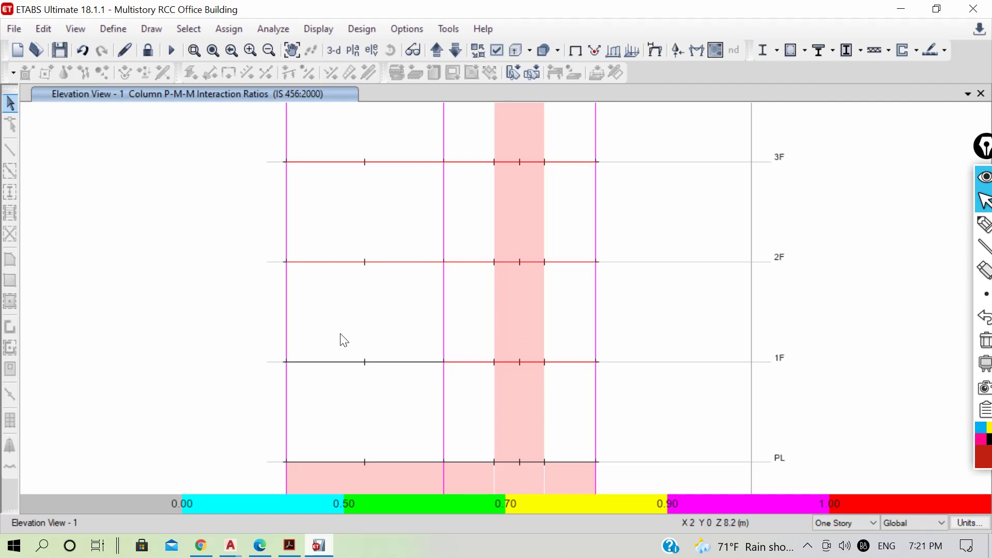
# Step: Look over the column P-M-M interaction results in elevation 1, then in elevations D and C
pyautogui.scroll(-3, 340, 333)
pyautogui.scroll(2, 345, 316)
pyautogui.scroll(-3, 365, 331)
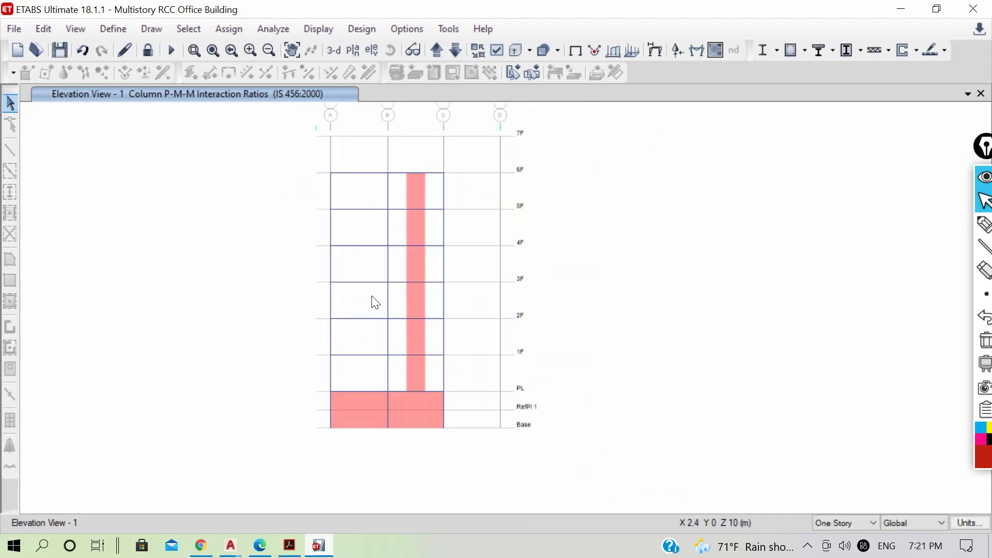
pyautogui.click(453, 52)
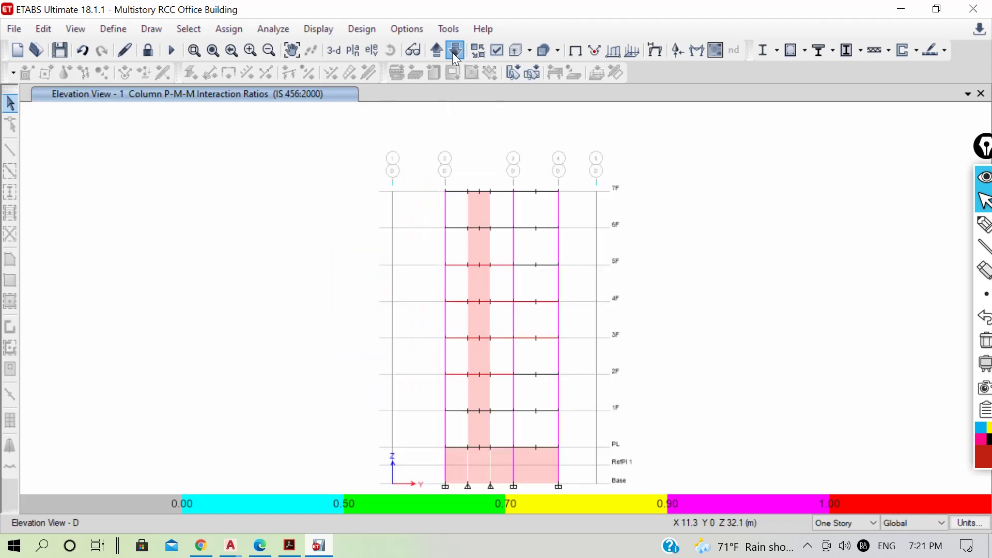
pyautogui.click(453, 52)
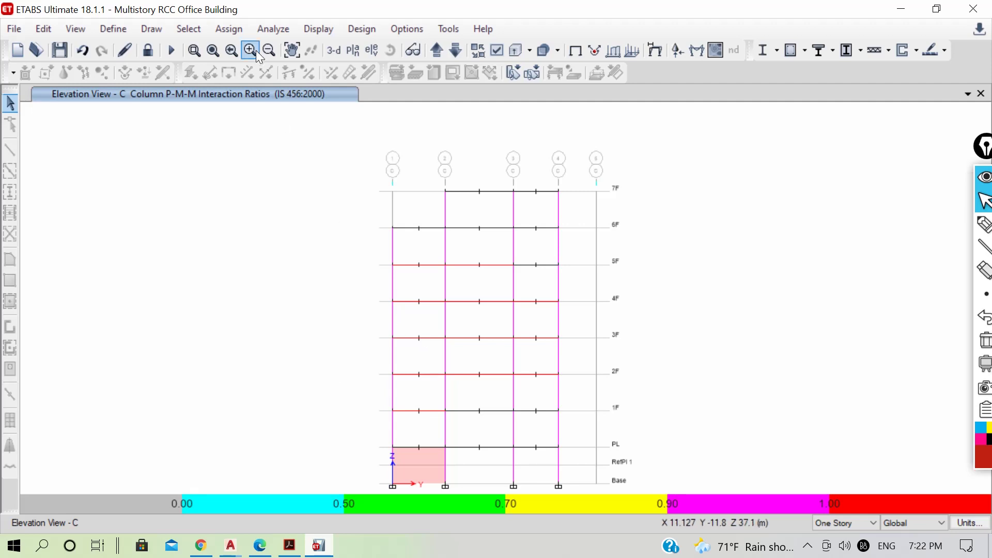
# Step: Unlock the model and open the property data of the frame section COL500x500
pyautogui.click(148, 50)
pyautogui.click(523, 334)
pyautogui.click(114, 29)
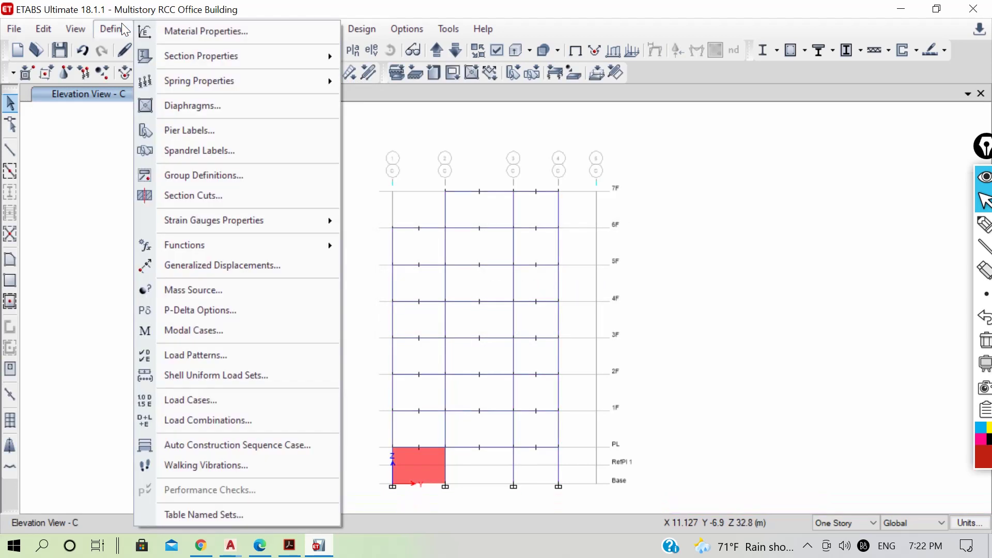
pyautogui.moveTo(267, 58)
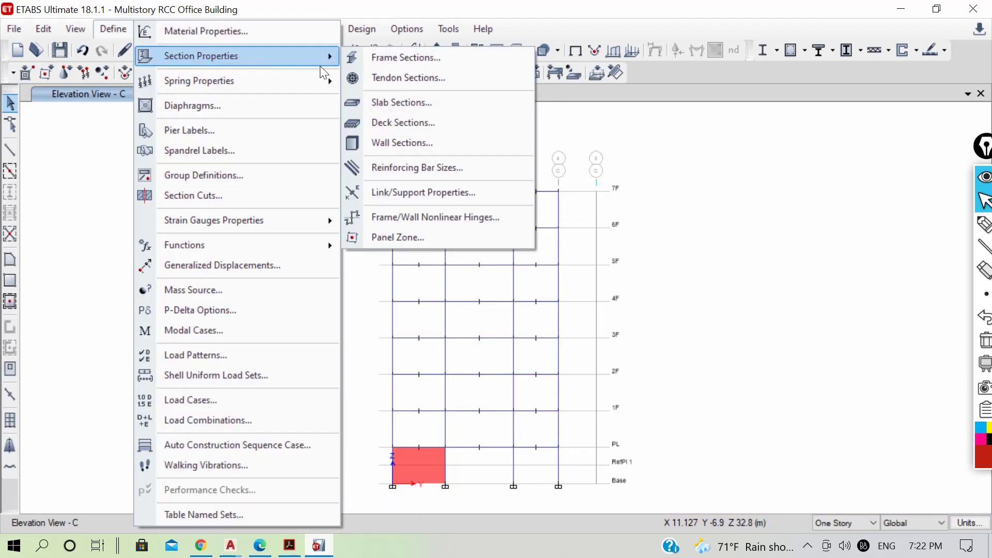
pyautogui.click(410, 57)
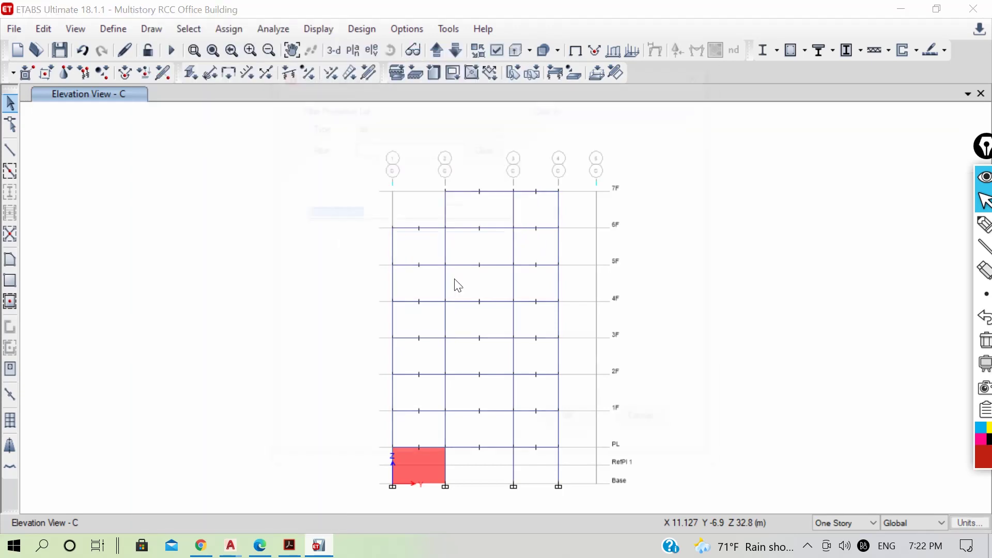
pyautogui.click(340, 238)
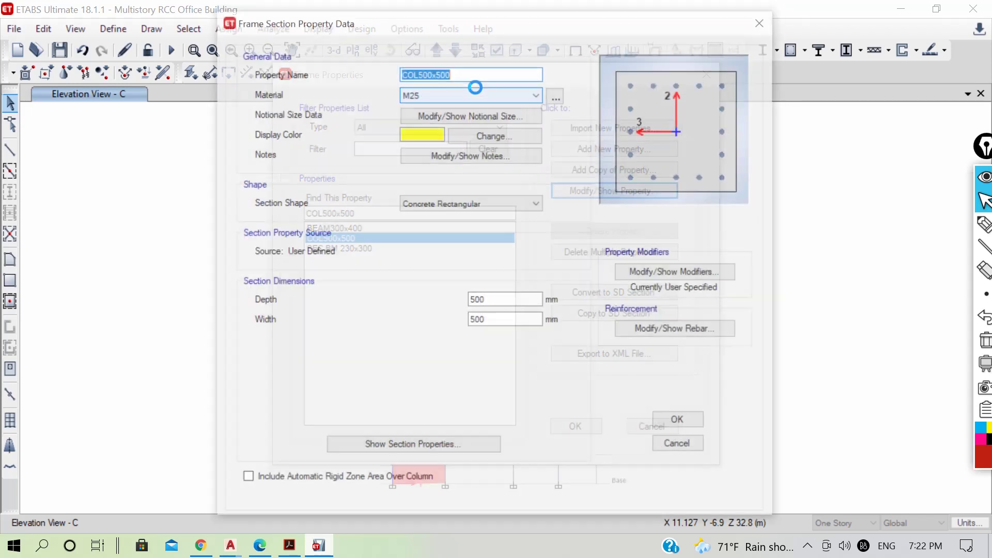
# Step: Rename the 500 mm square column section as COL600x600
pyautogui.click(424, 74)
pyautogui.press('BackSpace')
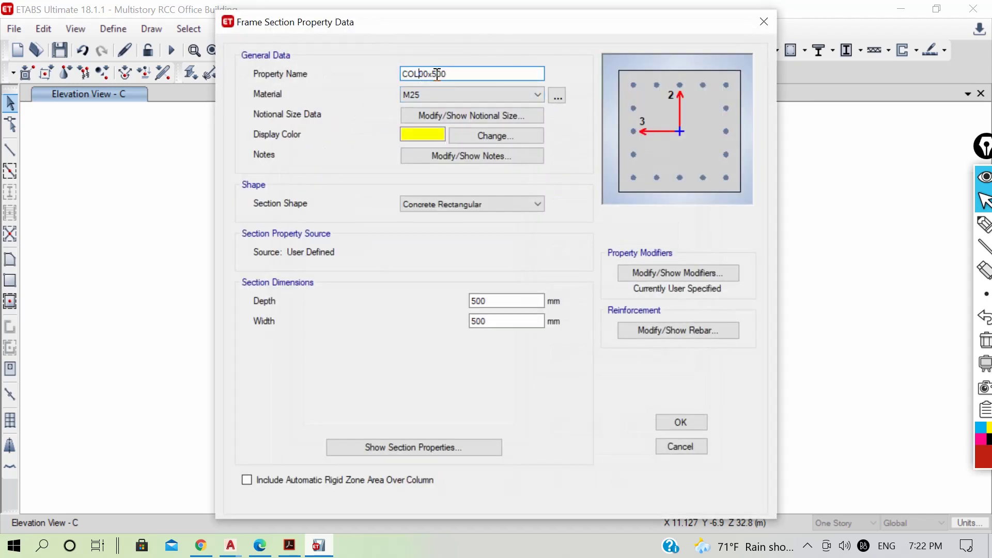
pyautogui.write('6')
pyautogui.press('Right')
pyautogui.press('Right')
pyautogui.press('Right')
pyautogui.press('Right')
pyautogui.press('BackSpace')
pyautogui.write('6')
# Step: Set the column section's depth and width to 600 mm each and accept the frame properties
pyautogui.doubleClick(492, 301)
pyautogui.write('600')
pyautogui.moveTo(499, 324); pyautogui.dragTo(421, 319)
pyautogui.write('600')
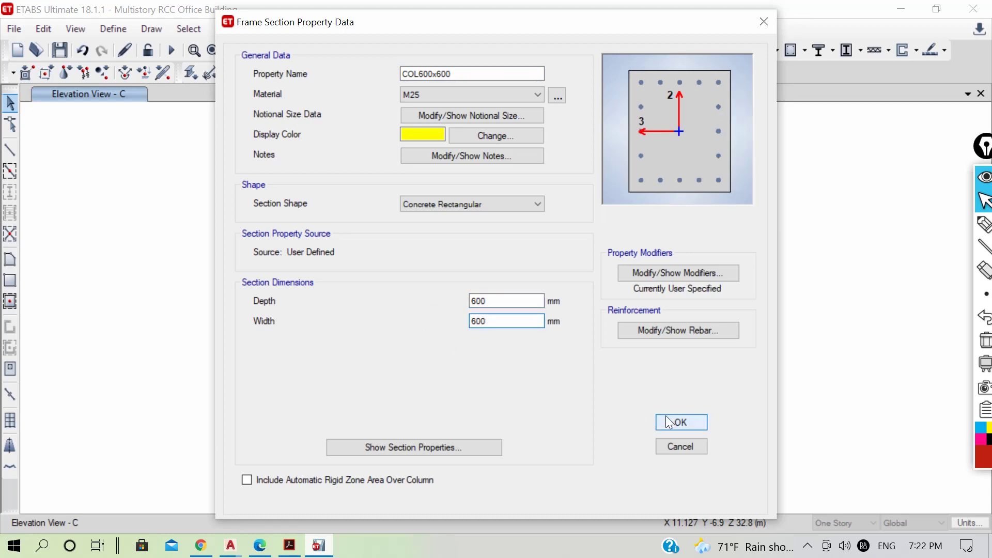
pyautogui.click(693, 423)
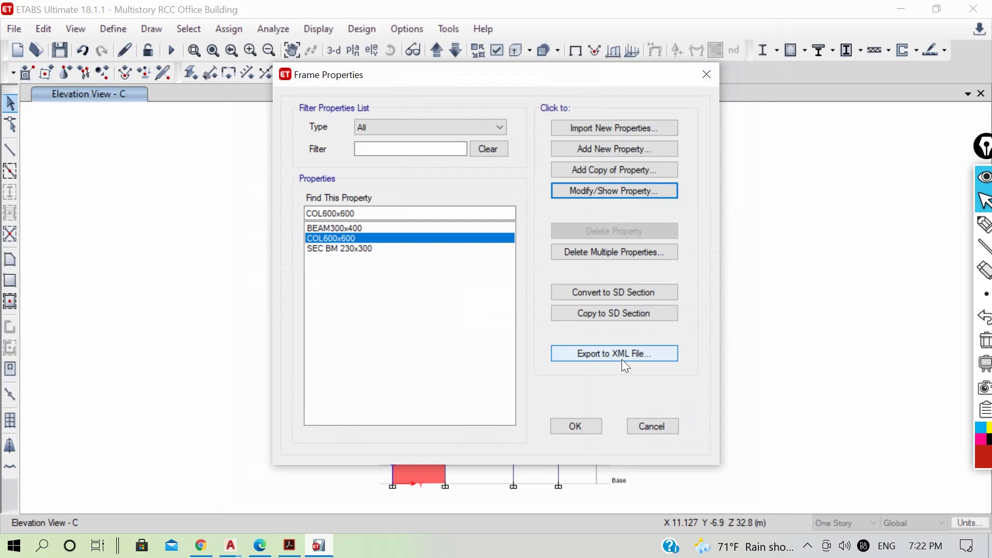
pyautogui.click(564, 424)
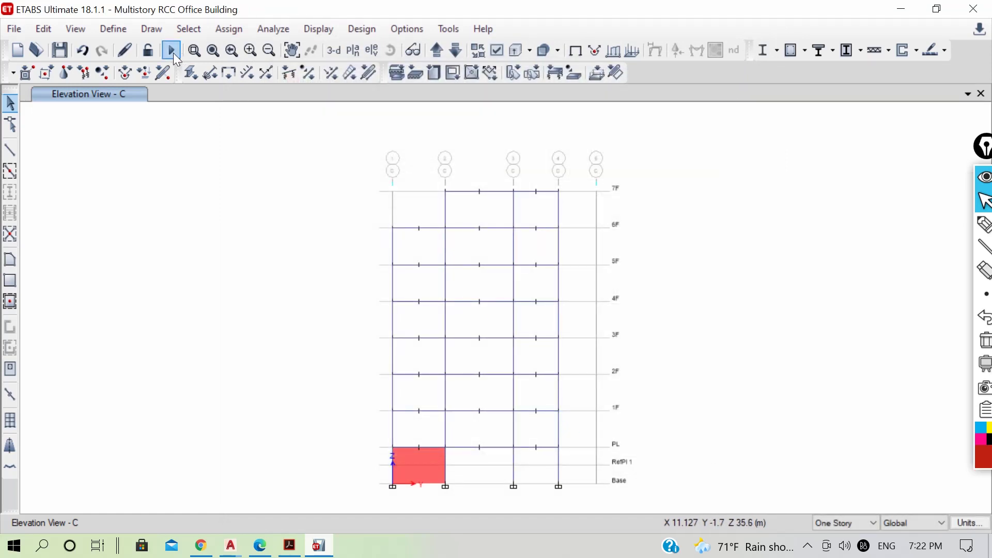
# Step: Rerun the analysis and the concrete frame design, and show the results in the 3-D view
pyautogui.click(170, 52)
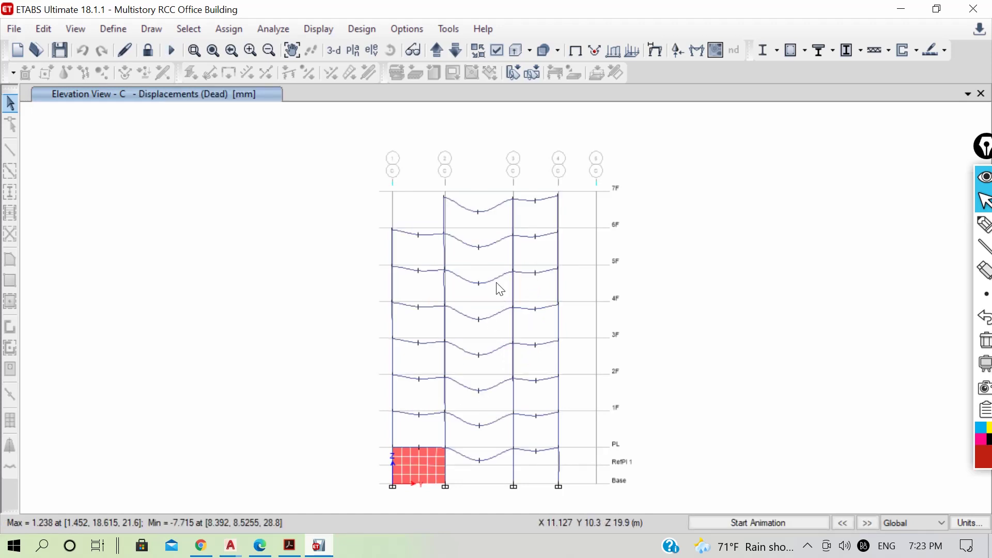
pyautogui.click(791, 48)
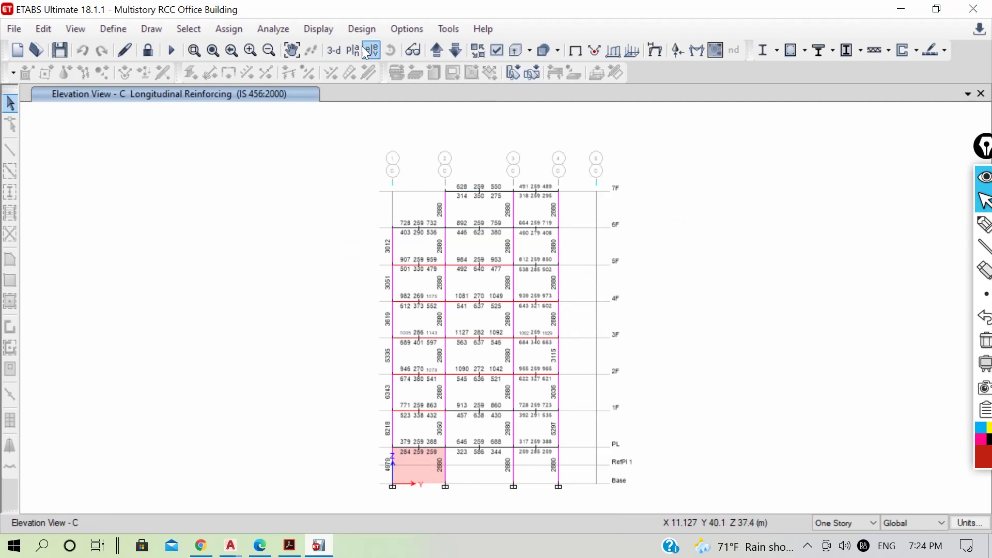
pyautogui.click(336, 48)
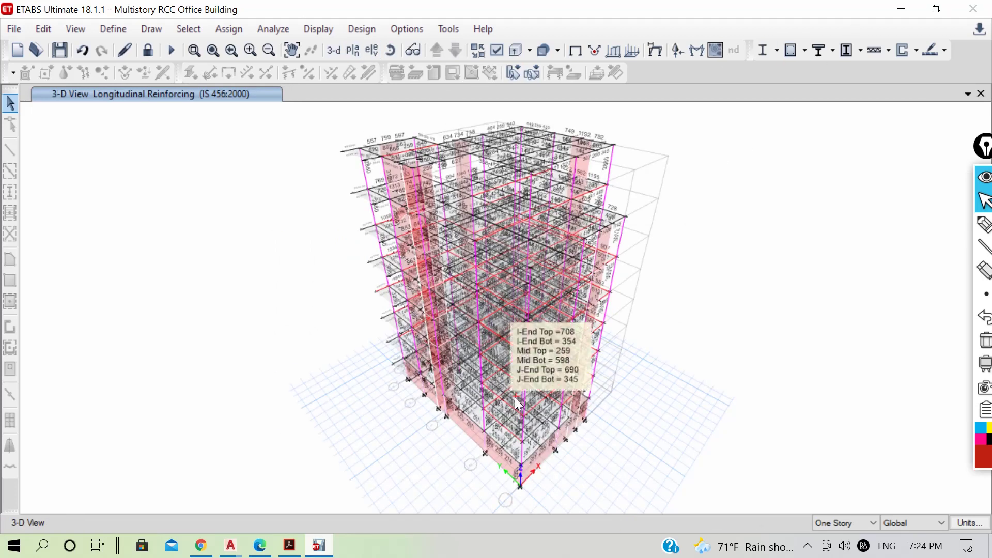
# Step: Display the Column P-M-M Interaction Ratios on the 3-D model
pyautogui.click(806, 50)
pyautogui.click(829, 206)
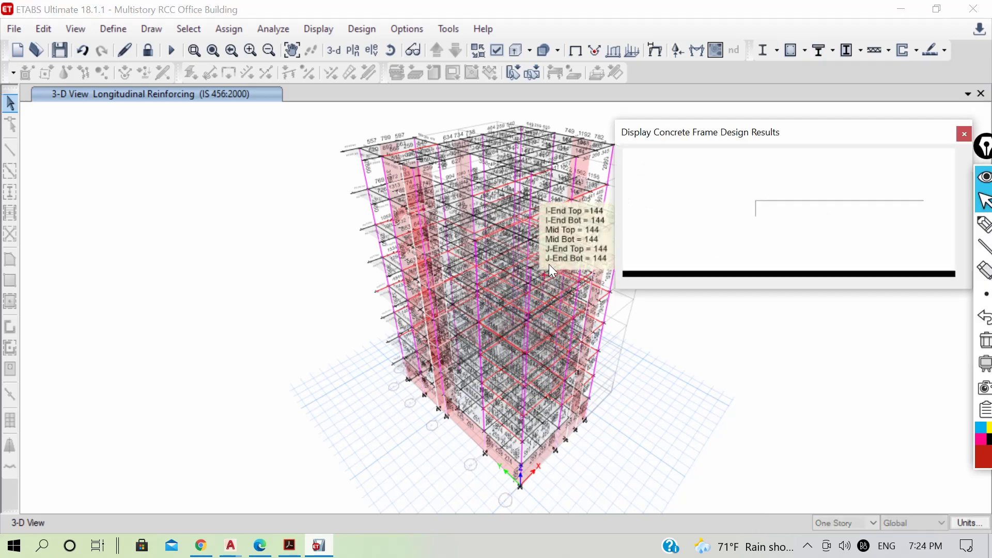
pyautogui.click(733, 255)
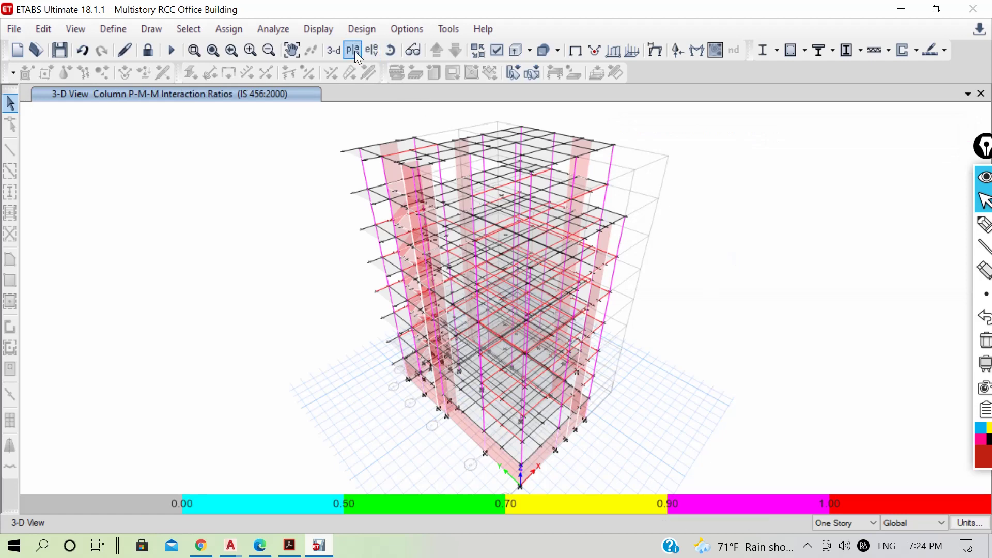
# Step: Show elevation A and check it for failing members, then go through elevations B and C and return to B
pyautogui.click(372, 50)
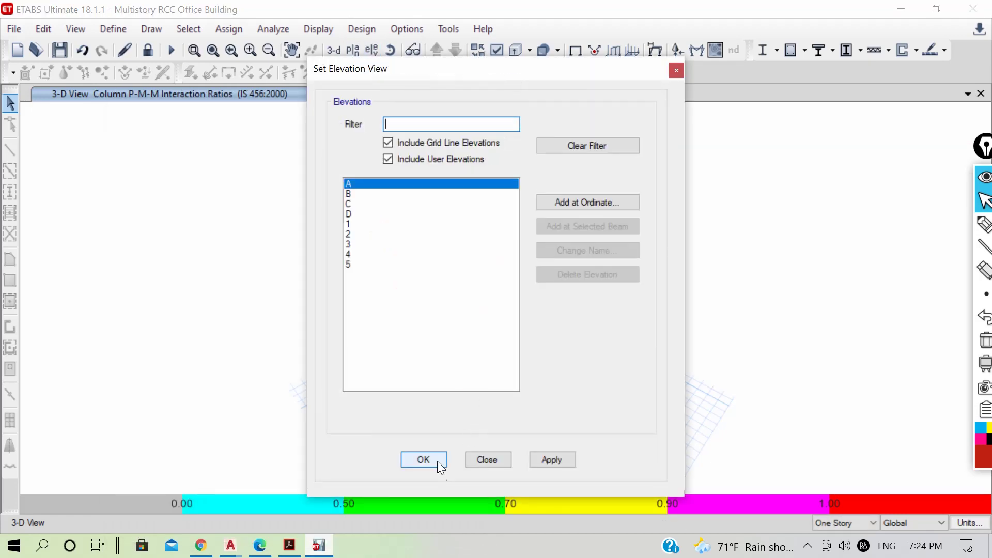
pyautogui.click(437, 461)
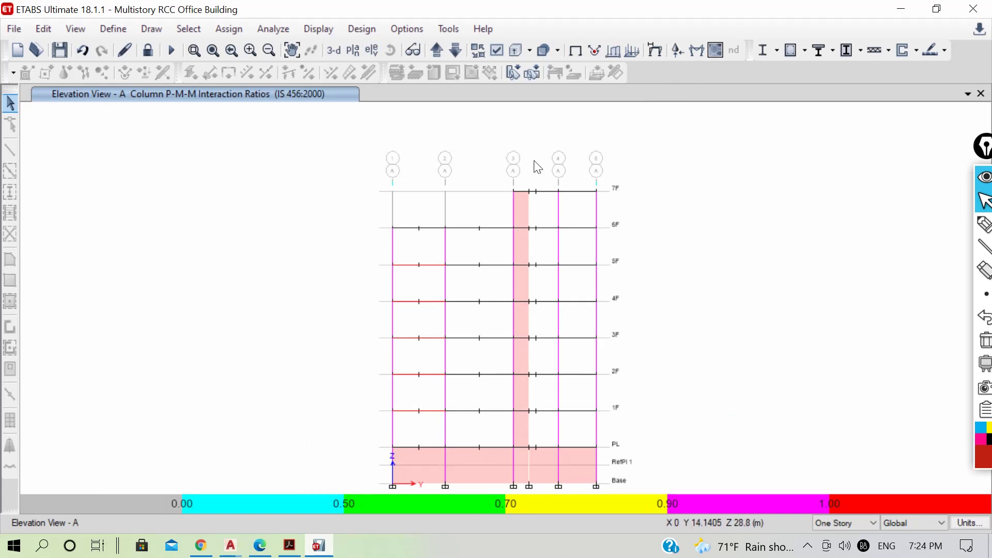
pyautogui.click(436, 50)
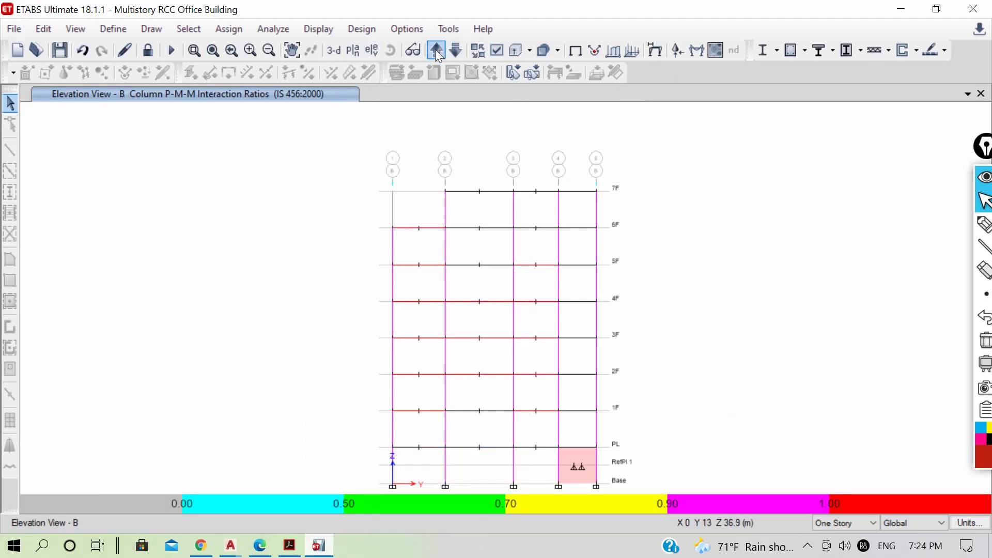
pyautogui.click(429, 51)
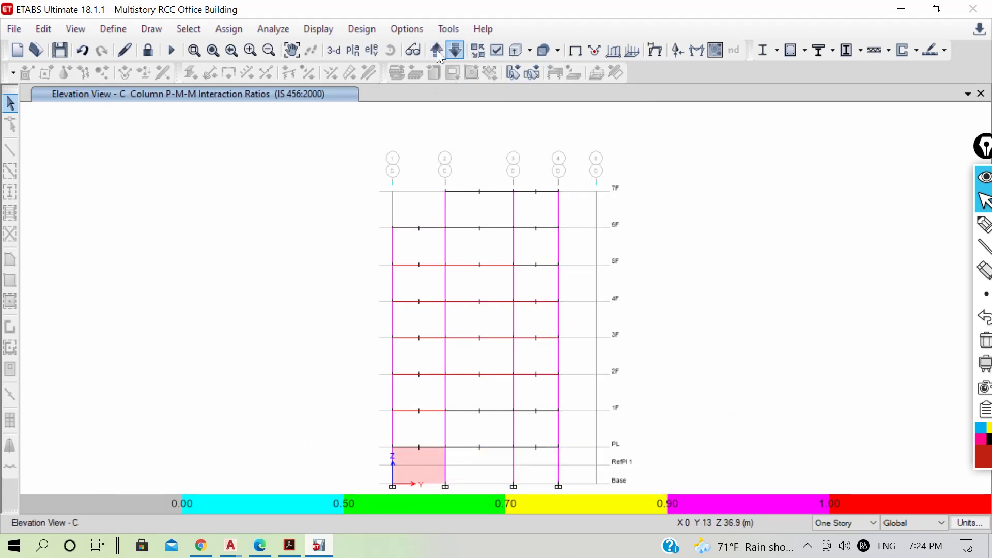
pyautogui.click(455, 50)
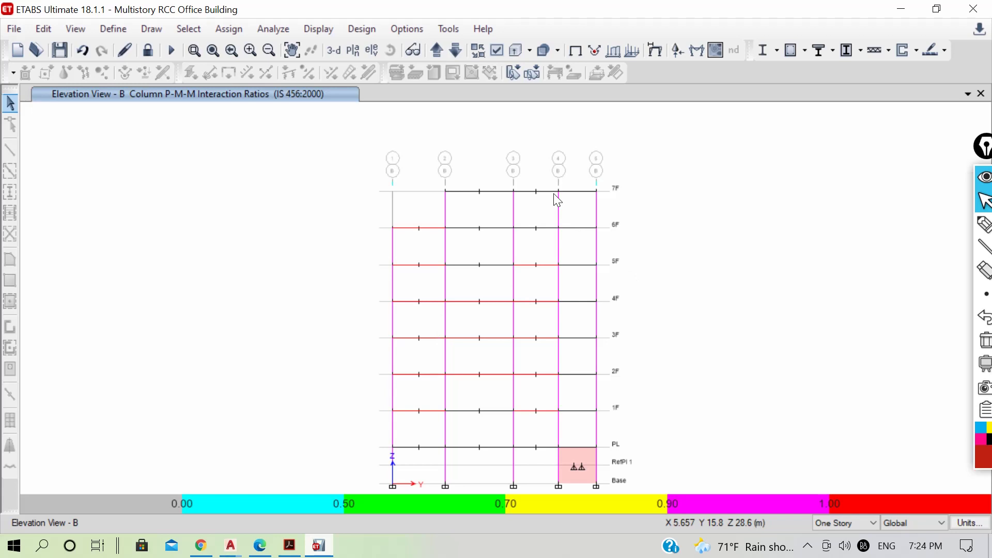
# Step: Display the Rebar Percentage results on elevation B and examine the column and beam percentages on its lower storeys
pyautogui.click(805, 50)
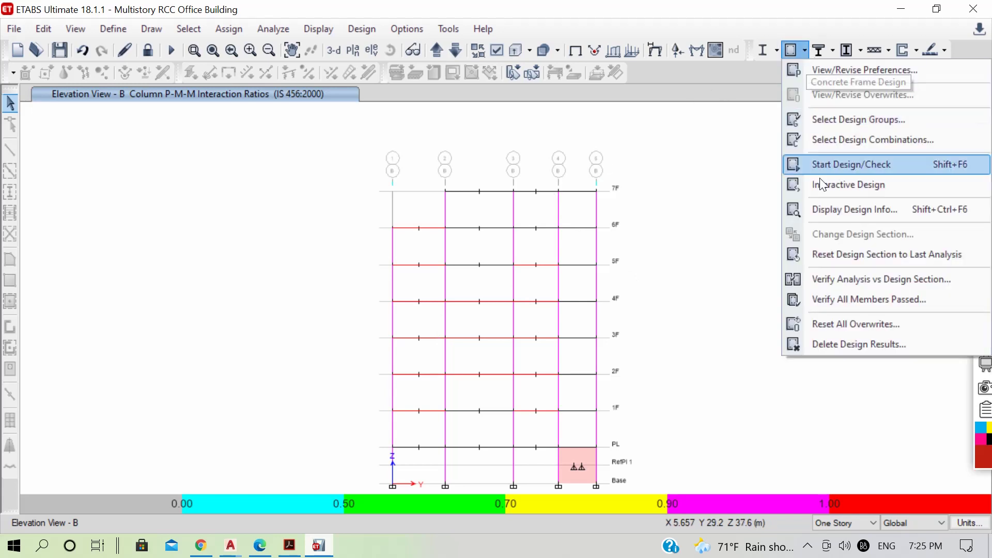
pyautogui.click(827, 212)
pyautogui.click(805, 185)
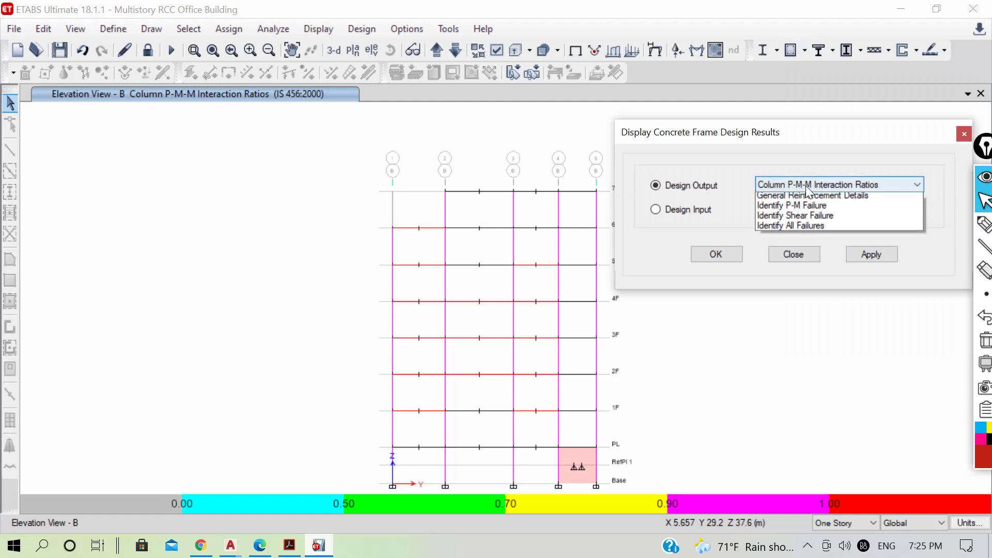
pyautogui.click(801, 203)
pyautogui.click(716, 254)
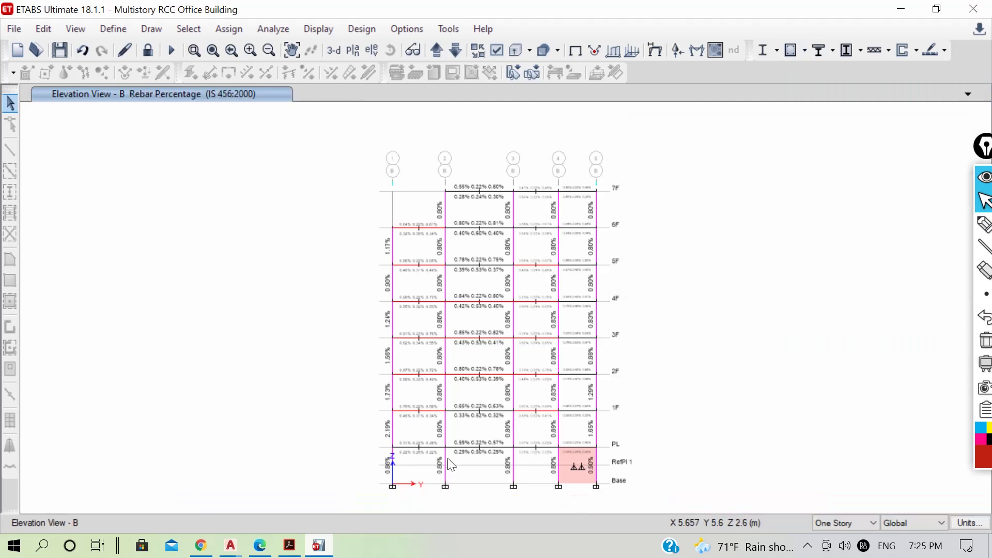
pyautogui.scroll(3, 430, 459)
pyautogui.scroll(-3, 364, 402)
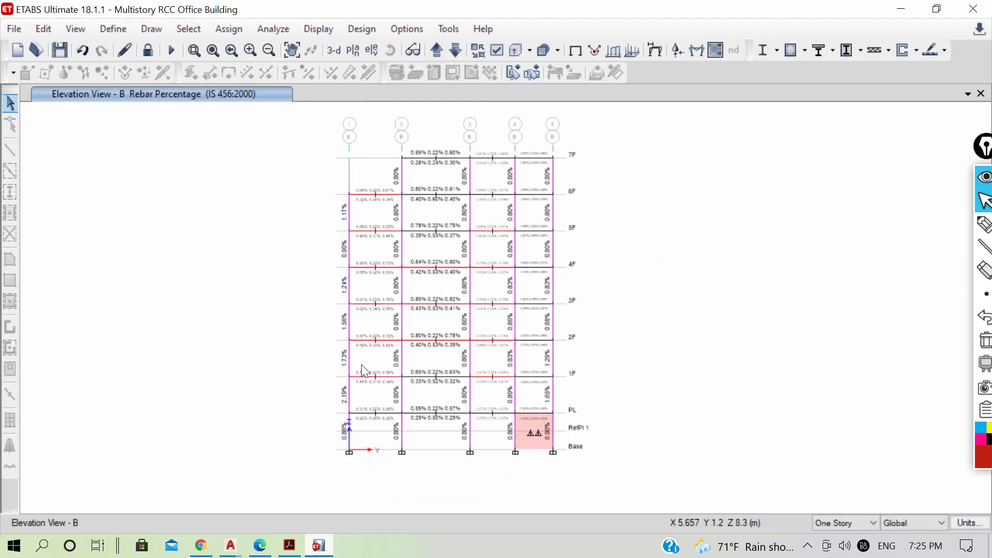
pyautogui.scroll(3, 363, 371)
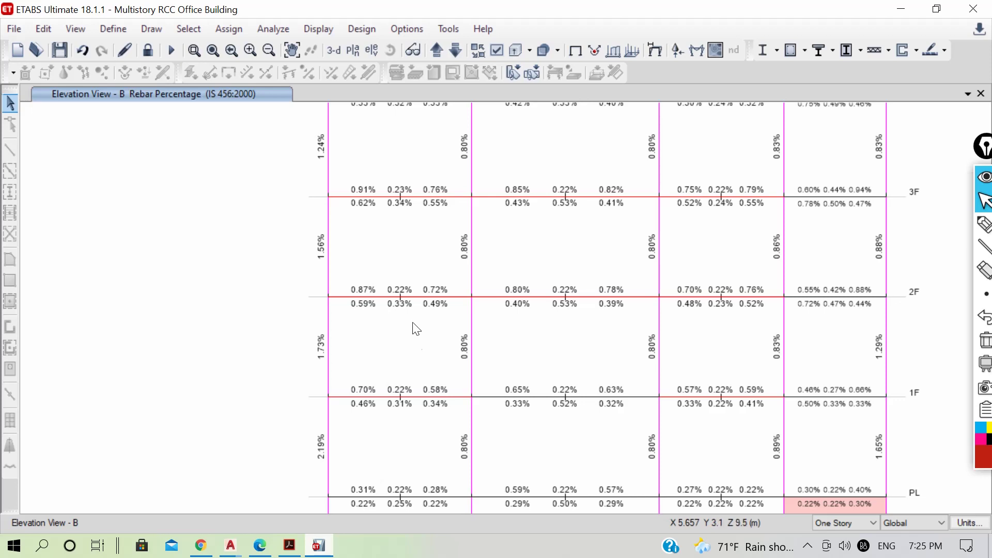
pyautogui.scroll(-3, 412, 327)
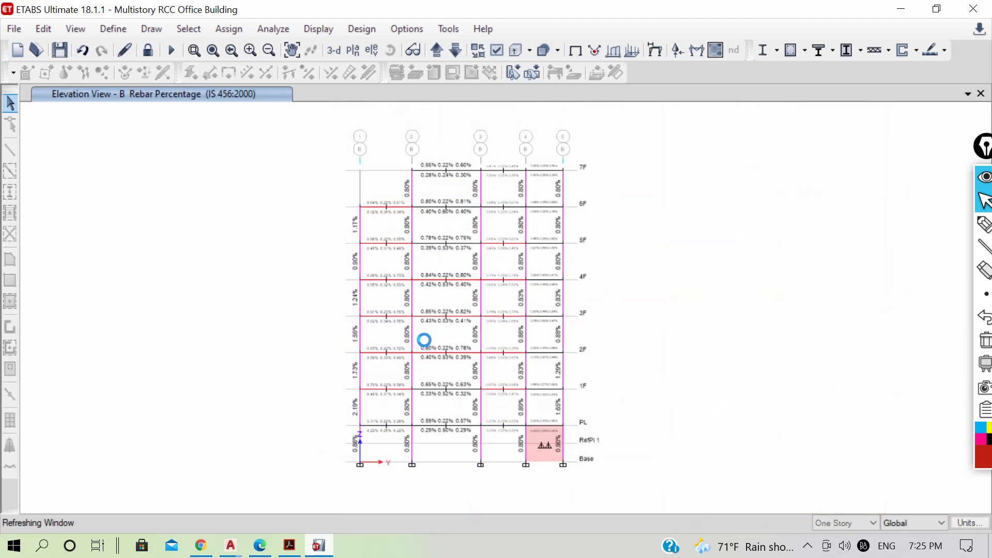
pyautogui.scroll(3, 423, 339)
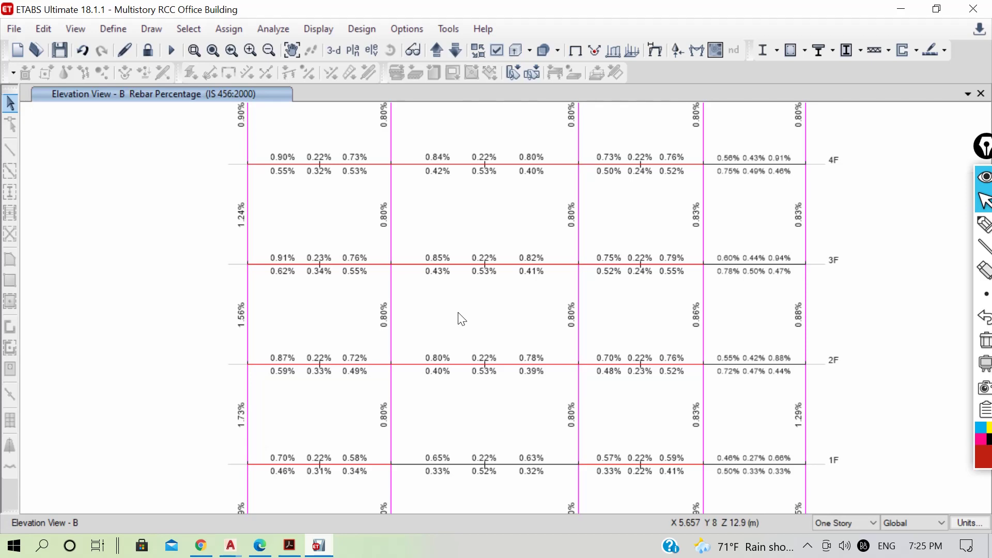
# Step: In the 3-D view, select all walls with the BasementWall and Shear Wall sections and show only those objects
pyautogui.click(333, 50)
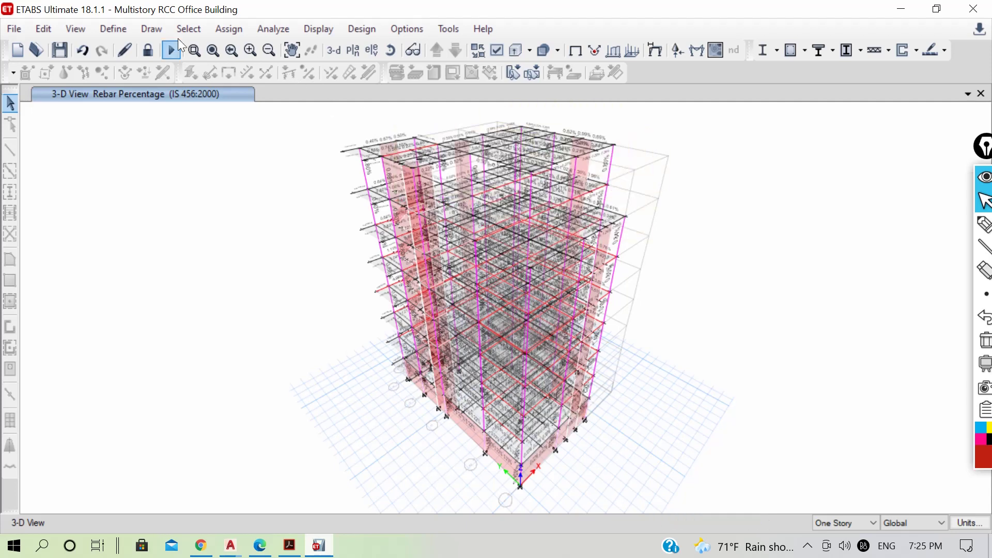
pyautogui.click(202, 30)
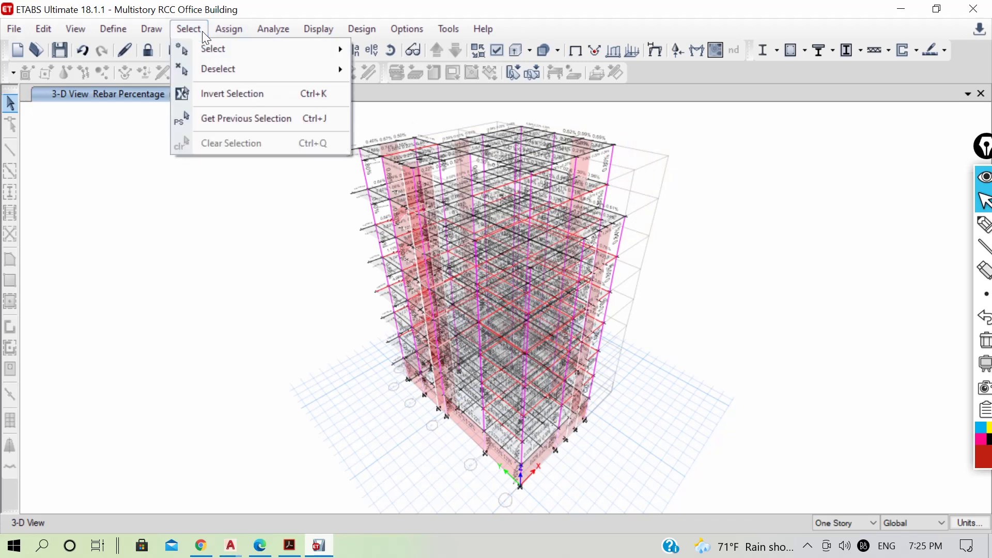
pyautogui.moveTo(337, 55)
pyautogui.moveTo(525, 185)
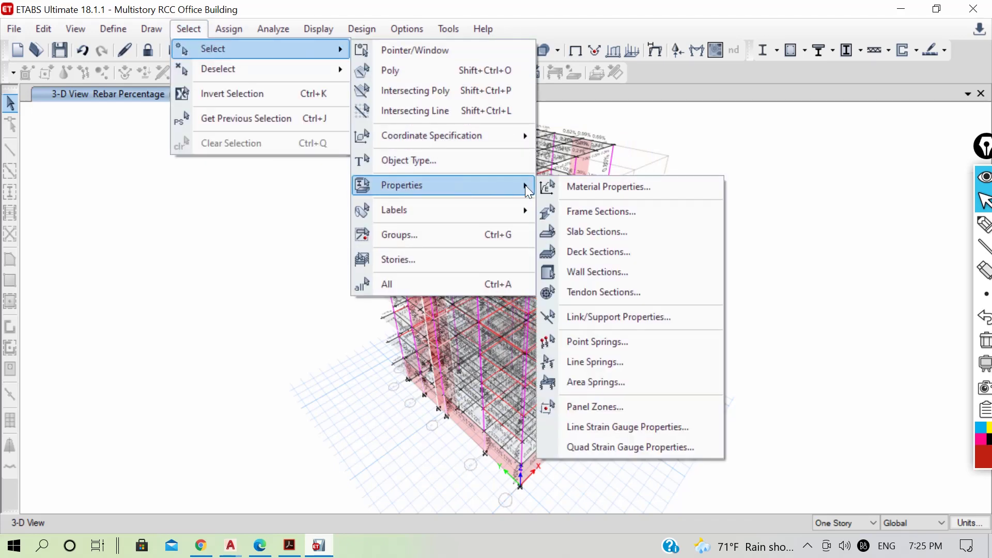
pyautogui.click(584, 271)
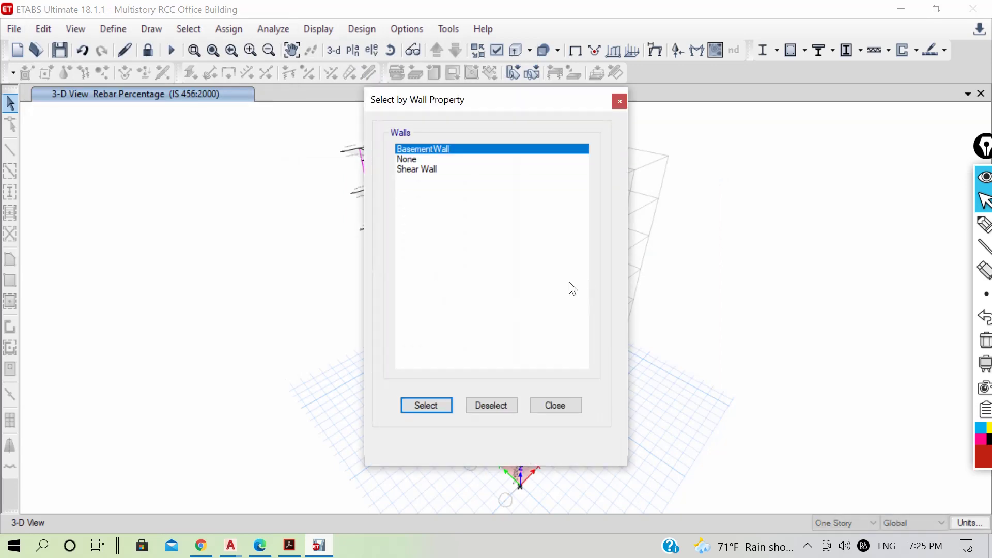
pyautogui.click(432, 171)
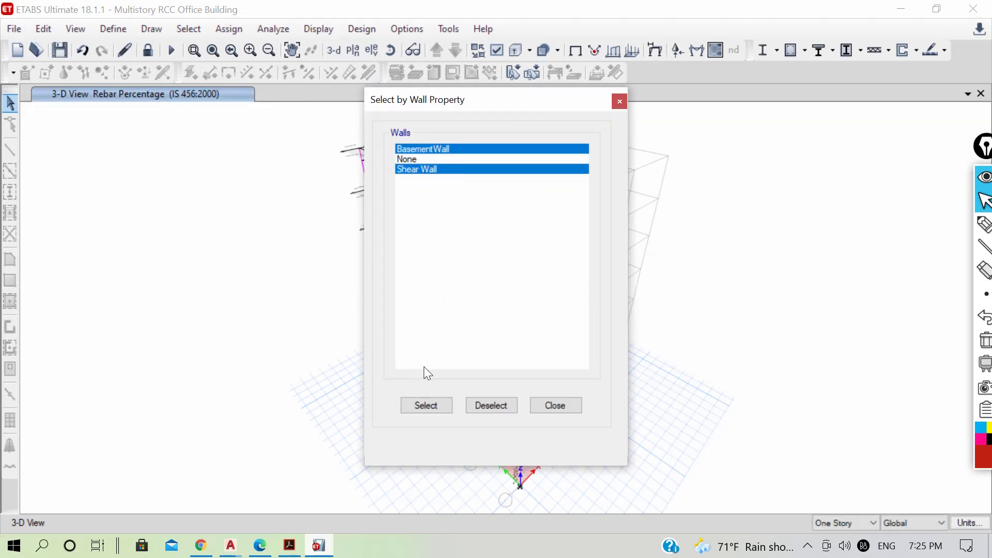
pyautogui.click(426, 408)
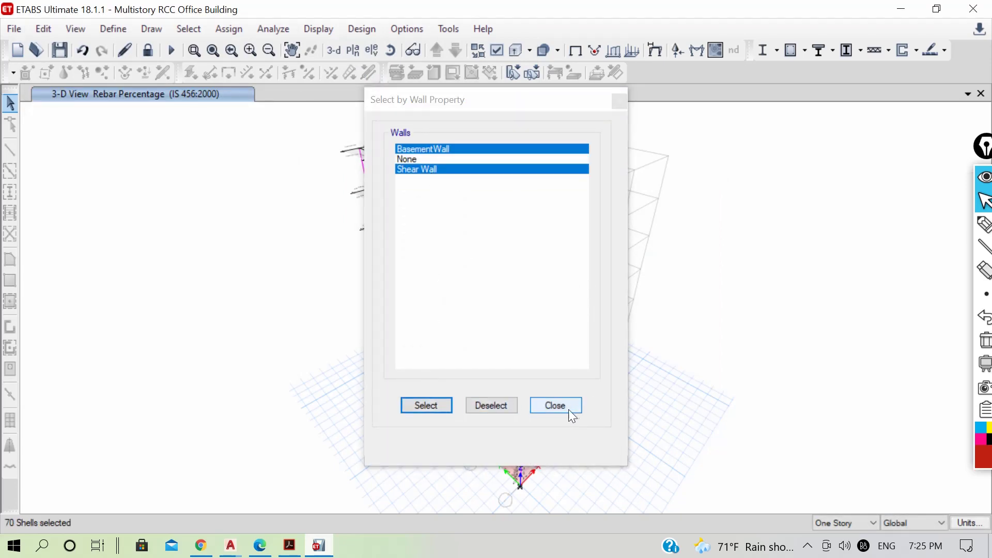
pyautogui.click(555, 406)
pyautogui.rightClick(228, 204)
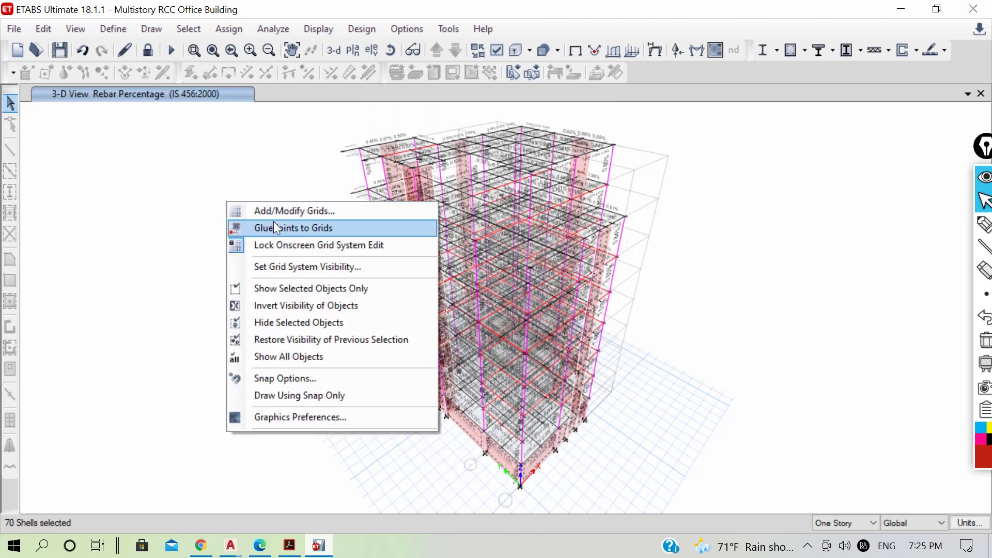
pyautogui.click(311, 290)
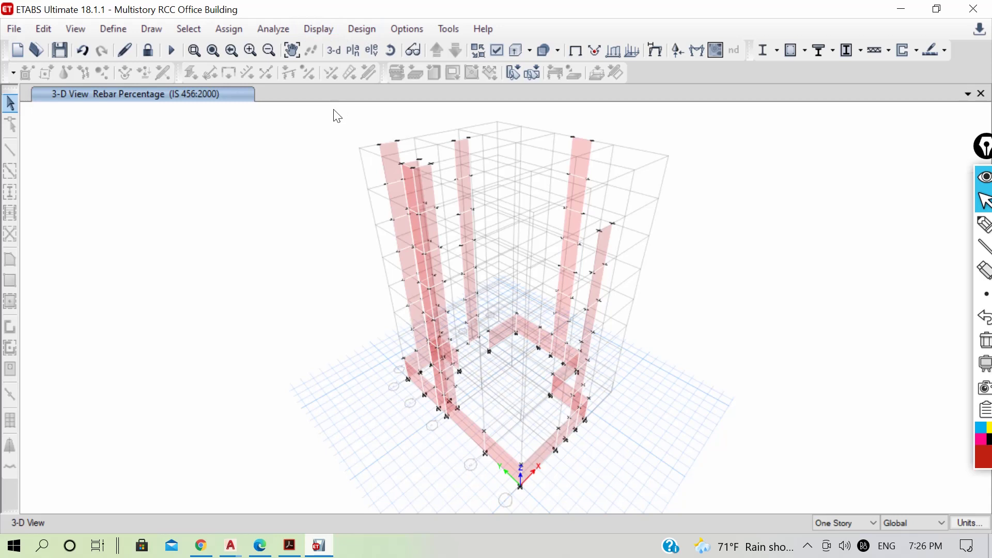
# Step: Select all the displayed walls and start a uniform reinforcing pier assignment with M25 as the pier material
pyautogui.moveTo(334, 109); pyautogui.dragTo(686, 504)
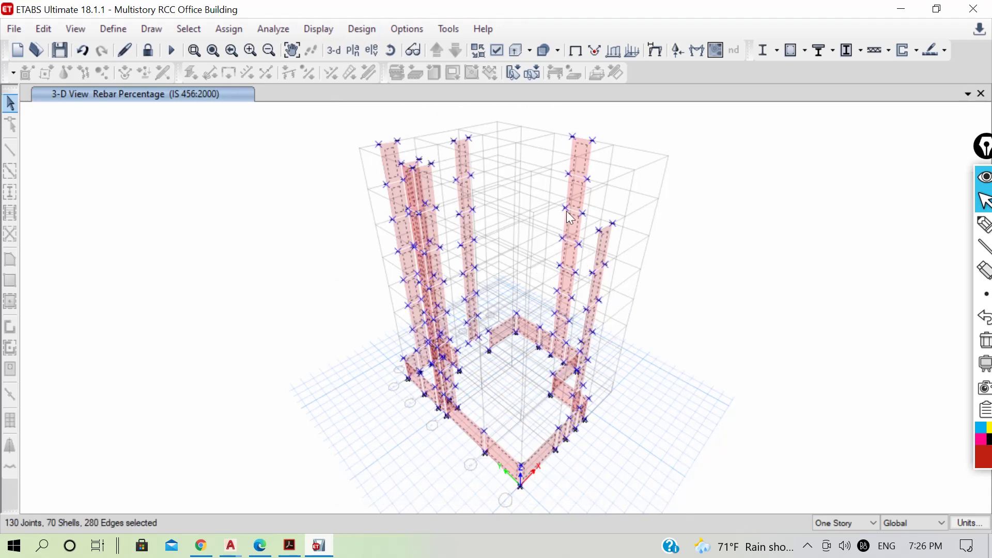
pyautogui.click(359, 30)
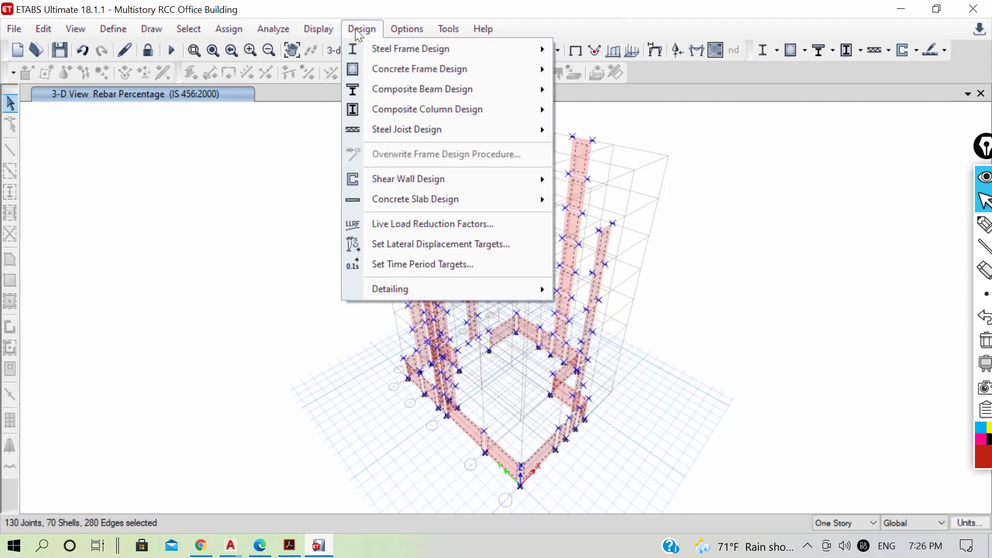
pyautogui.moveTo(501, 73)
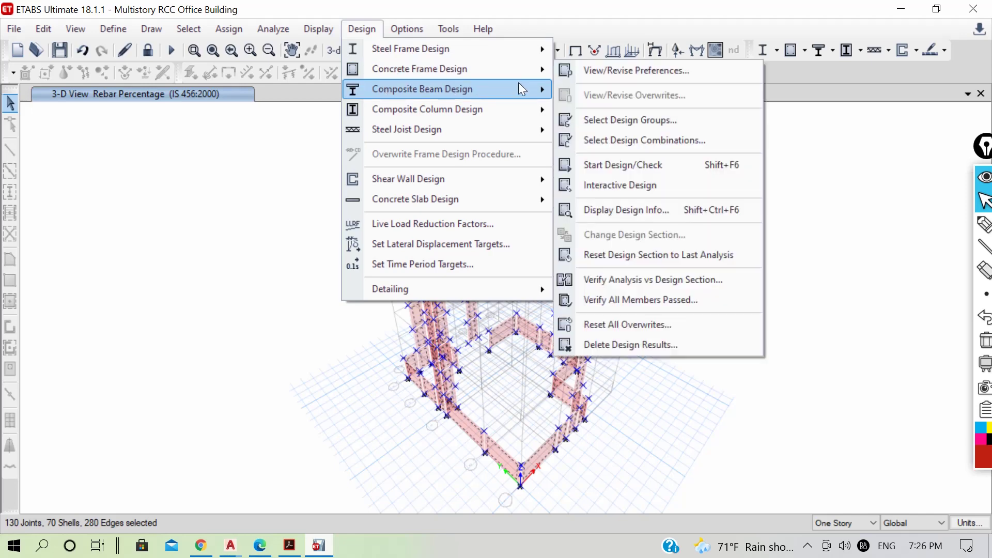
pyautogui.moveTo(514, 177)
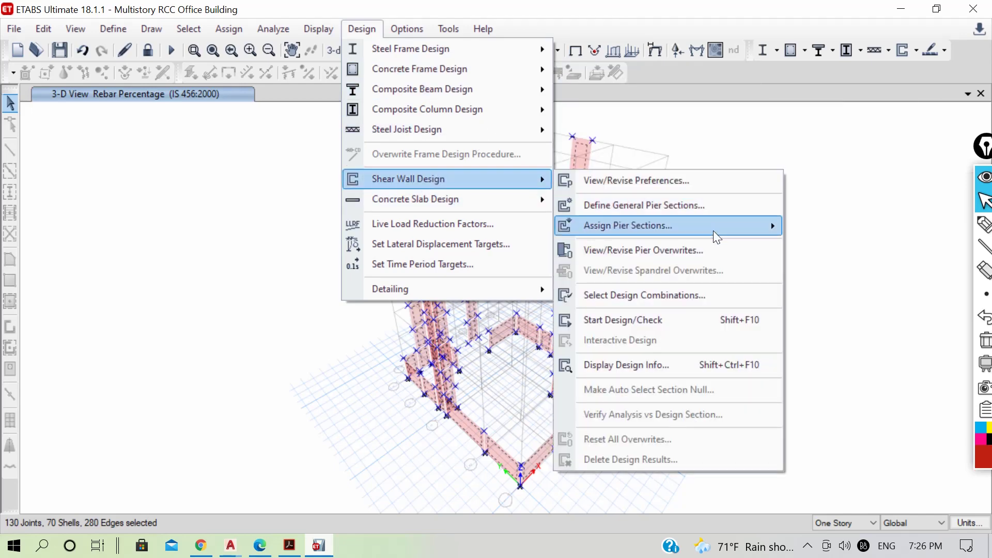
pyautogui.moveTo(713, 231)
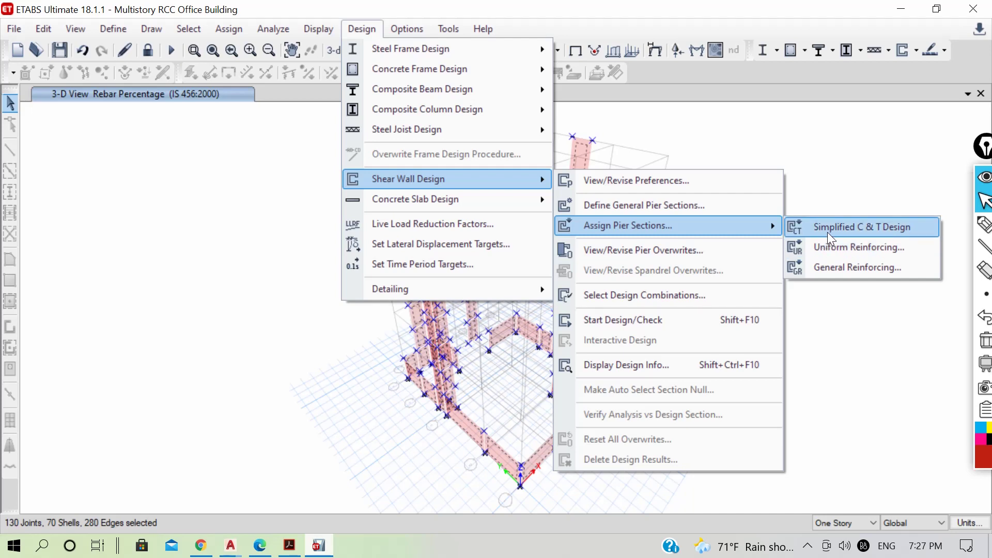
pyautogui.click(881, 247)
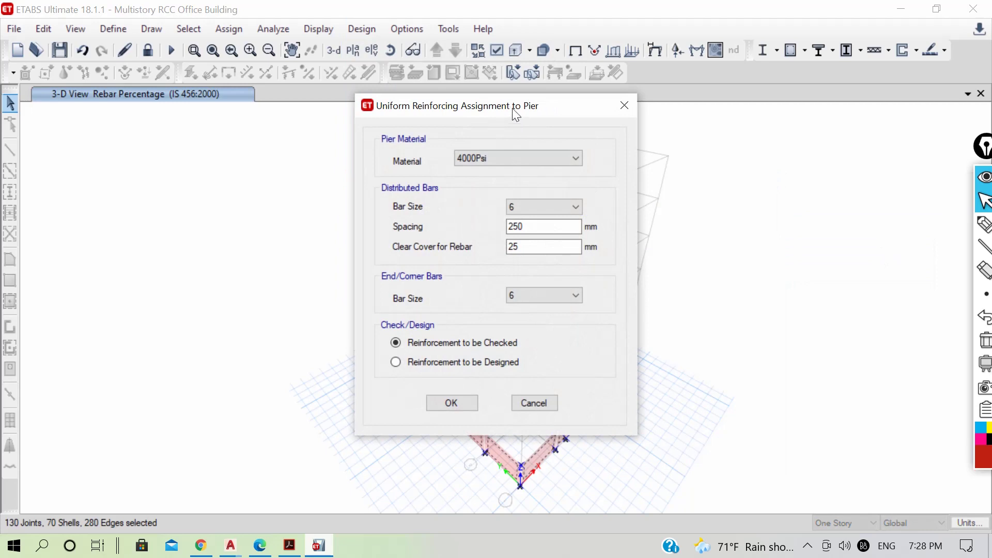
pyautogui.moveTo(516, 115); pyautogui.dragTo(781, 137)
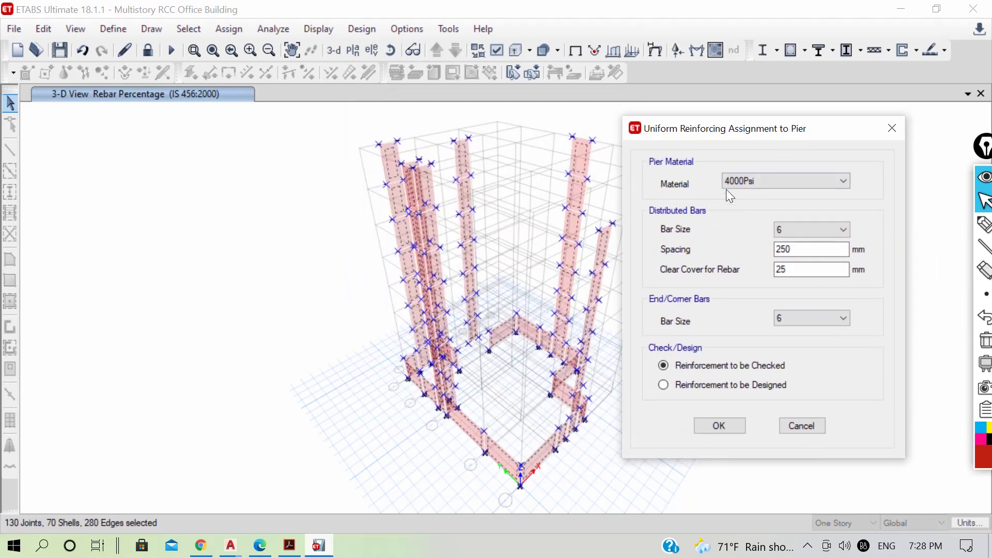
pyautogui.click(758, 181)
pyautogui.click(748, 203)
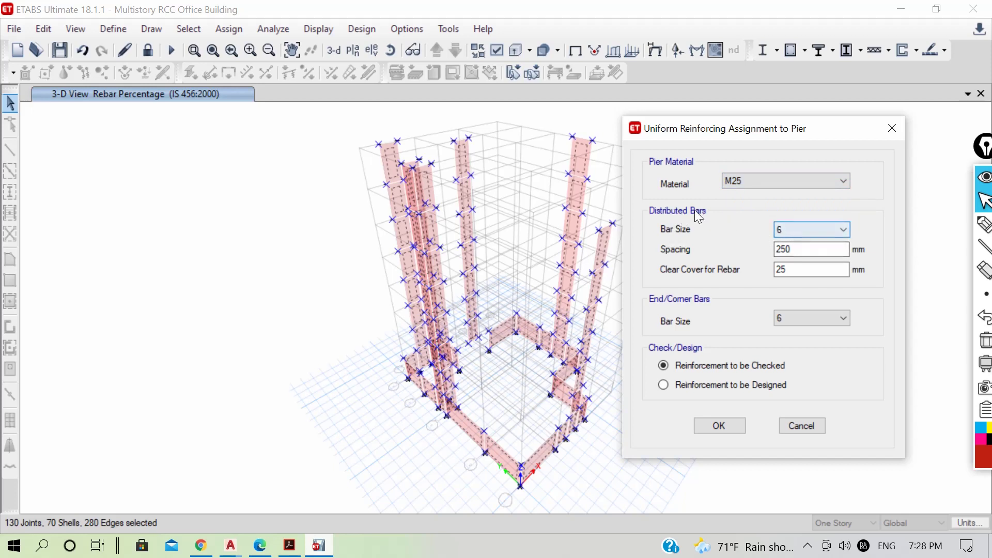
# Step: Assign size 20 distributed bars at 150 mm spacing and size 20 end/corner bars to the piers, with reinforcement to be designed
pyautogui.click(786, 230)
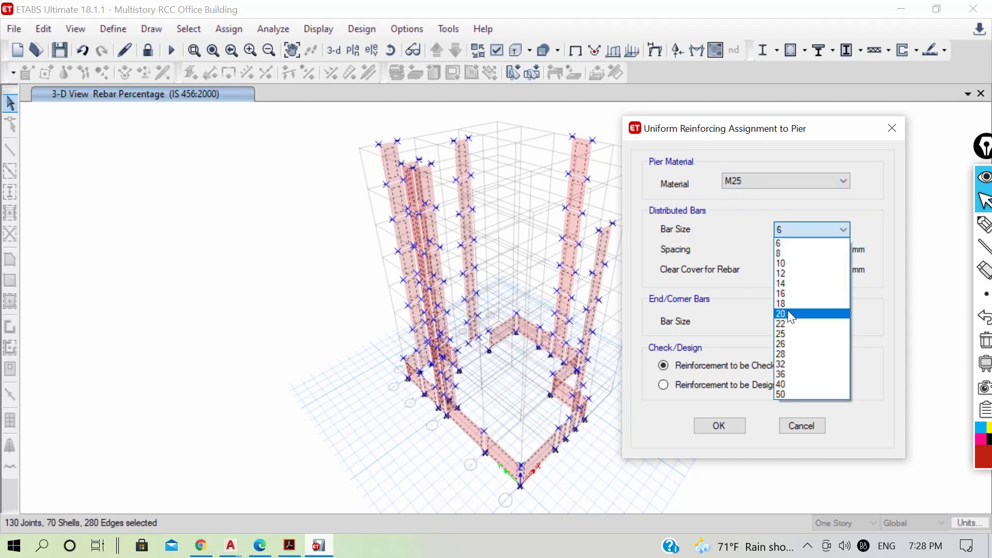
pyautogui.click(787, 314)
pyautogui.click(801, 249)
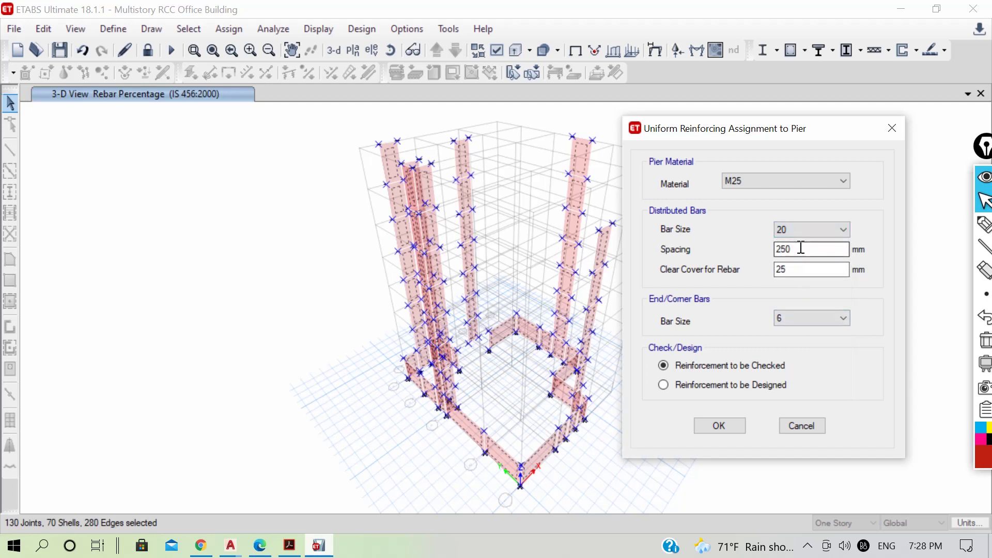
pyautogui.doubleClick(800, 249)
pyautogui.write('150')
pyautogui.click(796, 320)
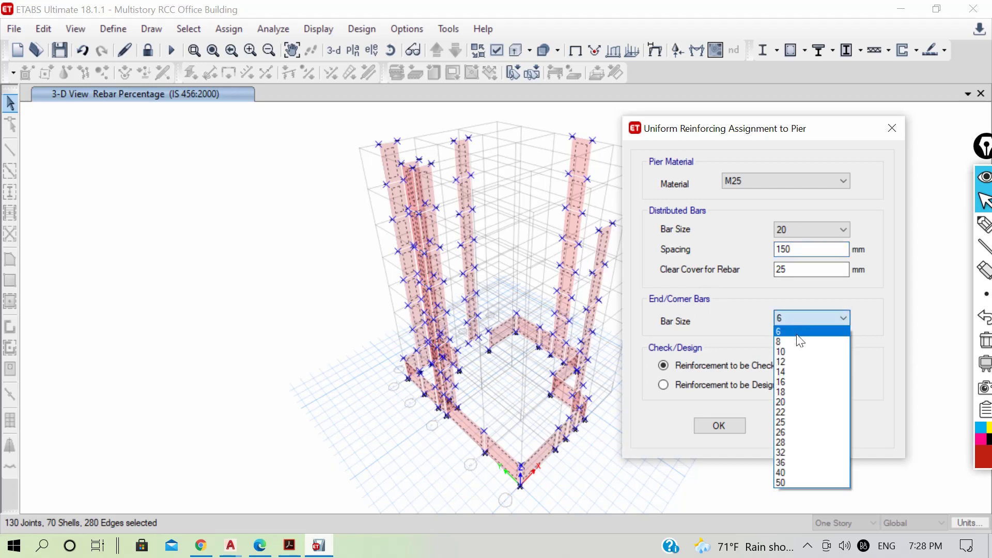
pyautogui.click(795, 402)
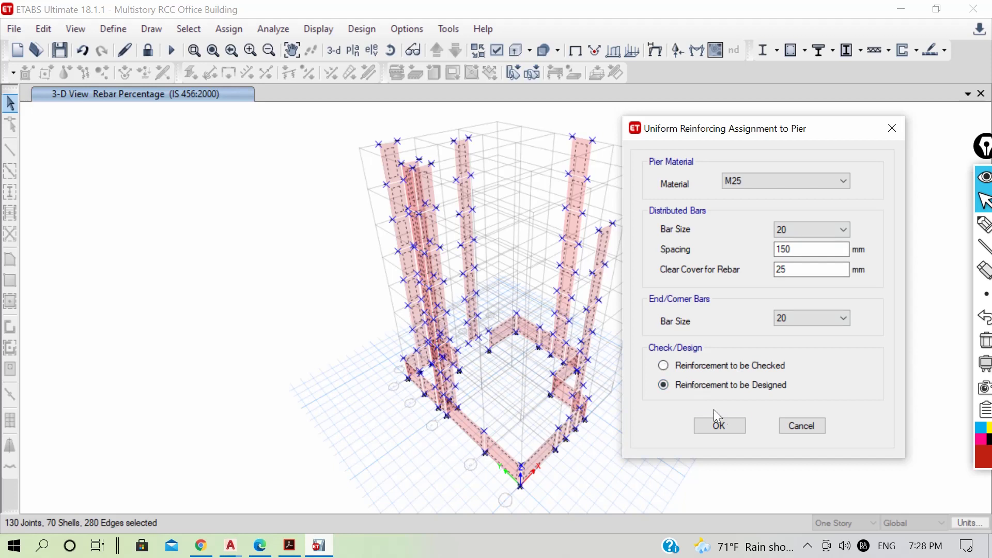
pyautogui.click(718, 422)
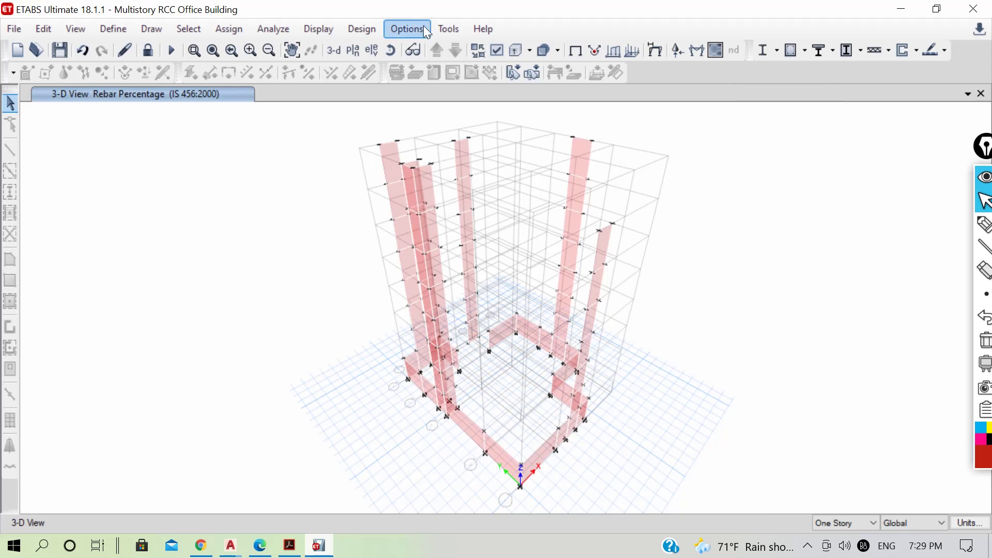
# Step: Set both the rebar material and the rebar shear material to HYSD500 in the shear wall design preferences
pyautogui.click(360, 32)
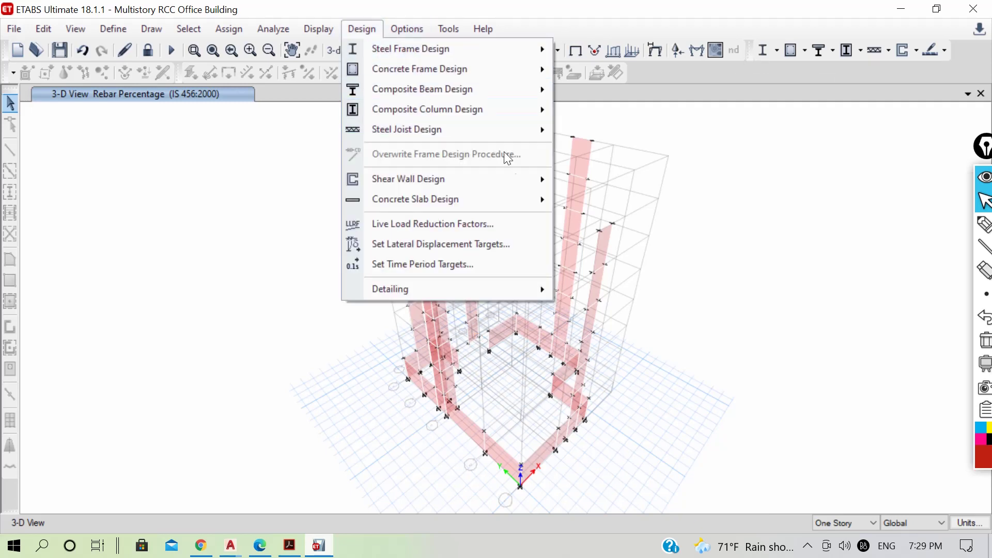
pyautogui.moveTo(516, 181)
pyautogui.click(613, 180)
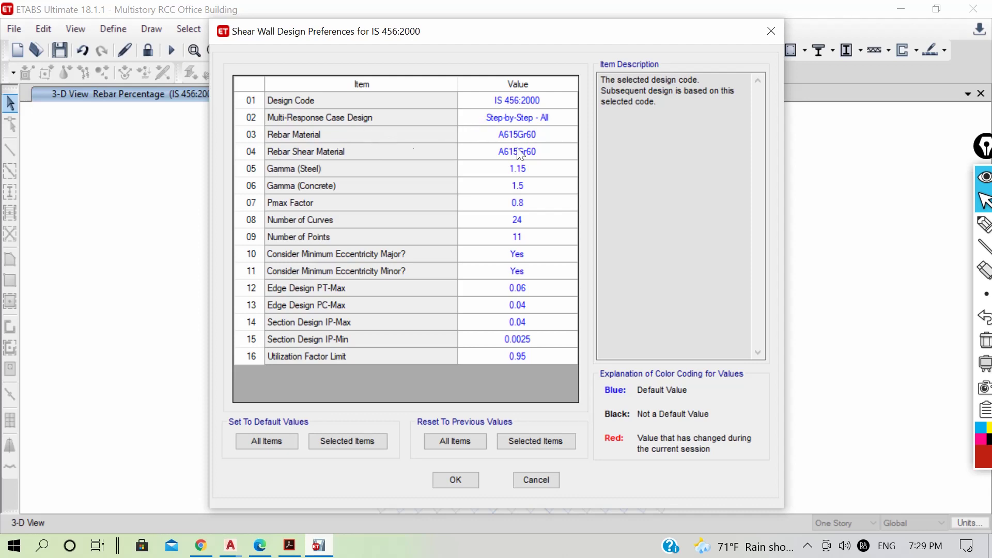
pyautogui.click(548, 135)
pyautogui.click(570, 136)
pyautogui.click(540, 160)
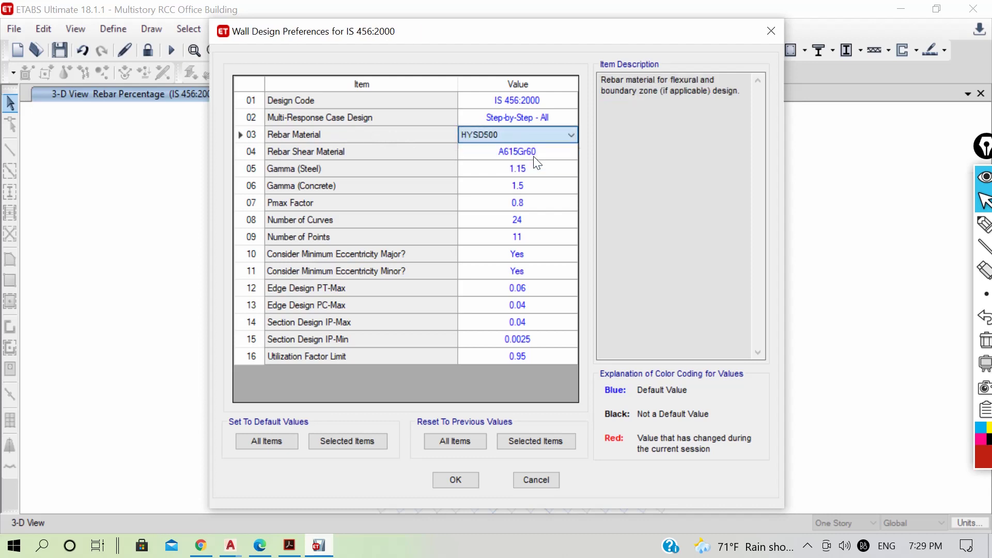
pyautogui.click(562, 148)
pyautogui.click(567, 153)
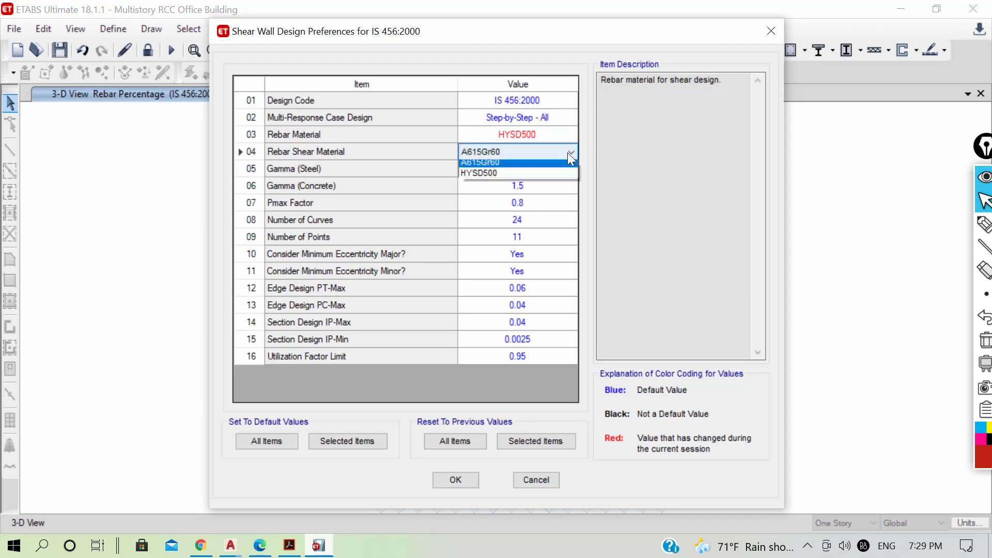
pyautogui.click(510, 172)
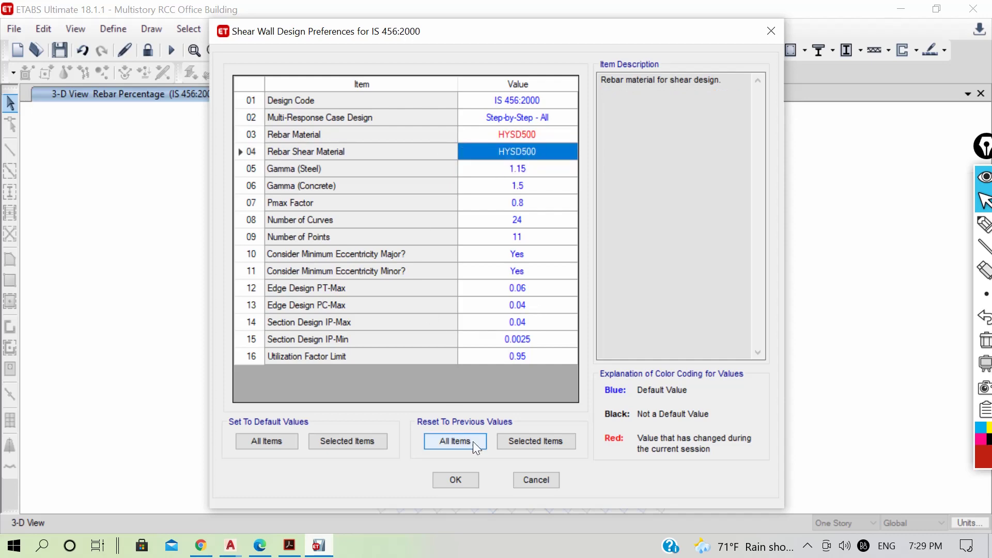
pyautogui.click(454, 480)
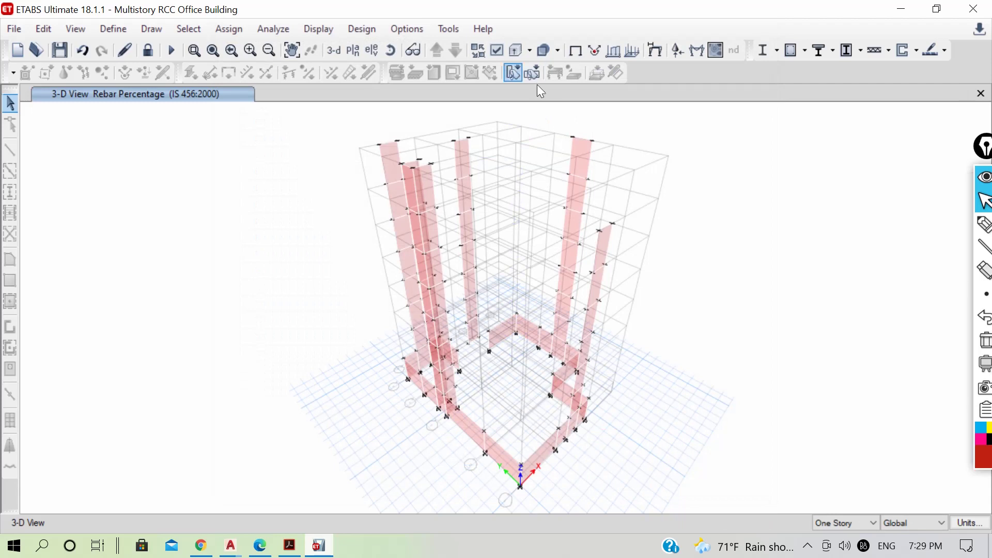
# Step: Add all the listed load combinations, from 1.0DL to DL+L.LL-EQY ULS, to the shear wall design combinations
pyautogui.click(363, 36)
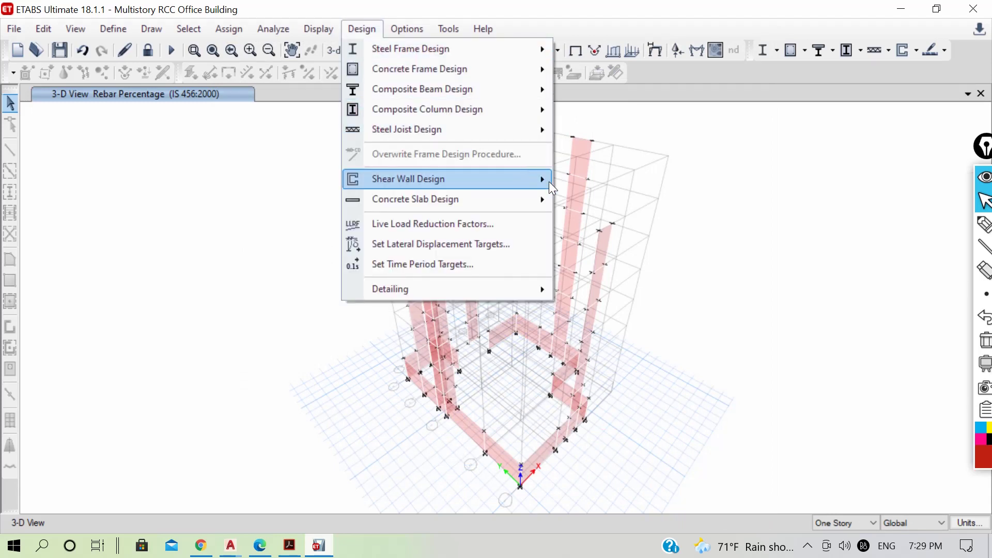
pyautogui.moveTo(549, 181)
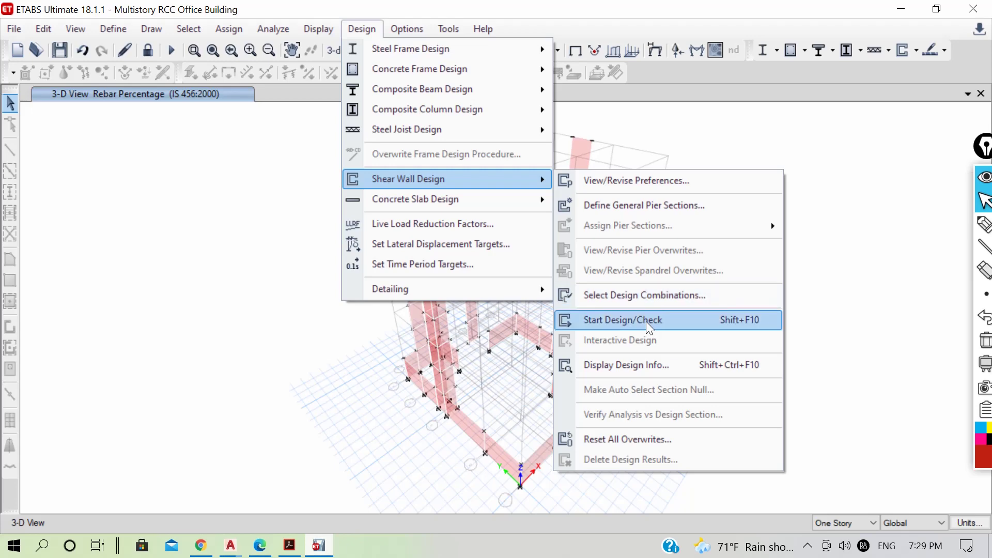
pyautogui.click(644, 298)
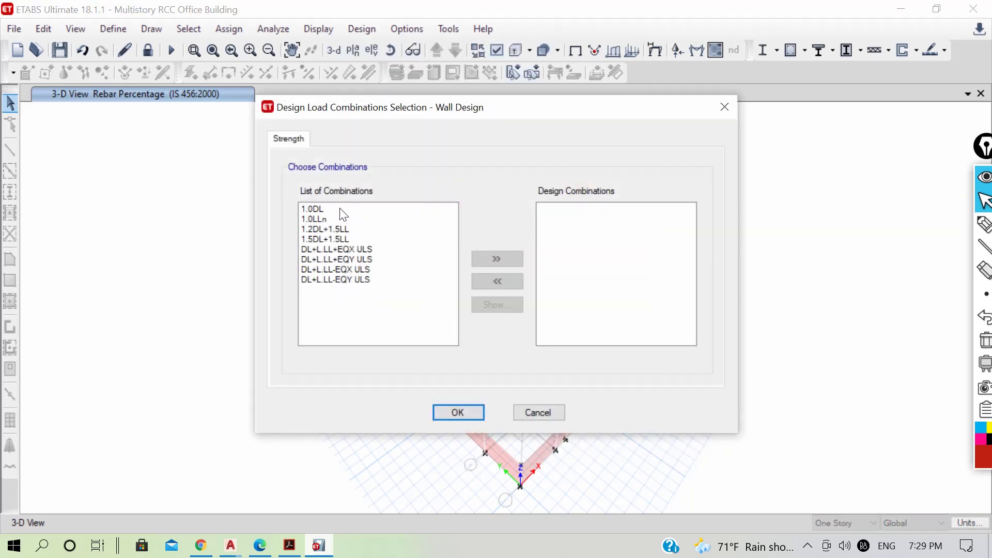
pyautogui.moveTo(324, 209); pyautogui.dragTo(347, 286)
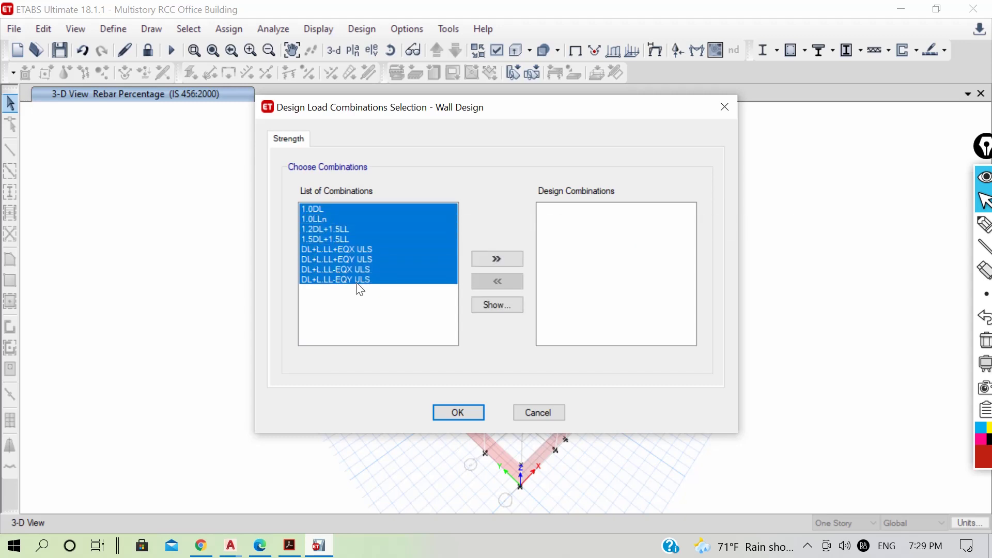
pyautogui.click(495, 261)
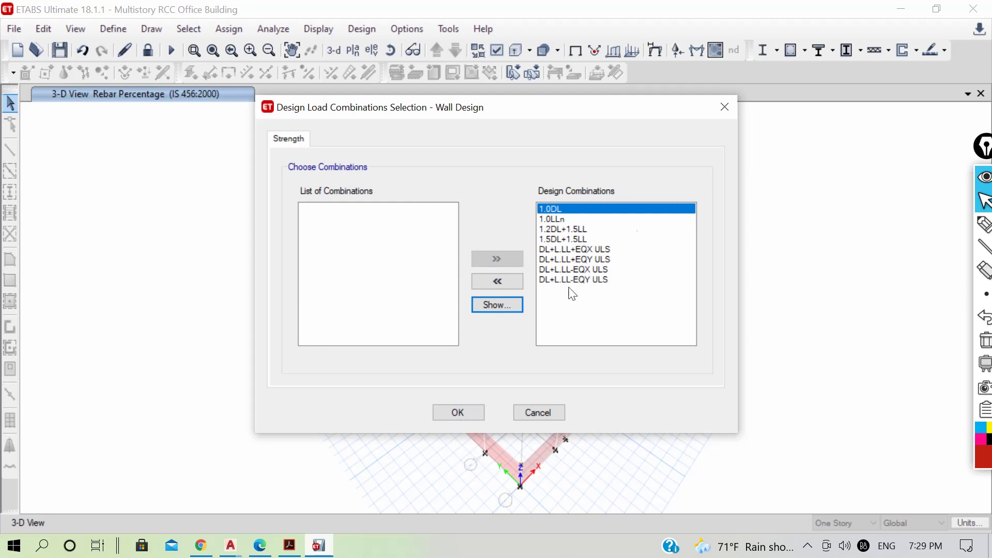
pyautogui.click(475, 409)
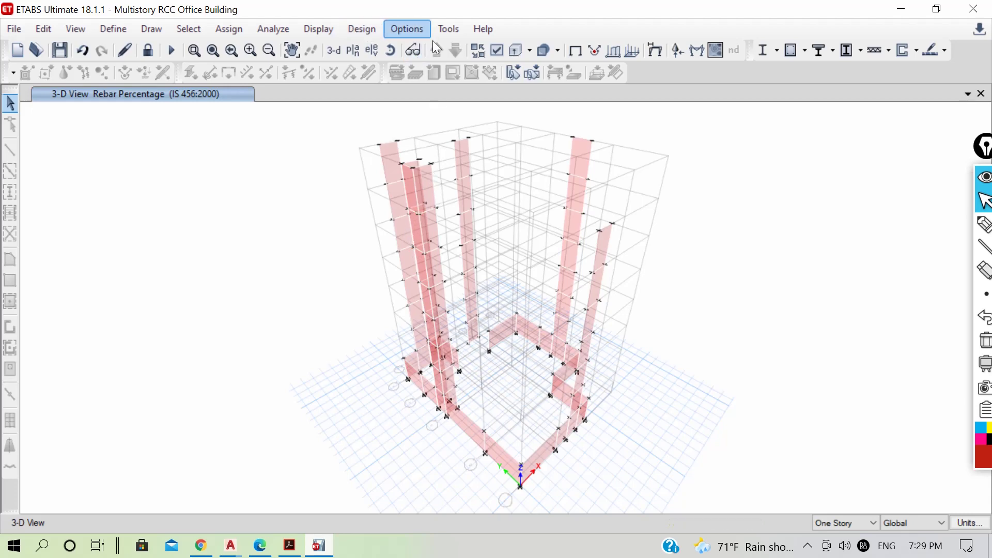
# Step: Run the shear wall design check on the walls
pyautogui.click(358, 22)
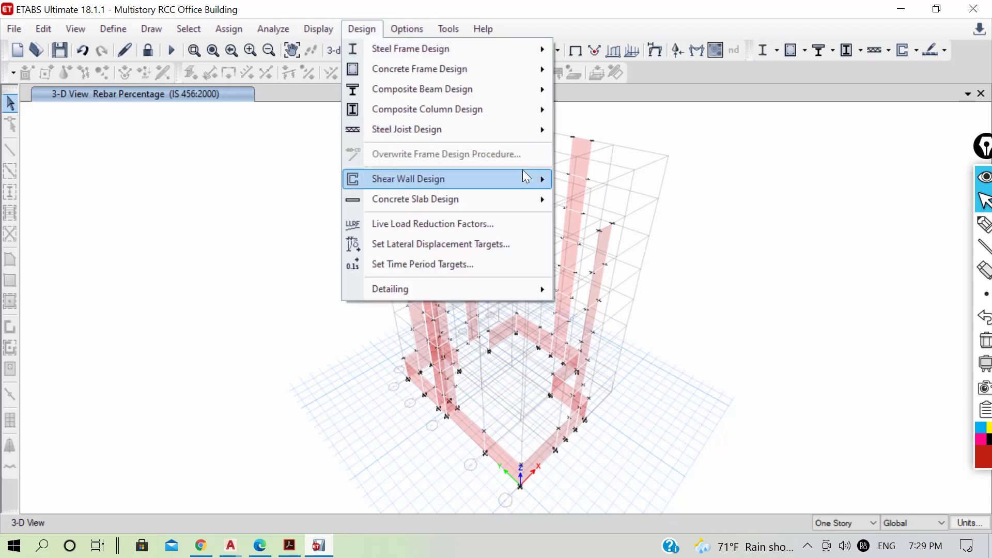
pyautogui.moveTo(524, 182)
pyautogui.click(640, 322)
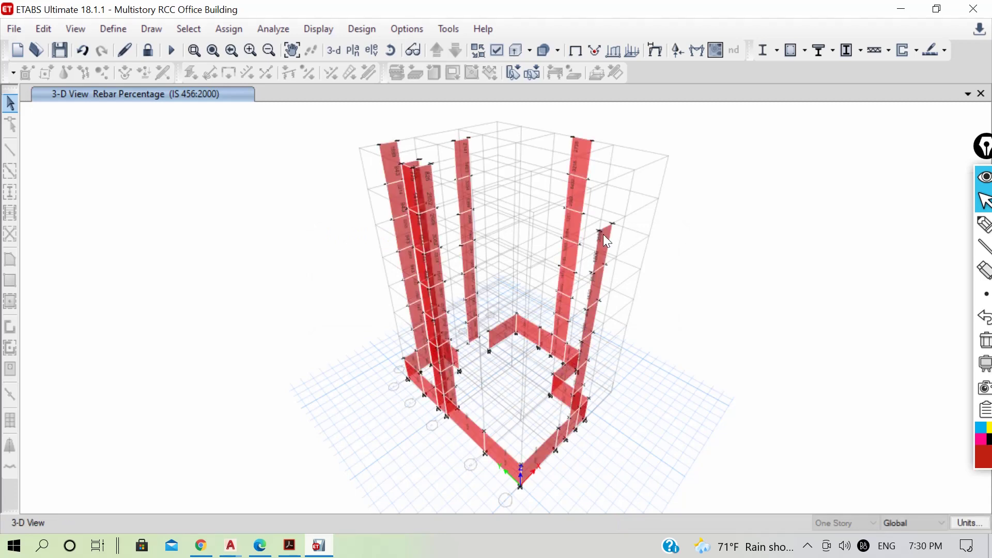
# Step: Examine the pier longitudinal reinforcing areas on the shear walls, storey by storey, in the 3-D view
pyautogui.scroll(5, 596, 178)
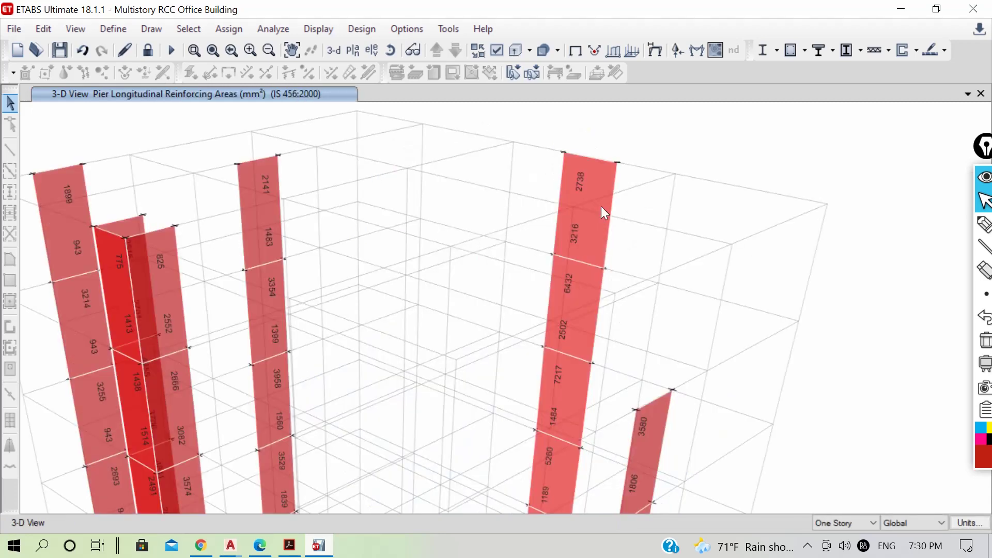
pyautogui.scroll(-5, 643, 178)
pyautogui.scroll(5, 623, 337)
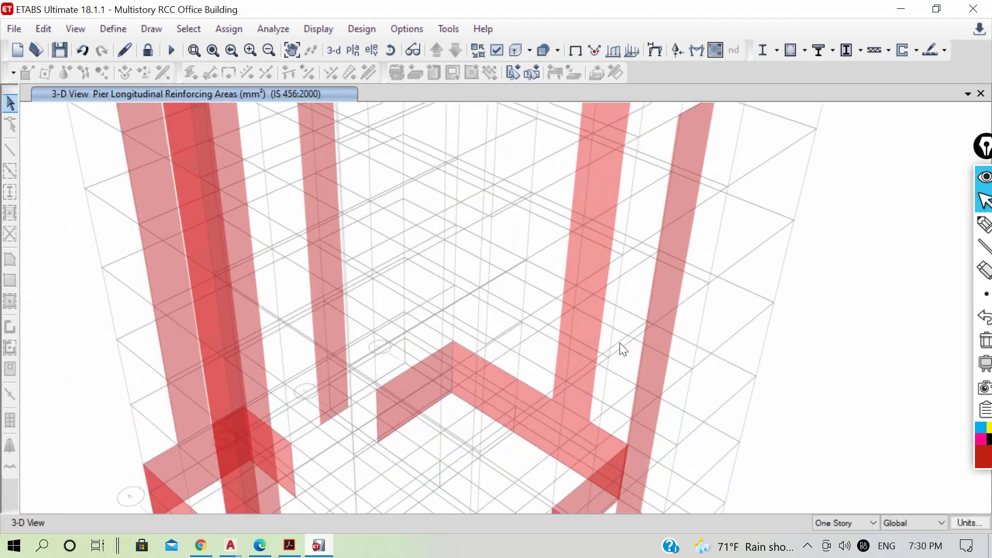
pyautogui.scroll(3, 615, 374)
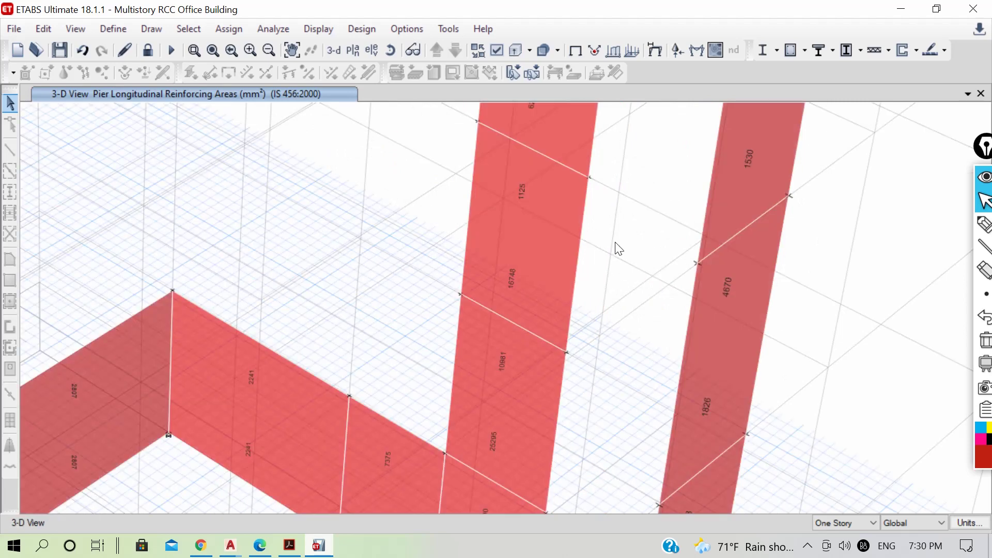
pyautogui.scroll(-5, 454, 395)
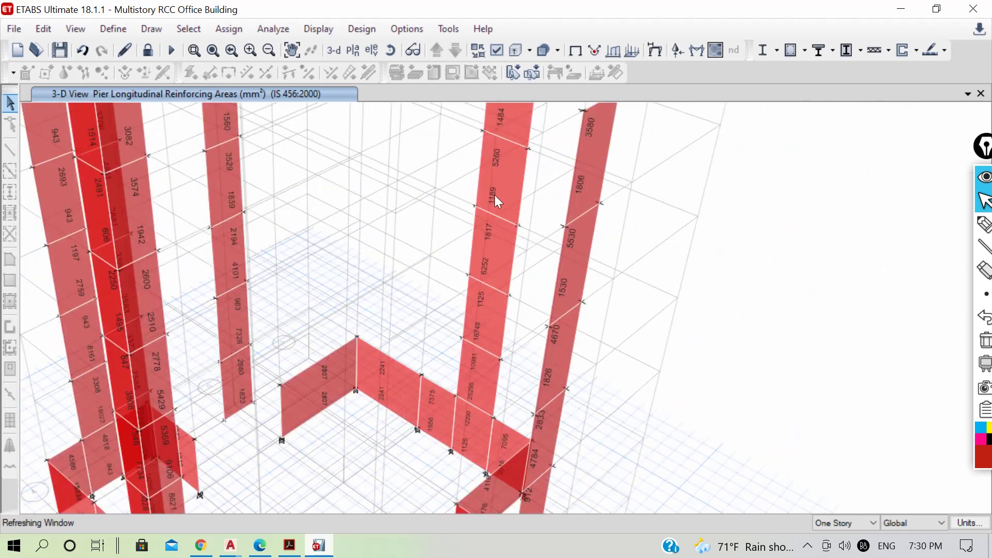
pyautogui.scroll(5, 522, 104)
pyautogui.scroll(-5, 472, 316)
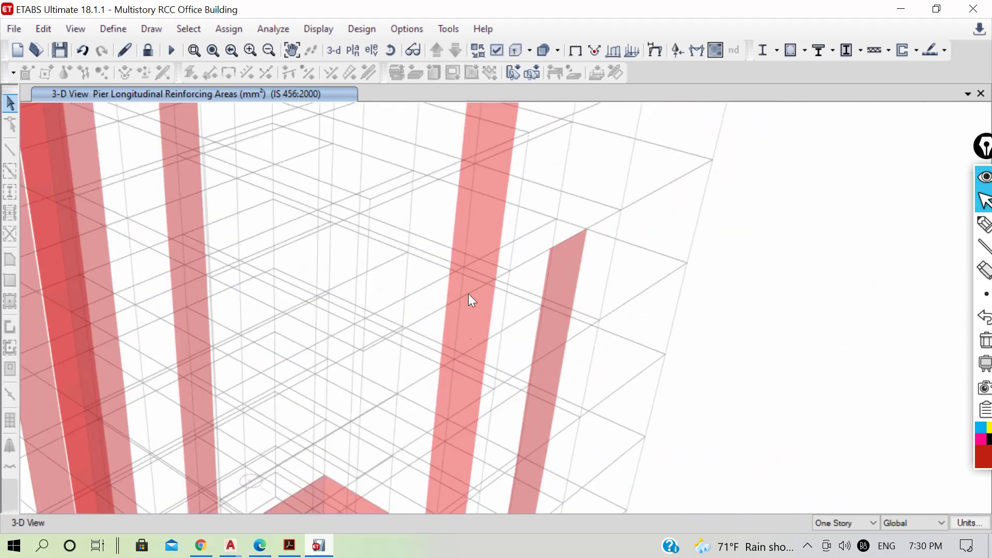
pyautogui.scroll(3, 479, 195)
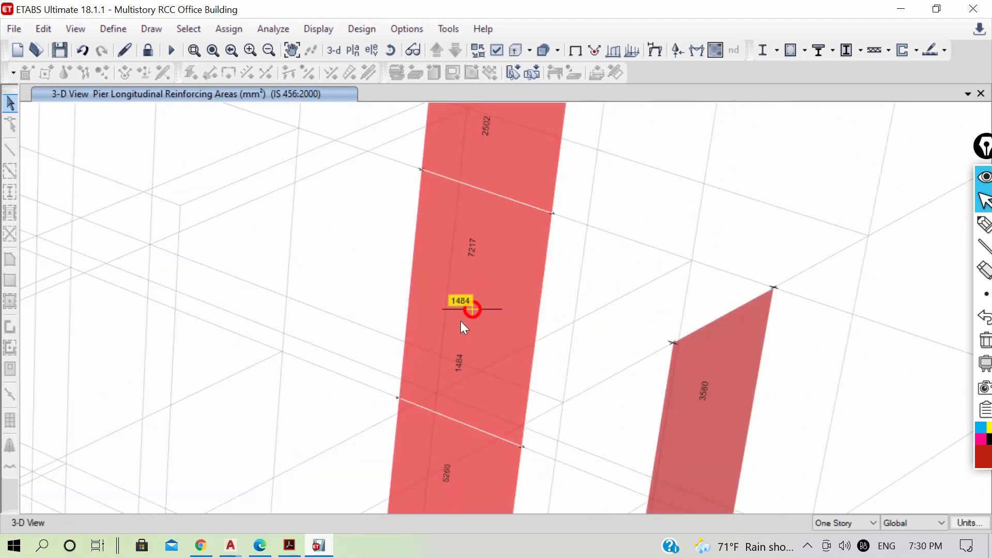
pyautogui.scroll(-3, 451, 338)
pyautogui.scroll(-5, 500, 292)
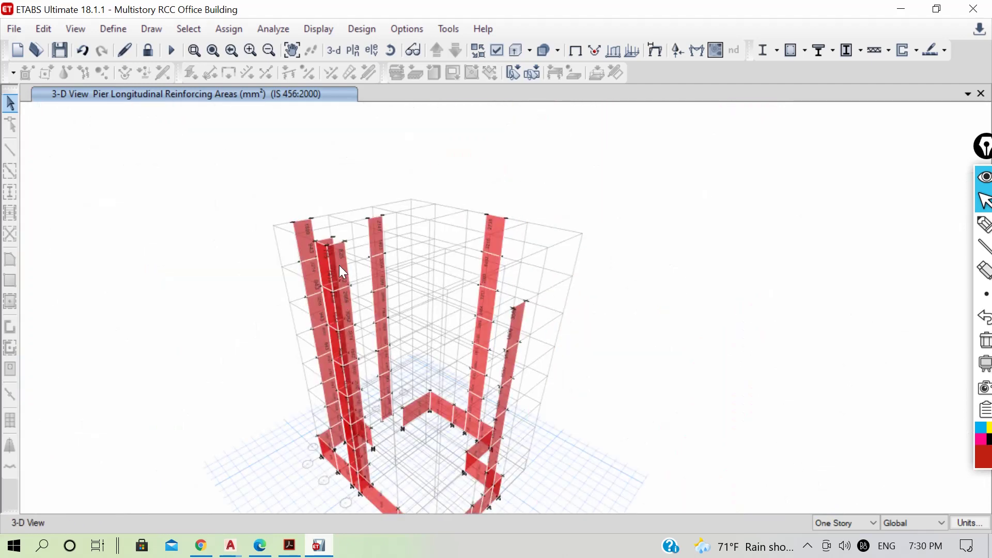
pyautogui.scroll(6, 381, 243)
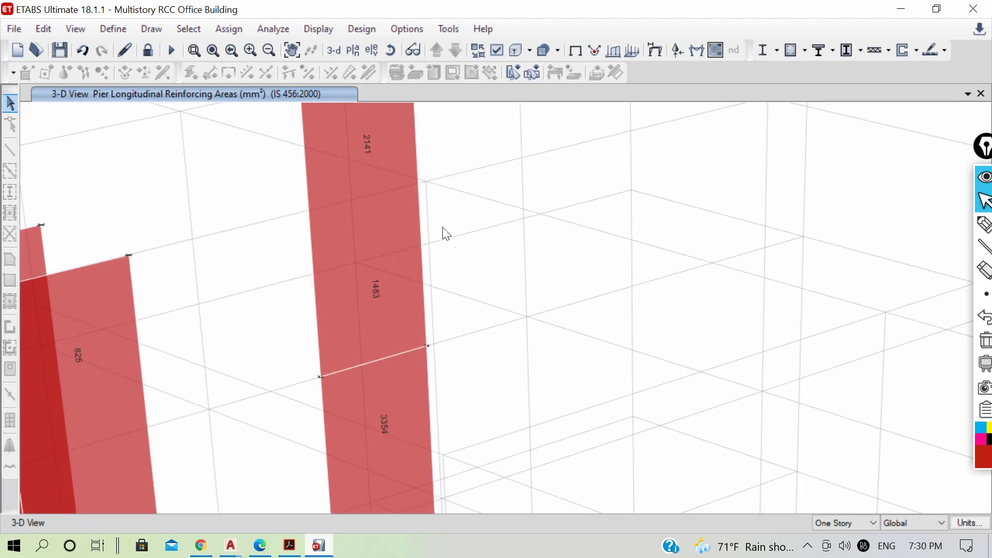
pyautogui.scroll(-3, 441, 231)
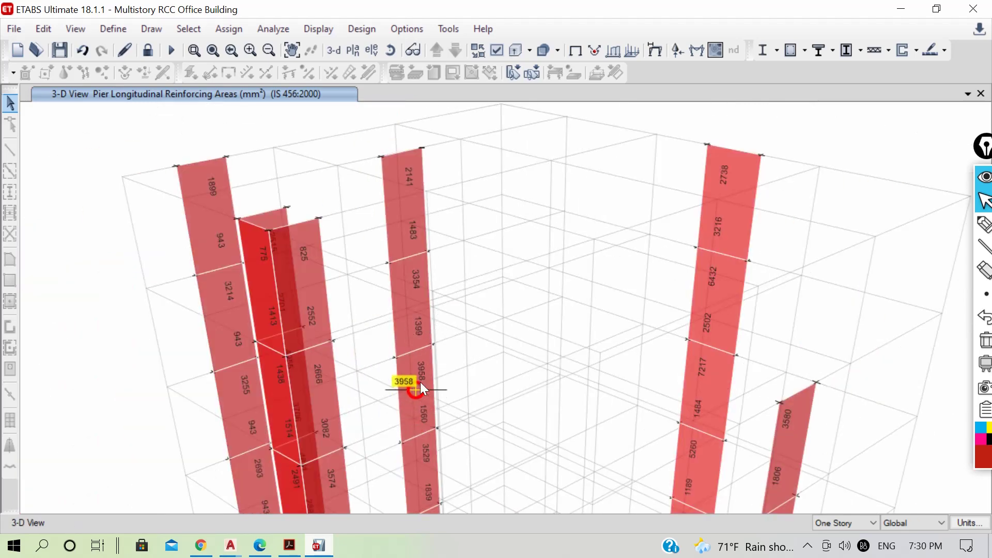
pyautogui.scroll(3, 416, 313)
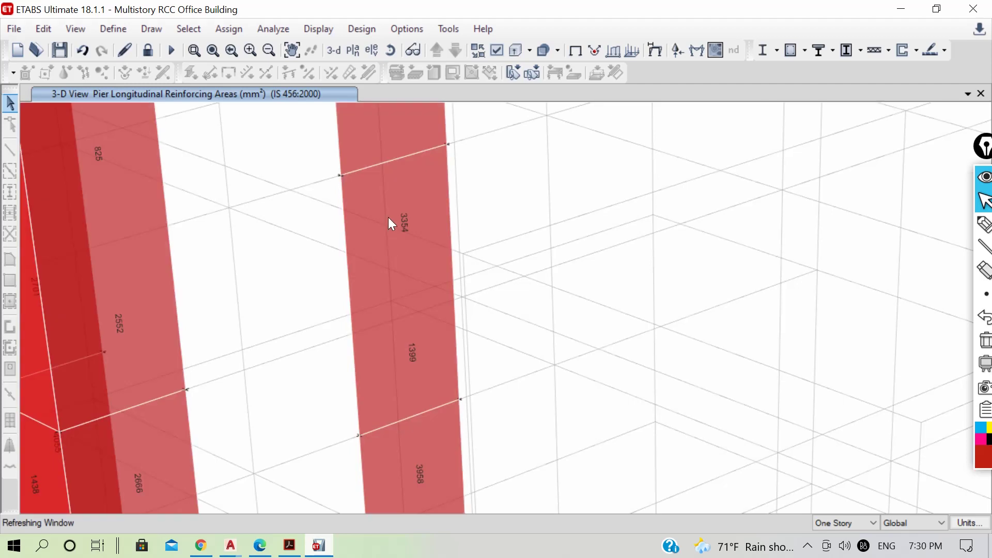
# Step: Open the shear wall design details for pier P1 on storey 6F and review the flexural, shear and boundary element tables
pyautogui.rightClick(402, 270)
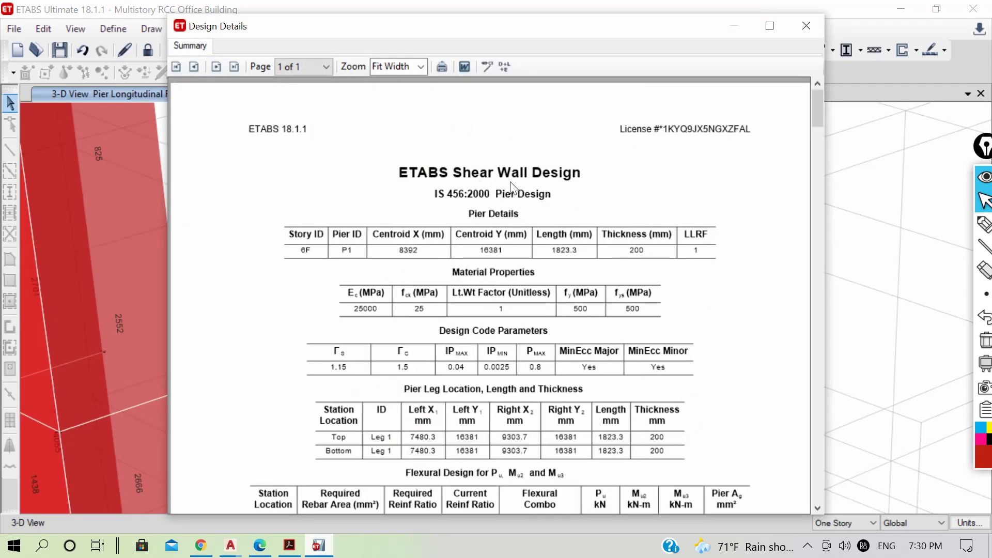
pyautogui.click(770, 26)
pyautogui.scroll(-10, 539, 331)
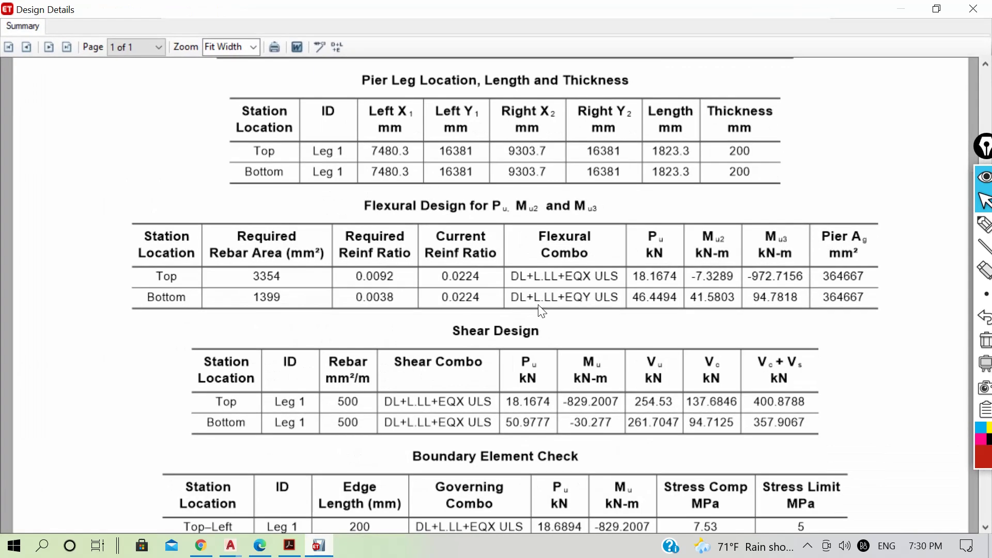
pyautogui.scroll(-3, 491, 328)
pyautogui.scroll(6, 492, 315)
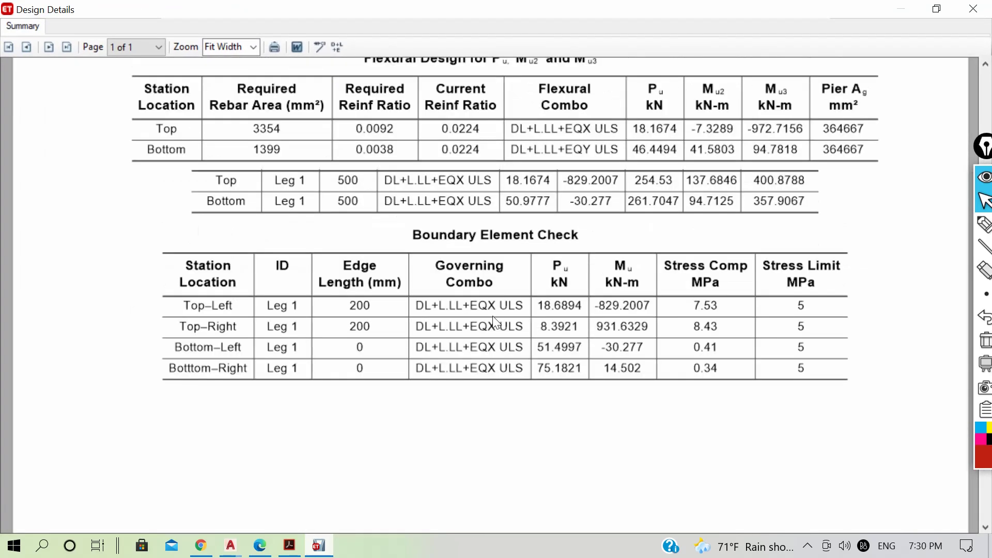
pyautogui.scroll(4, 494, 312)
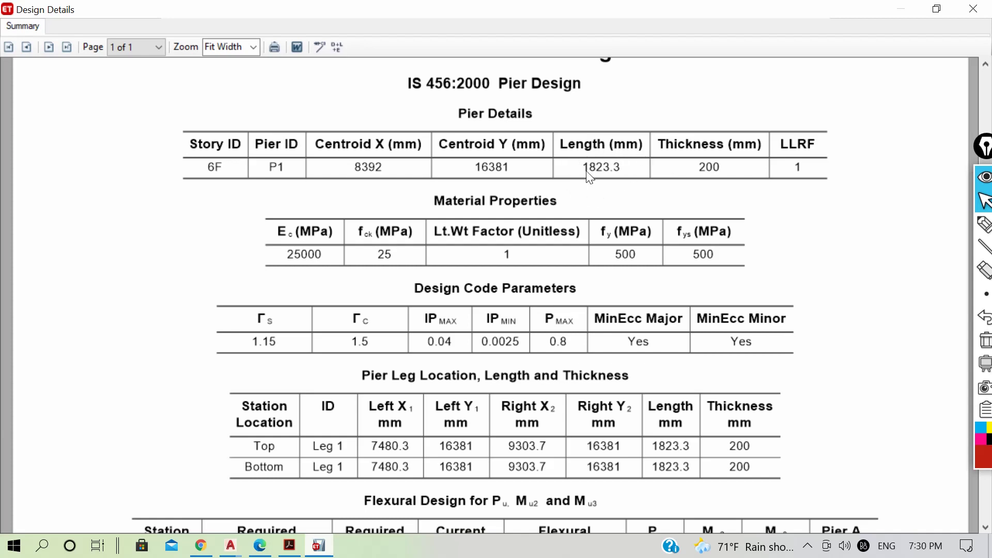
# Step: Circle the pier's length and thickness values in the Pier Details table with the annotation pen
pyautogui.click(983, 226)
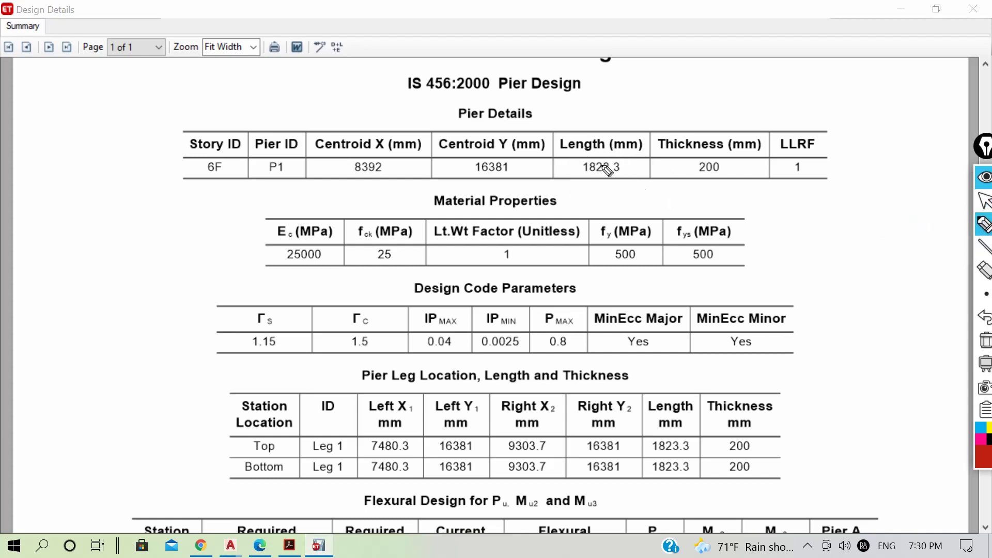
pyautogui.moveTo(639, 165)
pyautogui.mouseDown()
pyautogui.moveTo(580, 189)
pyautogui.moveTo(639, 161)
pyautogui.mouseUp()
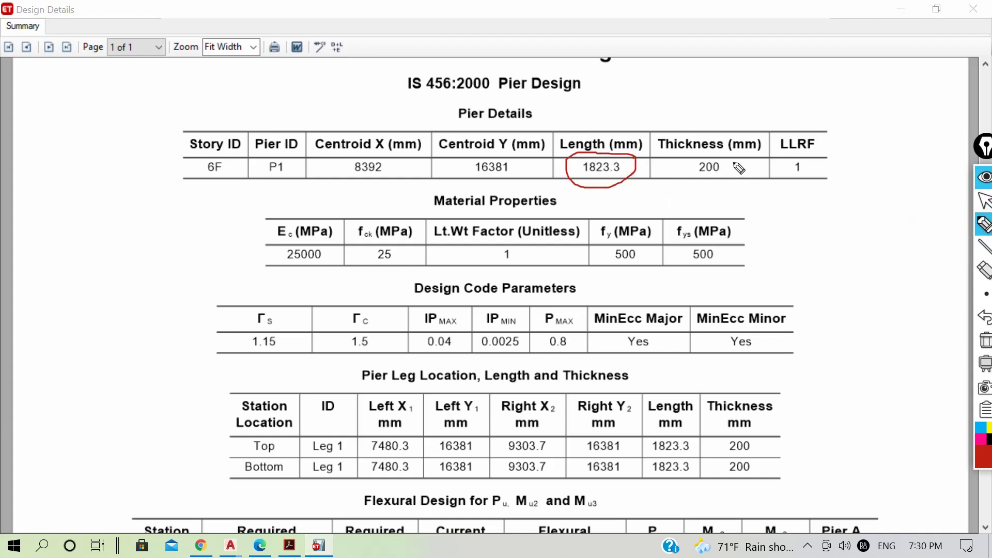
pyautogui.moveTo(735, 162)
pyautogui.mouseDown()
pyautogui.moveTo(704, 151)
pyautogui.moveTo(713, 186)
pyautogui.moveTo(748, 164)
pyautogui.mouseUp()
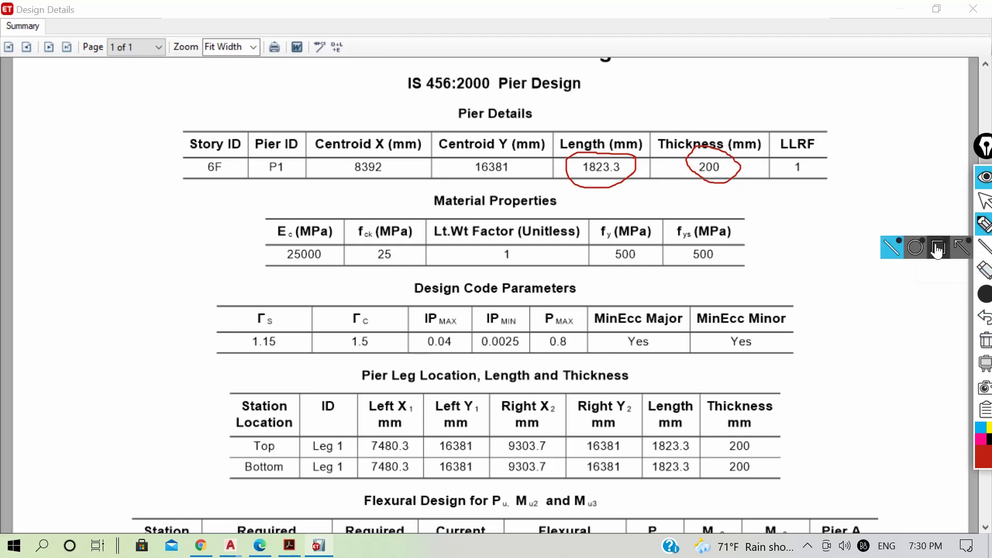
pyautogui.click(985, 203)
pyautogui.scroll(-4, 496, 300)
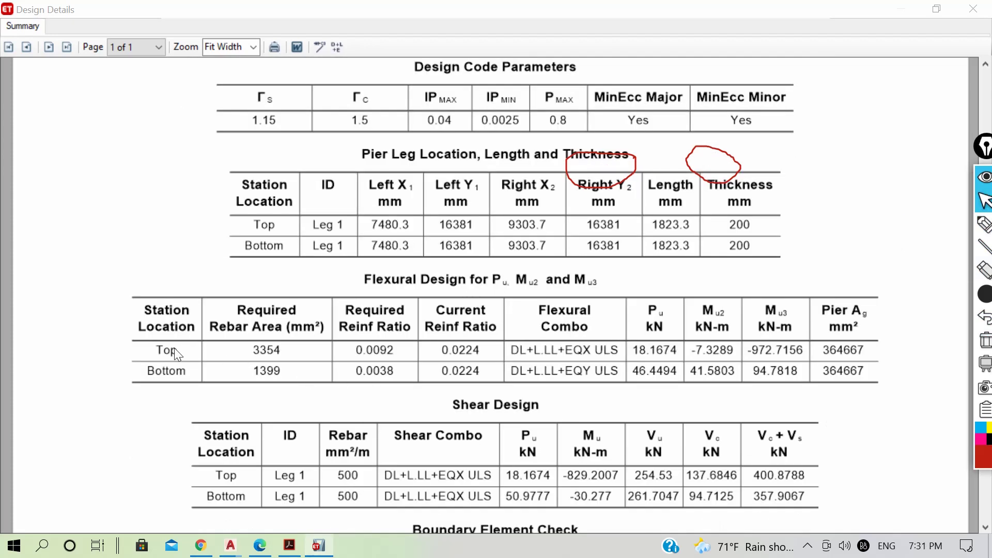
pyautogui.click(984, 224)
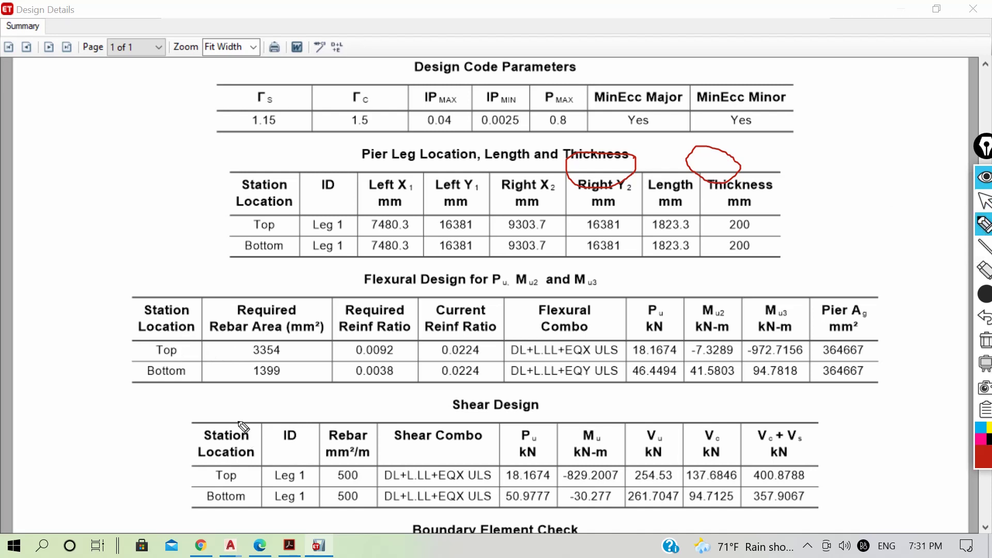
pyautogui.moveTo(287, 344)
pyautogui.mouseDown()
pyautogui.moveTo(255, 337)
pyautogui.moveTo(229, 355)
pyautogui.mouseUp()
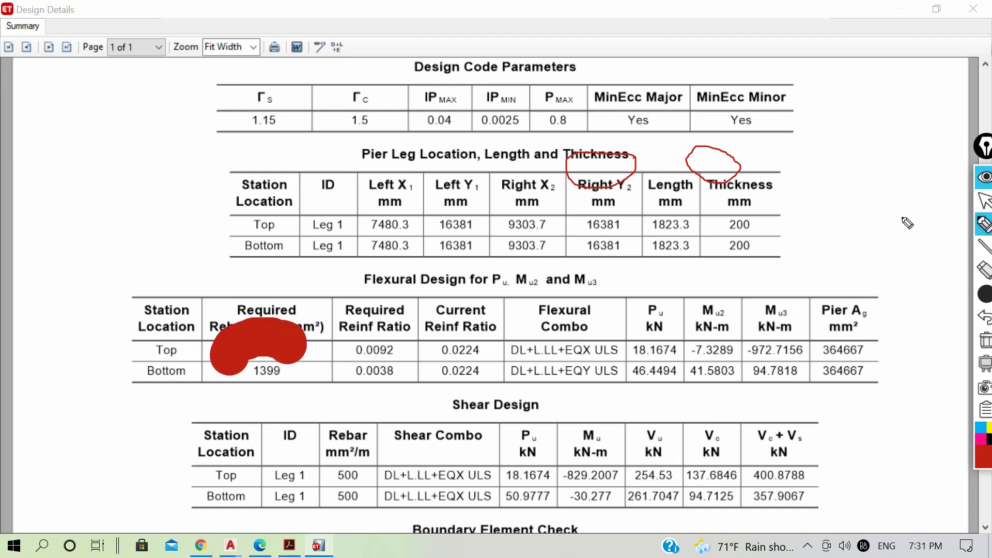
pyautogui.moveTo(981, 227)
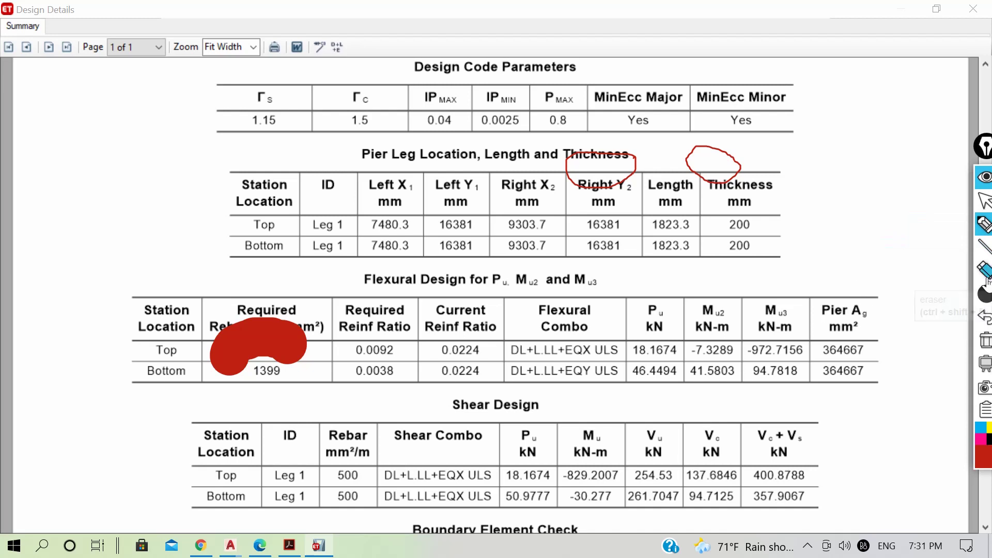
pyautogui.click(985, 340)
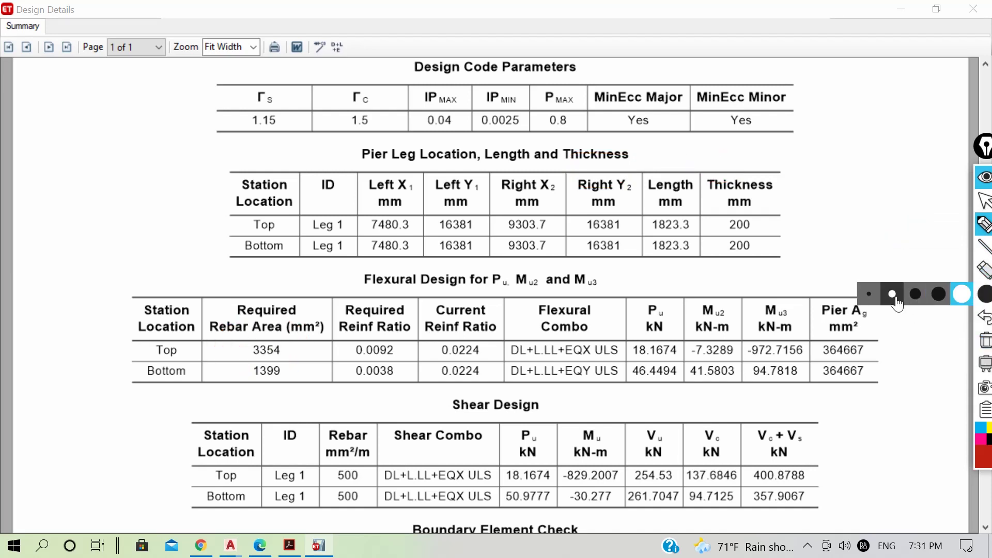
# Step: Circle the top and bottom required rebar areas in the flexural design table with a thinner pen, and clear the annotations
pyautogui.moveTo(983, 229)
pyautogui.click(910, 226)
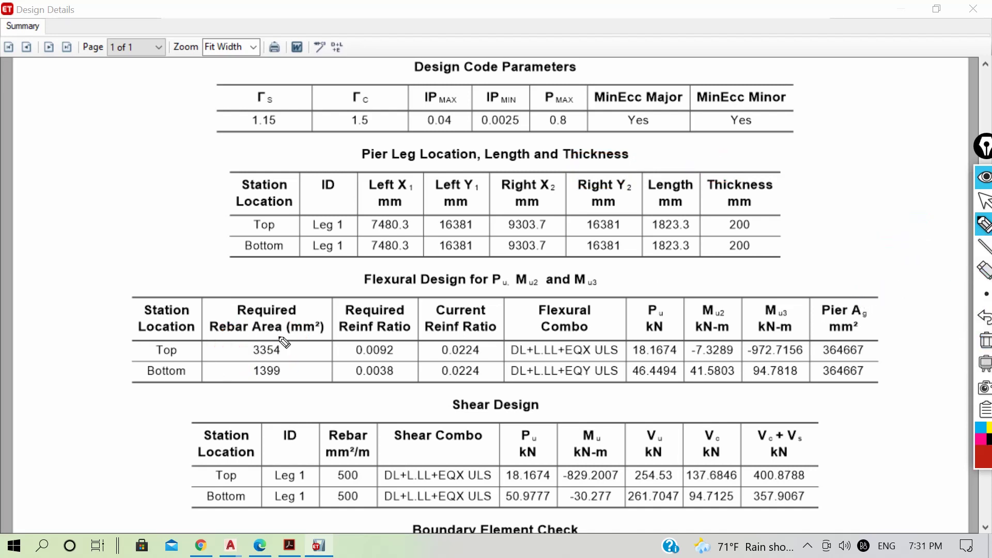
pyautogui.moveTo(299, 330)
pyautogui.mouseDown()
pyautogui.moveTo(279, 326)
pyautogui.moveTo(232, 359)
pyautogui.moveTo(303, 349)
pyautogui.moveTo(298, 333)
pyautogui.mouseUp()
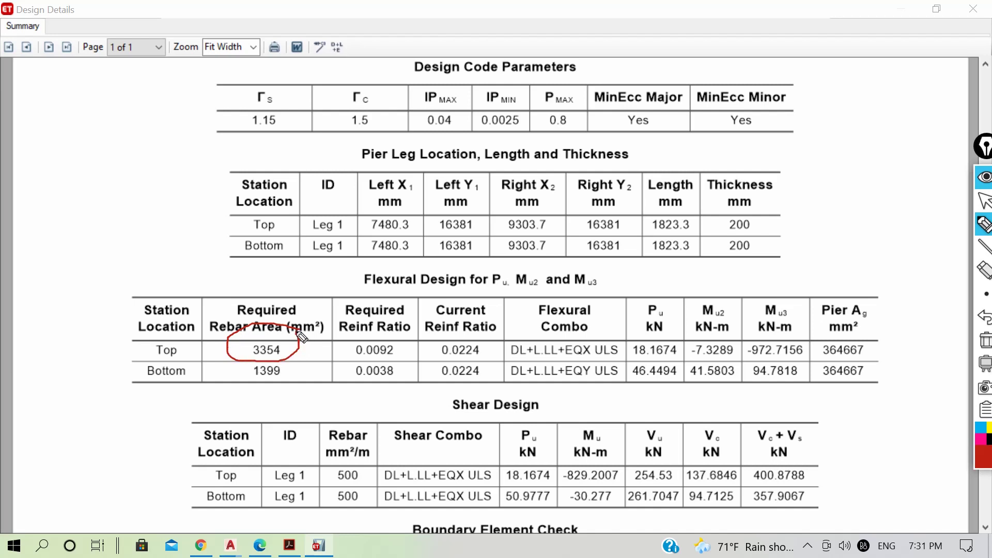
pyautogui.moveTo(296, 369)
pyautogui.mouseDown()
pyautogui.moveTo(249, 368)
pyautogui.moveTo(308, 385)
pyautogui.moveTo(303, 372)
pyautogui.mouseUp()
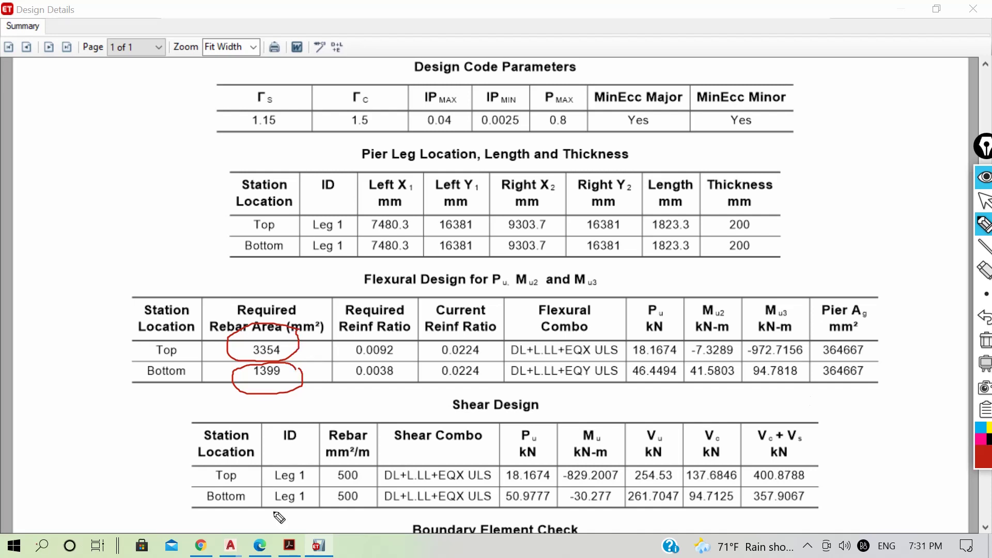
pyautogui.click(984, 204)
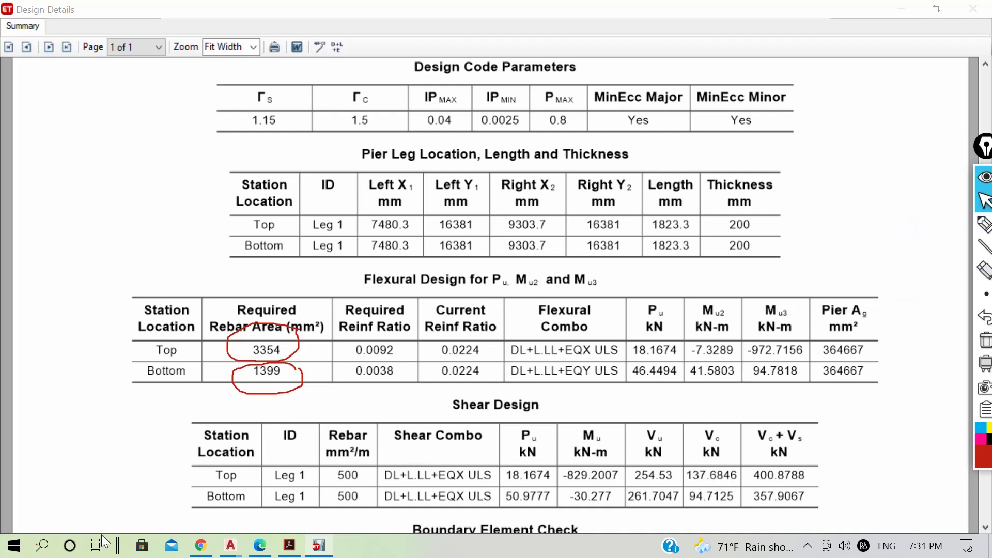
pyautogui.click(41, 545)
pyautogui.click(986, 340)
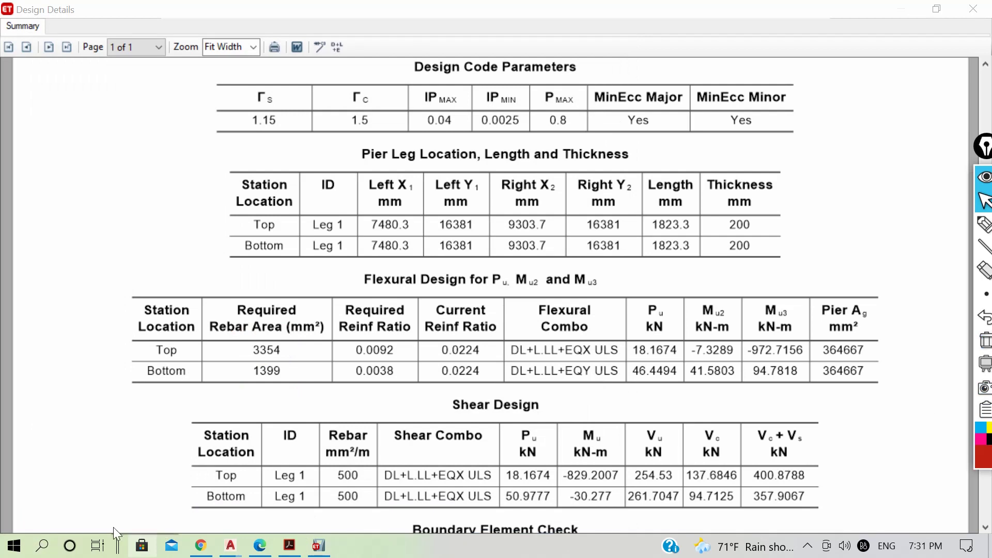
# Step: Find Microsoft Whiteboard through the Windows search and open it on a blank board
pyautogui.click(44, 549)
pyautogui.write('wjh')
pyautogui.press('BackSpace')
pyautogui.press('BackSpace')
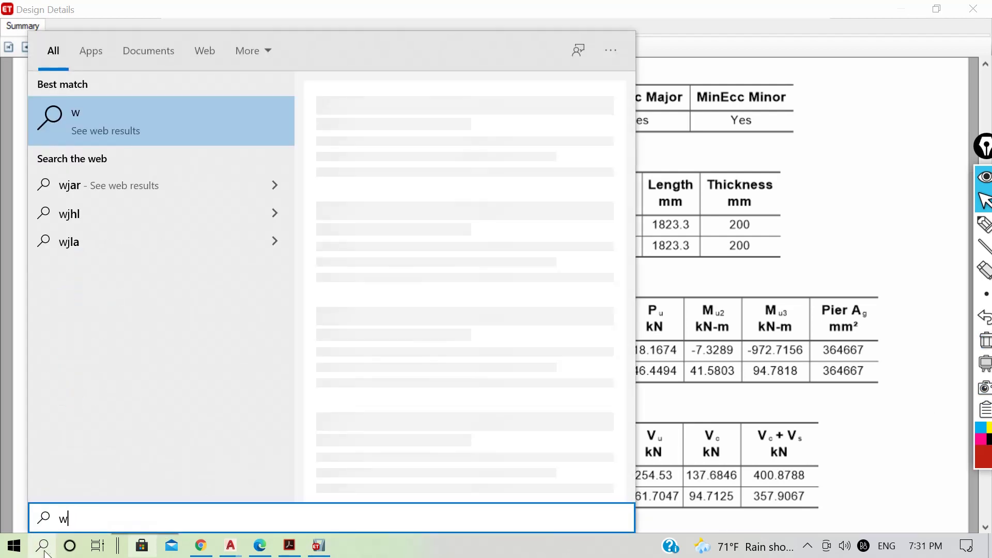
pyautogui.write('hite')
pyautogui.press('Return')
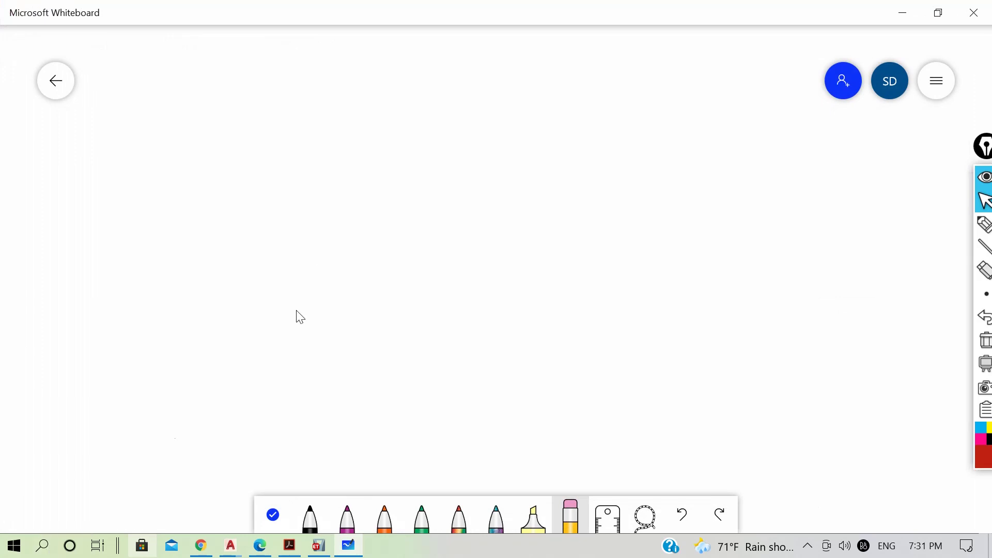
# Step: Recheck pier P1's top required rebar area, handwrite 3354 on the whiteboard in black pen and circle it
pyautogui.click(319, 545)
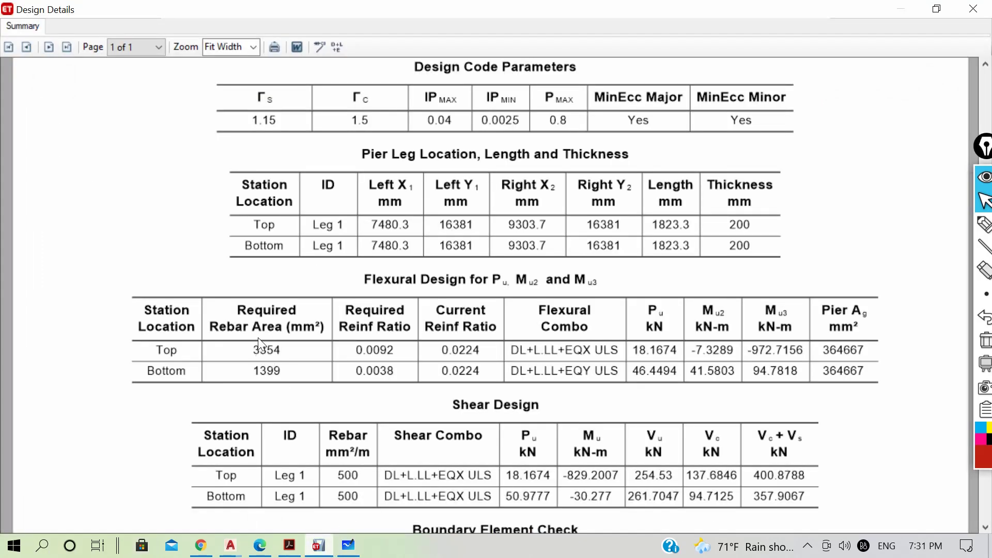
pyautogui.click(350, 549)
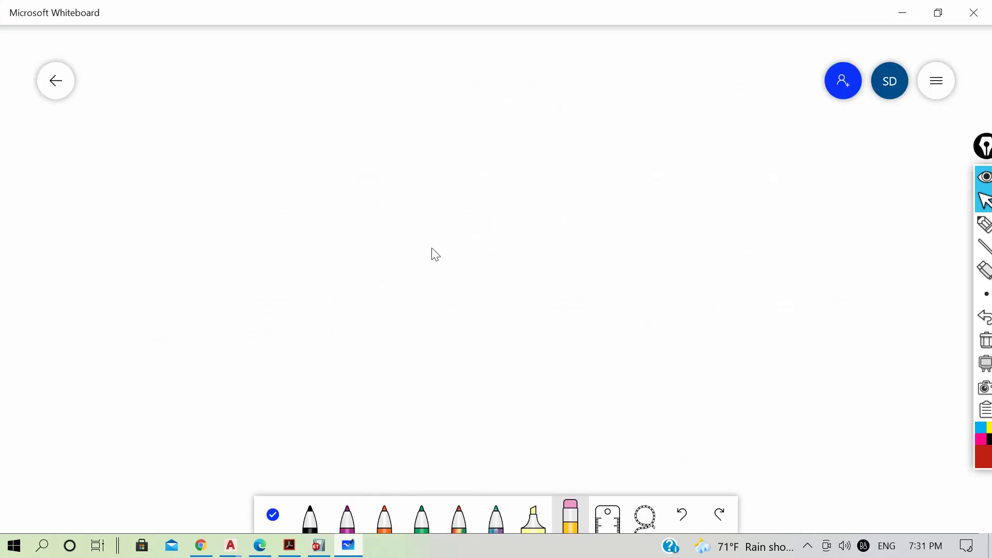
pyautogui.click(304, 529)
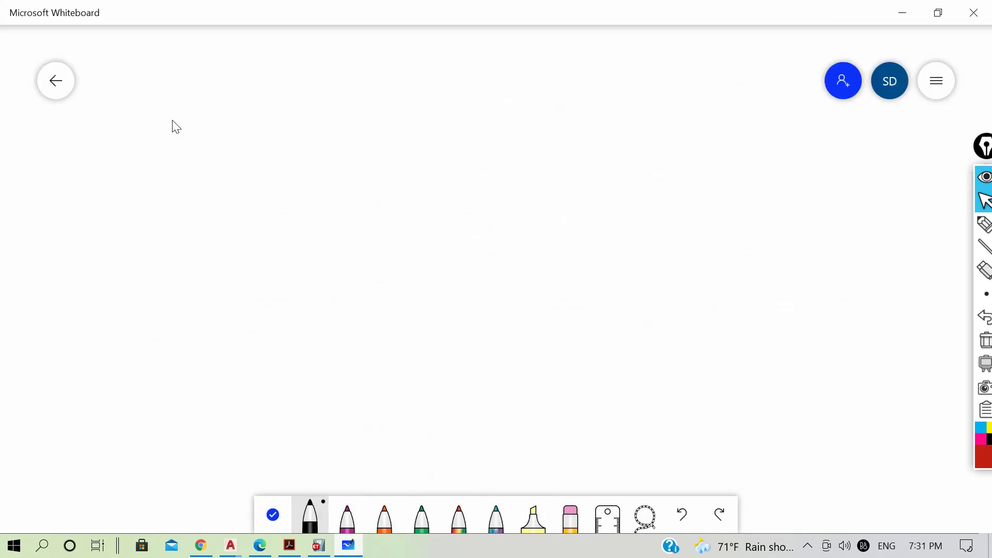
pyautogui.moveTo(166, 106); pyautogui.dragTo(172, 162)
pyautogui.moveTo(211, 103); pyautogui.dragTo(206, 166)
pyautogui.moveTo(247, 108); pyautogui.dragTo(272, 105)
pyautogui.moveTo(247, 109); pyautogui.dragTo(247, 159)
pyautogui.moveTo(280, 107); pyautogui.dragTo(288, 161)
pyautogui.moveTo(177, 182)
pyautogui.mouseDown()
pyautogui.moveTo(299, 159)
pyautogui.moveTo(174, 78)
pyautogui.moveTo(198, 186)
pyautogui.mouseUp()
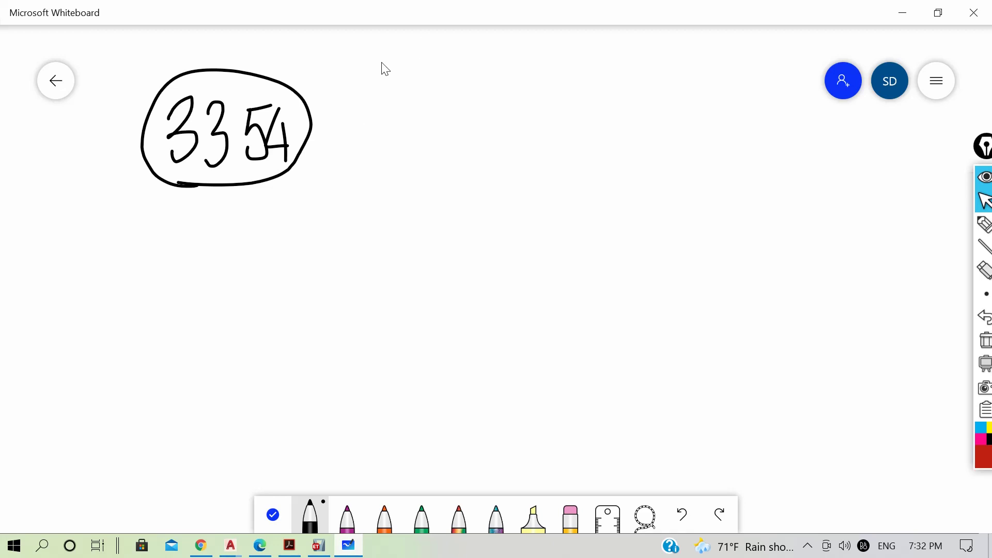
# Step: Draw a tall, narrow shear wall cross-section outline beside the circled 3354 with the black pen
pyautogui.moveTo(379, 71); pyautogui.dragTo(399, 334)
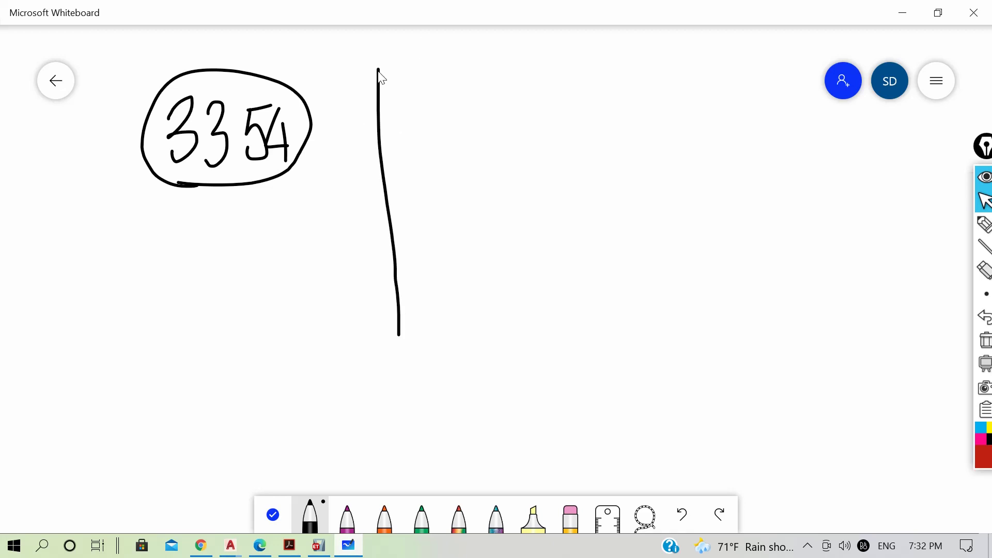
pyautogui.moveTo(379, 71)
pyautogui.mouseDown()
pyautogui.moveTo(446, 70)
pyautogui.moveTo(485, 352)
pyautogui.mouseUp()
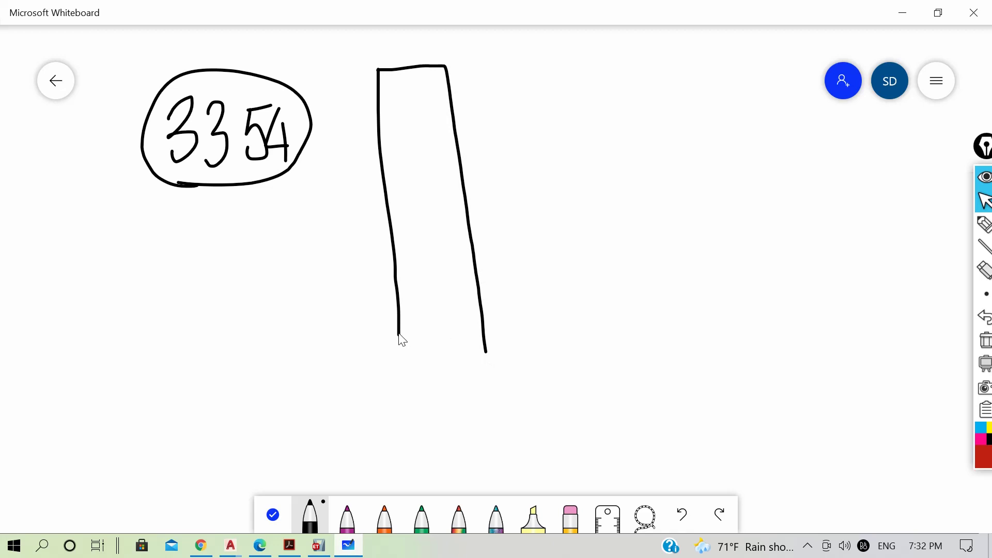
pyautogui.moveTo(398, 335)
pyautogui.mouseDown()
pyautogui.moveTo(439, 365)
pyautogui.moveTo(485, 356)
pyautogui.mouseUp()
# Step: Sketch seven small rebar circles along each long face inside the wall section and draw a tie enclosing them
pyautogui.moveTo(397, 84); pyautogui.dragTo(397, 85)
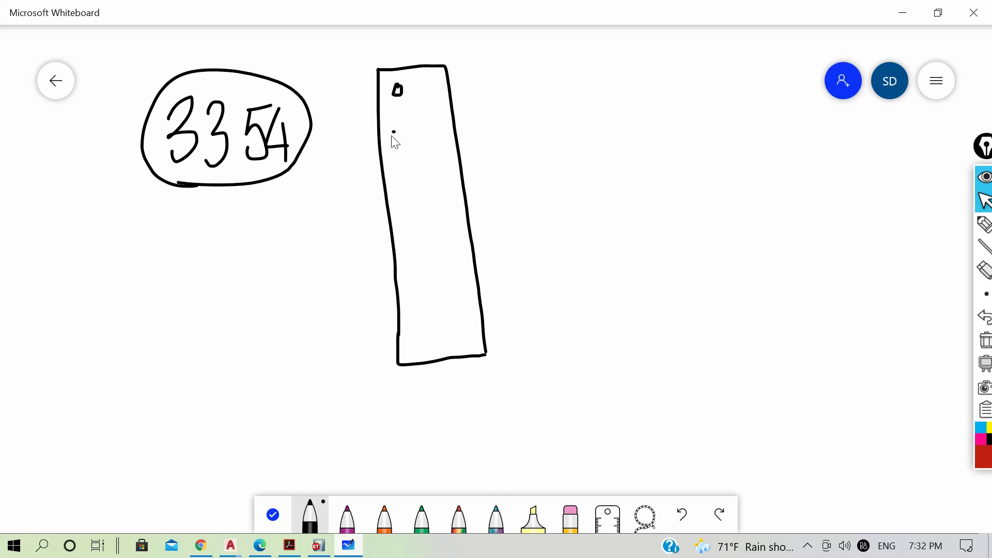
pyautogui.moveTo(393, 136); pyautogui.dragTo(394, 141)
pyautogui.moveTo(399, 179)
pyautogui.mouseDown()
pyautogui.moveTo(401, 192)
pyautogui.moveTo(399, 181)
pyautogui.mouseUp()
pyautogui.moveTo(412, 233)
pyautogui.mouseDown()
pyautogui.moveTo(404, 241)
pyautogui.moveTo(411, 234)
pyautogui.mouseUp()
pyautogui.moveTo(412, 276)
pyautogui.mouseDown()
pyautogui.moveTo(408, 315)
pyautogui.moveTo(415, 311)
pyautogui.mouseUp()
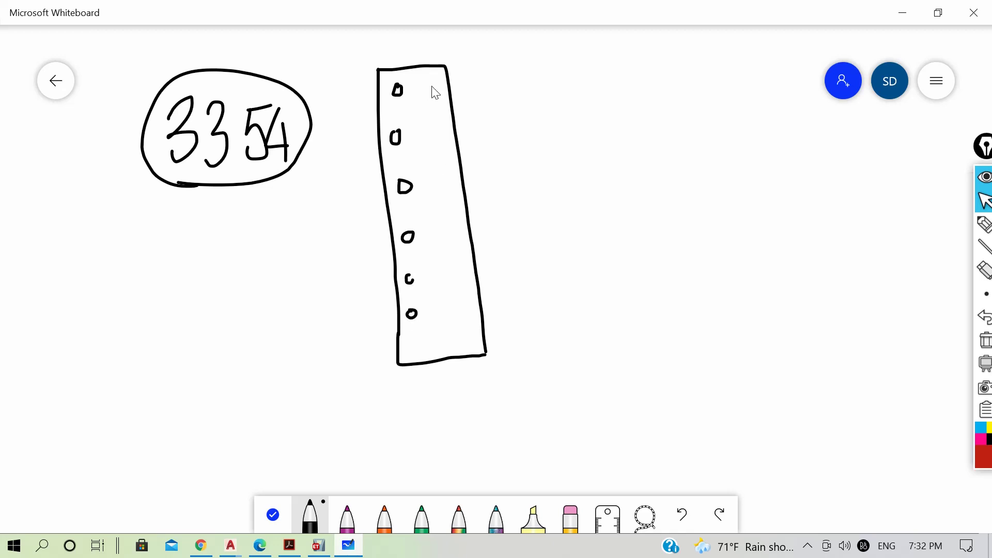
pyautogui.moveTo(435, 85); pyautogui.dragTo(431, 86)
pyautogui.moveTo(443, 132)
pyautogui.mouseDown()
pyautogui.moveTo(439, 141)
pyautogui.moveTo(443, 133)
pyautogui.mouseUp()
pyautogui.moveTo(440, 177); pyautogui.dragTo(442, 176)
pyautogui.moveTo(450, 227); pyautogui.dragTo(457, 228)
pyautogui.moveTo(461, 270)
pyautogui.mouseDown()
pyautogui.moveTo(454, 279)
pyautogui.moveTo(460, 270)
pyautogui.mouseUp()
pyautogui.moveTo(465, 309); pyautogui.dragTo(464, 306)
pyautogui.moveTo(415, 341)
pyautogui.mouseDown()
pyautogui.moveTo(408, 348)
pyautogui.moveTo(465, 337)
pyautogui.mouseUp()
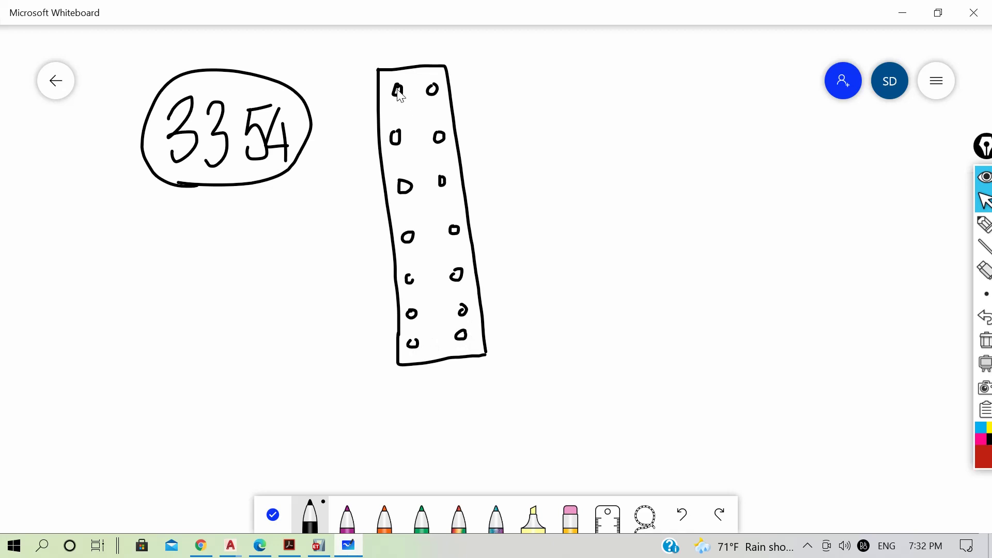
pyautogui.moveTo(387, 82)
pyautogui.mouseDown()
pyautogui.moveTo(432, 81)
pyautogui.moveTo(439, 106)
pyautogui.moveTo(461, 352)
pyautogui.moveTo(414, 356)
pyautogui.moveTo(387, 124)
pyautogui.moveTo(388, 85)
pyautogui.moveTo(398, 87)
pyautogui.mouseUp()
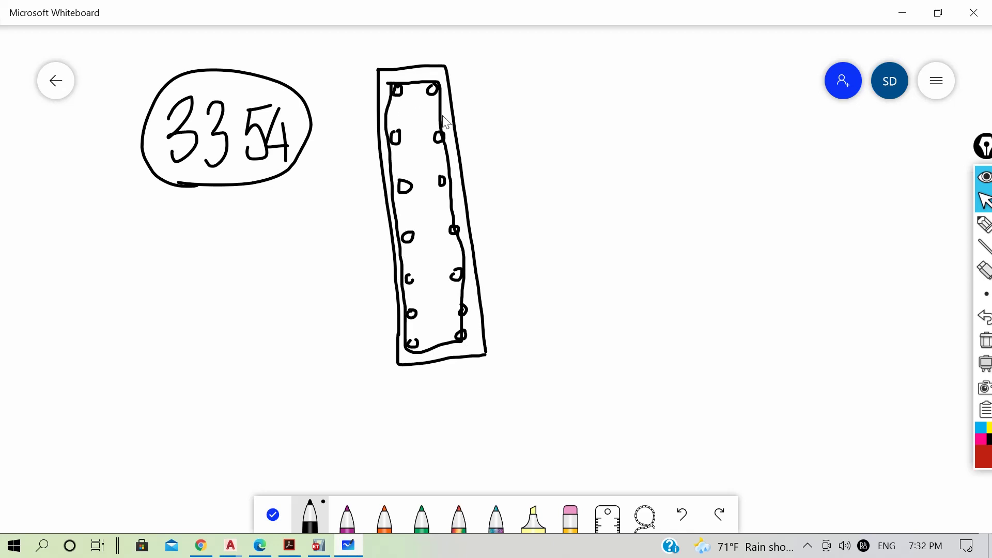
# Step: Ring 3354 again, then tick both faces of the section and write 3354/2 = 1677 beside it
pyautogui.moveTo(280, 48)
pyautogui.mouseDown()
pyautogui.moveTo(131, 148)
pyautogui.moveTo(323, 78)
pyautogui.moveTo(286, 32)
pyautogui.mouseUp()
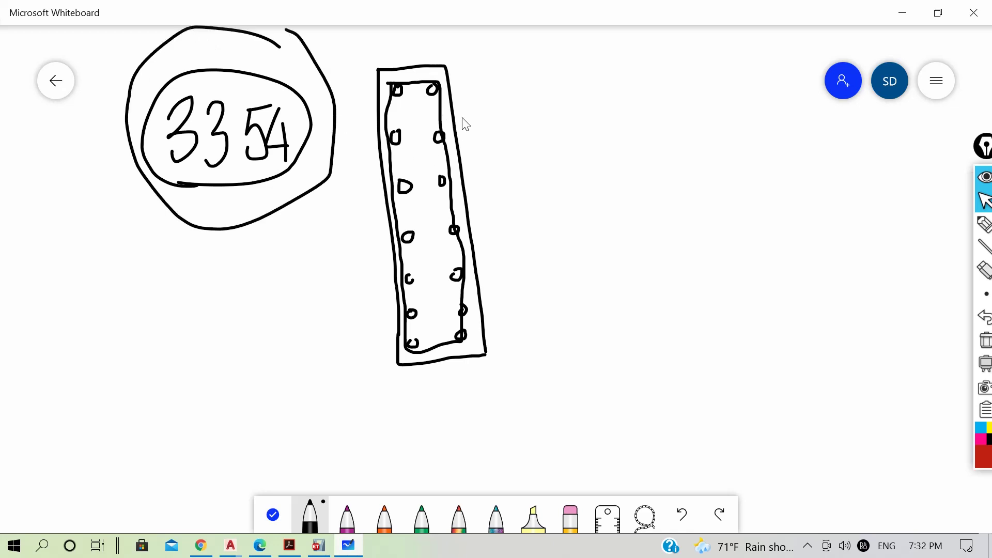
pyautogui.moveTo(362, 69)
pyautogui.mouseDown()
pyautogui.moveTo(368, 85)
pyautogui.moveTo(408, 63)
pyautogui.moveTo(430, 95)
pyautogui.moveTo(478, 46)
pyautogui.moveTo(509, 82)
pyautogui.moveTo(495, 124)
pyautogui.mouseUp()
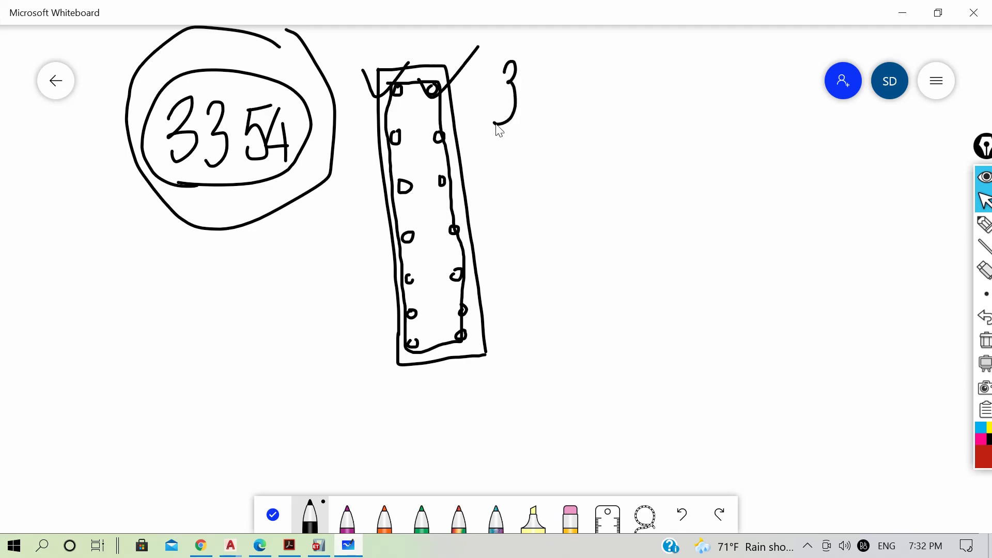
pyautogui.moveTo(524, 73)
pyautogui.mouseDown()
pyautogui.moveTo(535, 99)
pyautogui.moveTo(523, 107)
pyautogui.mouseUp()
pyautogui.moveTo(567, 65)
pyautogui.mouseDown()
pyautogui.moveTo(552, 108)
pyautogui.moveTo(579, 89)
pyautogui.moveTo(576, 109)
pyautogui.mouseUp()
pyautogui.moveTo(511, 133)
pyautogui.mouseDown()
pyautogui.moveTo(566, 117)
pyautogui.moveTo(558, 133)
pyautogui.moveTo(579, 140)
pyautogui.moveTo(599, 108)
pyautogui.moveTo(607, 115)
pyautogui.mouseUp()
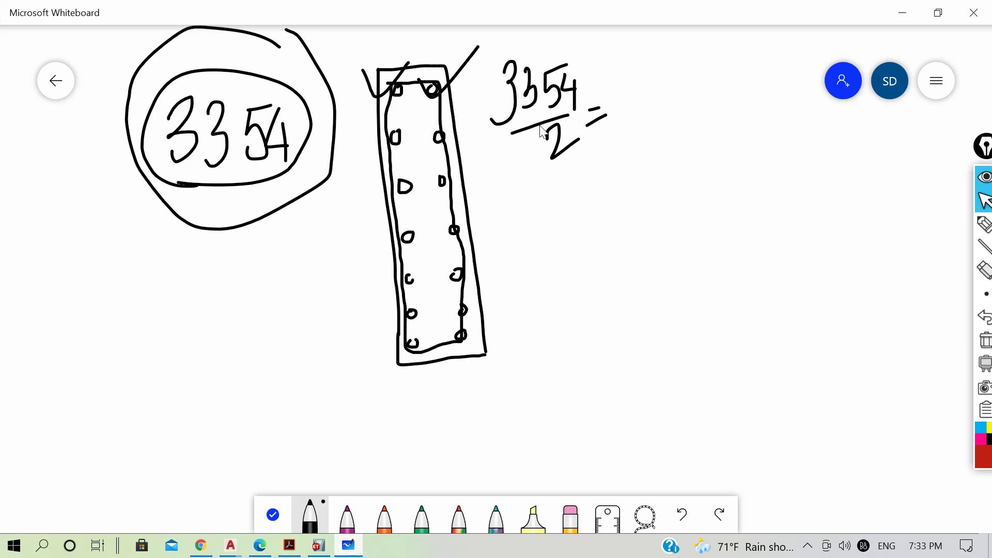
pyautogui.moveTo(646, 79)
pyautogui.mouseDown()
pyautogui.moveTo(639, 122)
pyautogui.moveTo(660, 107)
pyautogui.moveTo(690, 120)
pyautogui.mouseUp()
pyautogui.moveTo(720, 86)
pyautogui.mouseDown()
pyautogui.moveTo(730, 85)
pyautogui.moveTo(717, 119)
pyautogui.mouseUp()
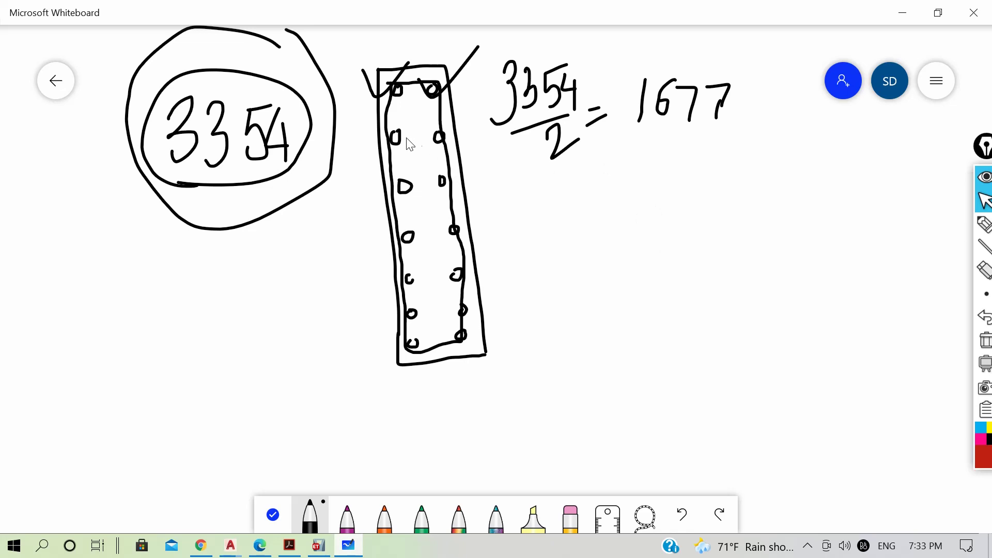
# Step: Write 20mm → 201 below the division as the bar size and area, and circle both 201 and 1677
pyautogui.moveTo(533, 185)
pyautogui.mouseDown()
pyautogui.moveTo(538, 212)
pyautogui.moveTo(561, 229)
pyautogui.mouseUp()
pyautogui.moveTo(572, 182)
pyautogui.mouseDown()
pyautogui.moveTo(571, 211)
pyautogui.moveTo(577, 184)
pyautogui.moveTo(615, 209)
pyautogui.mouseUp()
pyautogui.click(593, 188)
pyautogui.moveTo(619, 209)
pyautogui.mouseDown()
pyautogui.moveTo(626, 199)
pyautogui.moveTo(642, 209)
pyautogui.moveTo(695, 195)
pyautogui.moveTo(681, 210)
pyautogui.mouseUp()
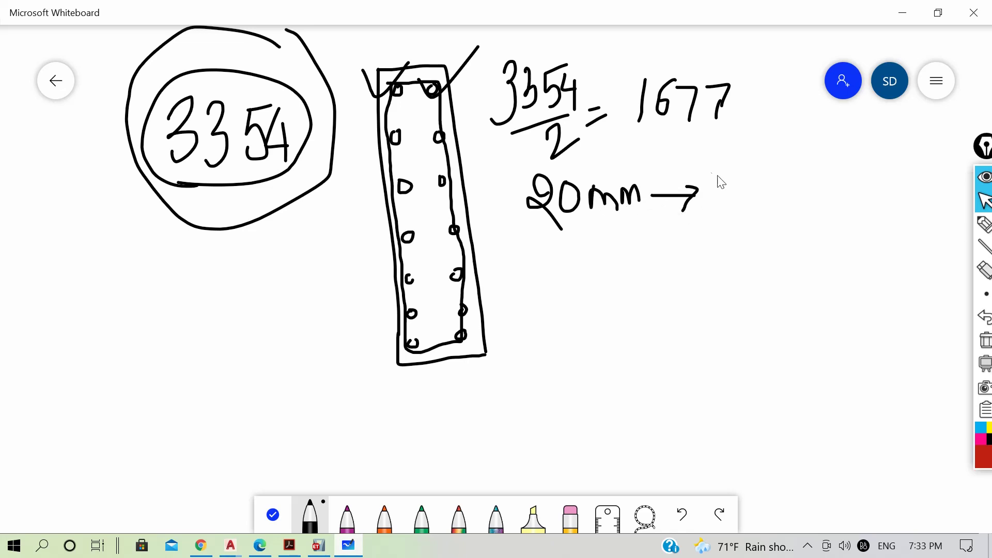
pyautogui.moveTo(714, 179)
pyautogui.mouseDown()
pyautogui.moveTo(721, 170)
pyautogui.moveTo(737, 222)
pyautogui.mouseUp()
pyautogui.moveTo(749, 180)
pyautogui.mouseDown()
pyautogui.moveTo(744, 195)
pyautogui.moveTo(752, 180)
pyautogui.moveTo(759, 198)
pyautogui.mouseUp()
pyautogui.moveTo(771, 145)
pyautogui.mouseDown()
pyautogui.moveTo(724, 231)
pyautogui.moveTo(774, 152)
pyautogui.mouseUp()
pyautogui.moveTo(757, 74)
pyautogui.mouseDown()
pyautogui.moveTo(655, 56)
pyautogui.moveTo(629, 136)
pyautogui.moveTo(753, 111)
pyautogui.moveTo(752, 75)
pyautogui.mouseUp()
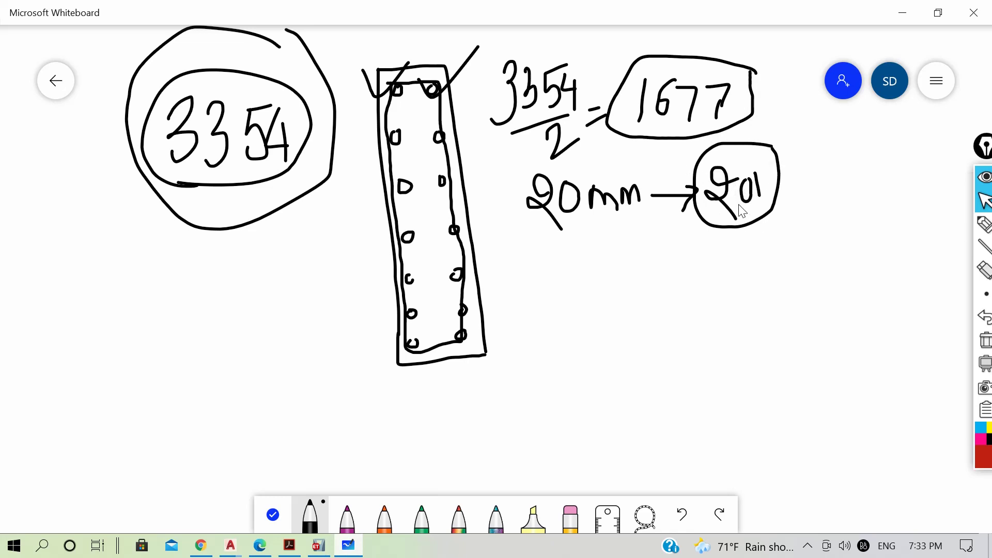
# Step: Write the bars-per-face calculation 1677/201 = 8.34 ≈ 9 under the bar size and circle the 9
pyautogui.moveTo(541, 237)
pyautogui.mouseDown()
pyautogui.moveTo(535, 284)
pyautogui.moveTo(597, 242)
pyautogui.moveTo(588, 278)
pyautogui.mouseUp()
pyautogui.moveTo(610, 233); pyautogui.dragTo(620, 265)
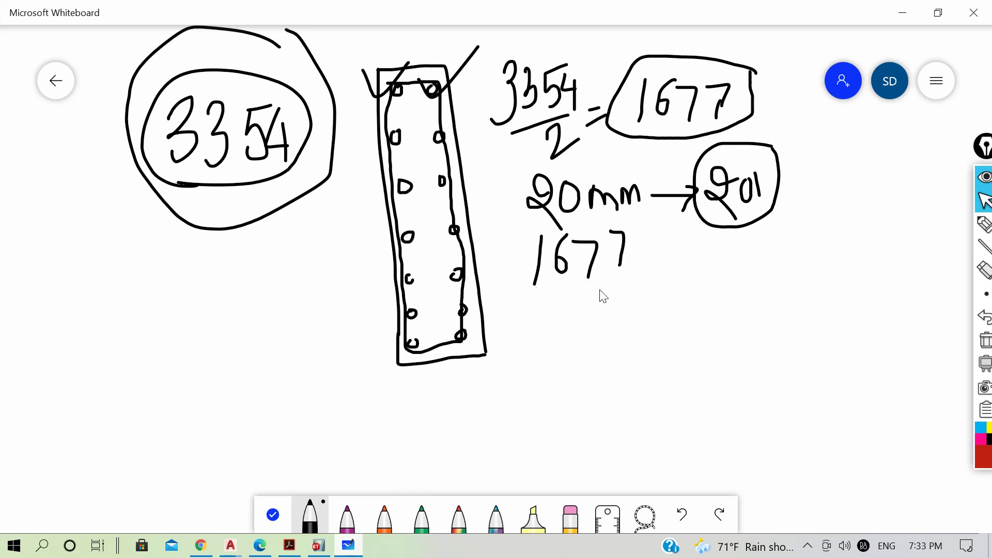
pyautogui.moveTo(541, 289); pyautogui.dragTo(613, 283)
pyautogui.moveTo(562, 305)
pyautogui.mouseDown()
pyautogui.moveTo(589, 324)
pyautogui.moveTo(597, 323)
pyautogui.moveTo(593, 302)
pyautogui.moveTo(609, 327)
pyautogui.mouseUp()
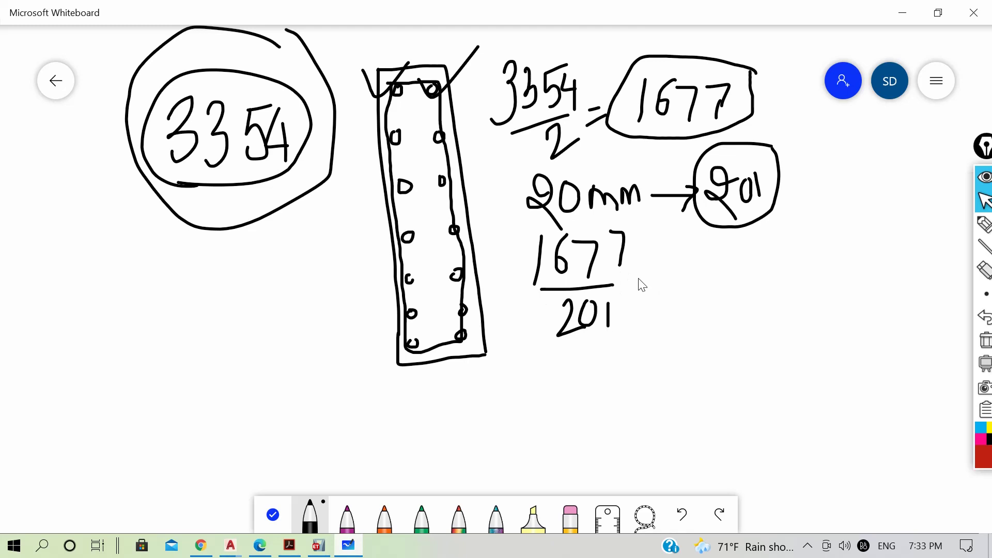
pyautogui.moveTo(639, 279); pyautogui.dragTo(667, 282)
pyautogui.moveTo(703, 254)
pyautogui.mouseDown()
pyautogui.moveTo(690, 291)
pyautogui.moveTo(736, 285)
pyautogui.moveTo(723, 297)
pyautogui.mouseUp()
pyautogui.moveTo(751, 261)
pyautogui.mouseDown()
pyautogui.moveTo(747, 276)
pyautogui.moveTo(762, 275)
pyautogui.mouseUp()
pyautogui.moveTo(757, 258)
pyautogui.mouseDown()
pyautogui.moveTo(756, 294)
pyautogui.moveTo(831, 262)
pyautogui.moveTo(801, 310)
pyautogui.mouseUp()
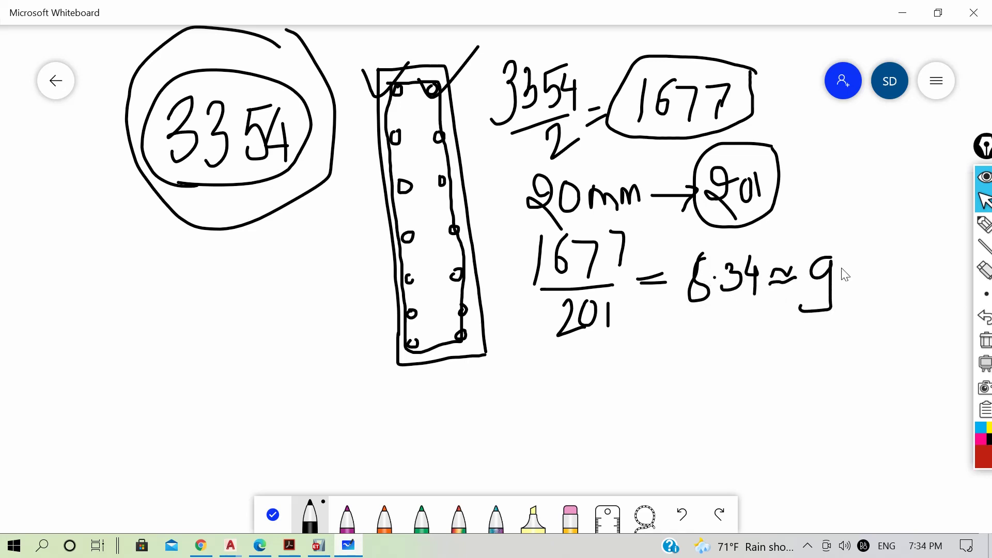
pyautogui.moveTo(860, 241)
pyautogui.mouseDown()
pyautogui.moveTo(793, 295)
pyautogui.moveTo(856, 247)
pyautogui.mouseUp()
# Step: Bracket both long faces of the wall section, and emphasize the 9 with a second circle and 20mm with an underline
pyautogui.moveTo(374, 95)
pyautogui.mouseDown()
pyautogui.moveTo(361, 118)
pyautogui.moveTo(398, 338)
pyautogui.mouseUp()
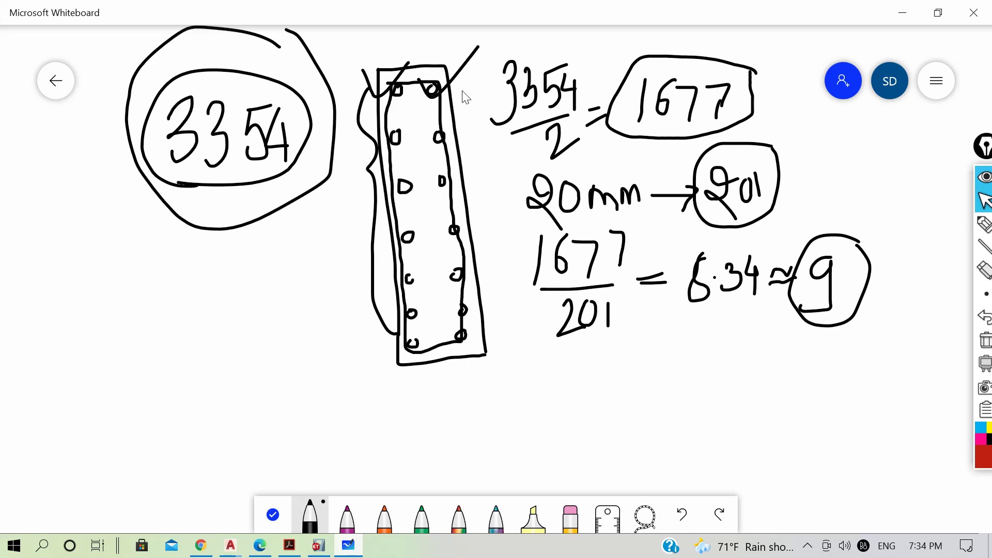
pyautogui.moveTo(462, 91)
pyautogui.mouseDown()
pyautogui.moveTo(504, 175)
pyautogui.moveTo(508, 314)
pyautogui.mouseUp()
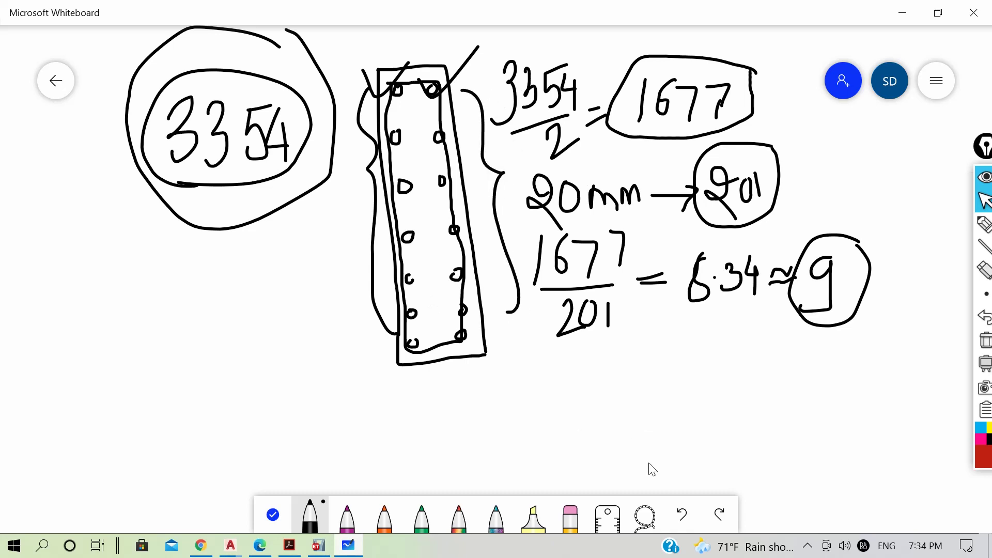
pyautogui.moveTo(858, 239)
pyautogui.mouseDown()
pyautogui.moveTo(771, 295)
pyautogui.moveTo(862, 252)
pyautogui.mouseUp()
pyautogui.moveTo(549, 217); pyautogui.dragTo(626, 226)
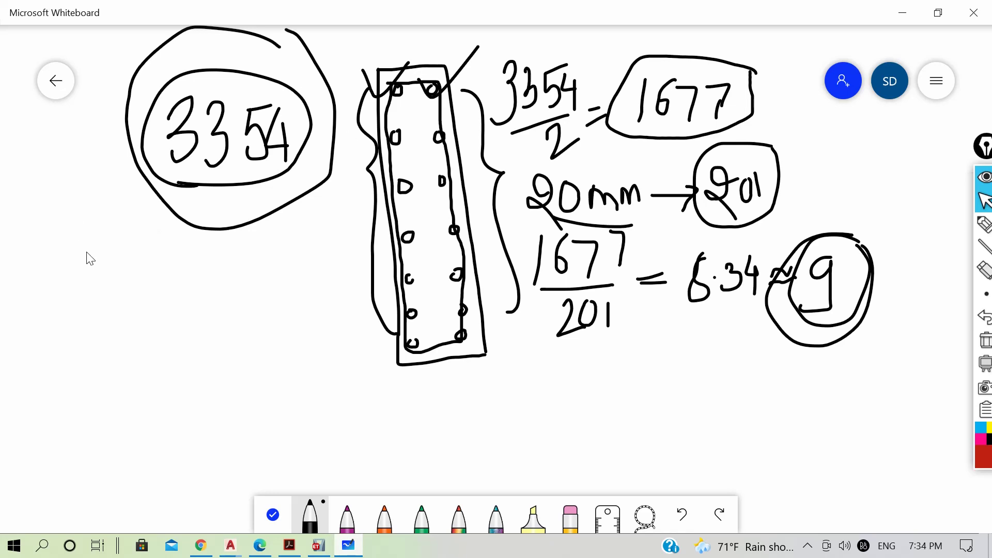
# Step: Write the 40mm cover and 8mm tie diameter beside the section and start the spacing calculation with an equals sign
pyautogui.moveTo(81, 243)
pyautogui.mouseDown()
pyautogui.moveTo(85, 280)
pyautogui.moveTo(96, 282)
pyautogui.mouseUp()
pyautogui.moveTo(90, 259)
pyautogui.mouseDown()
pyautogui.moveTo(92, 300)
pyautogui.moveTo(120, 253)
pyautogui.moveTo(142, 287)
pyautogui.moveTo(168, 301)
pyautogui.moveTo(206, 299)
pyautogui.moveTo(226, 283)
pyautogui.moveTo(223, 292)
pyautogui.mouseUp()
pyautogui.moveTo(271, 242)
pyautogui.mouseDown()
pyautogui.moveTo(255, 312)
pyautogui.moveTo(282, 237)
pyautogui.moveTo(306, 274)
pyautogui.moveTo(340, 276)
pyautogui.mouseUp()
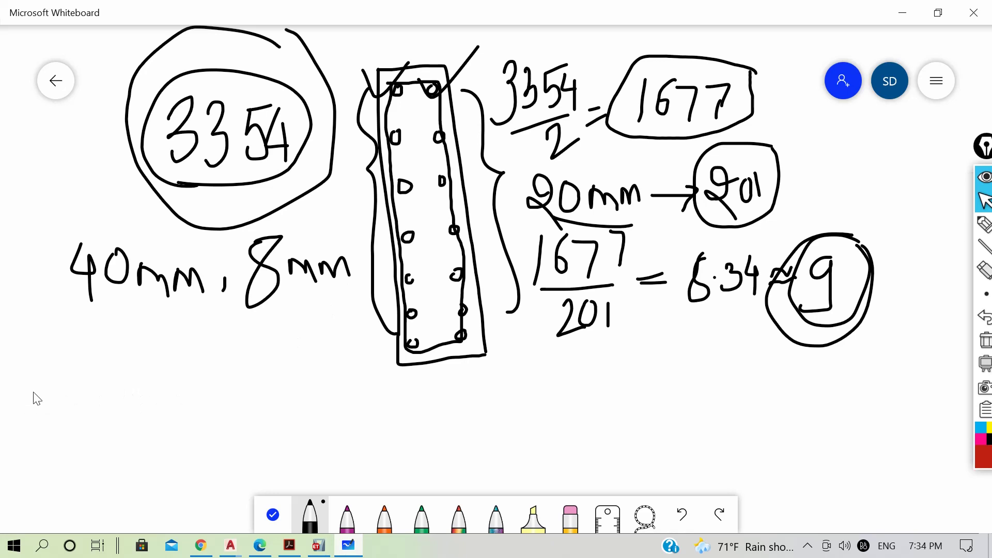
pyautogui.moveTo(31, 389)
pyautogui.mouseDown()
pyautogui.moveTo(60, 388)
pyautogui.moveTo(61, 405)
pyautogui.mouseUp()
# Step: Switch to the ETABS pier design report to check pier P1's length in Pier Details, and return to the whiteboard
pyautogui.click(312, 551)
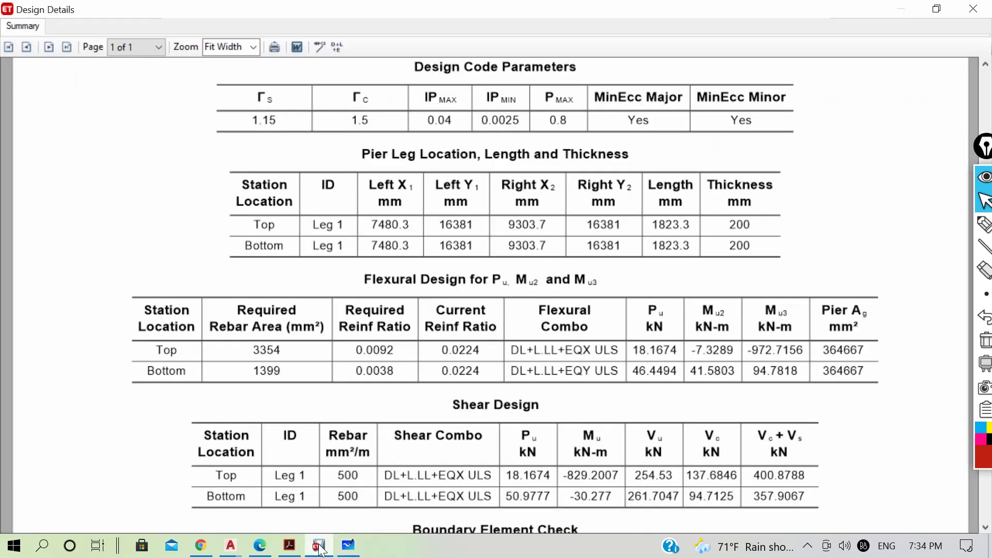
pyautogui.scroll(4, 591, 138)
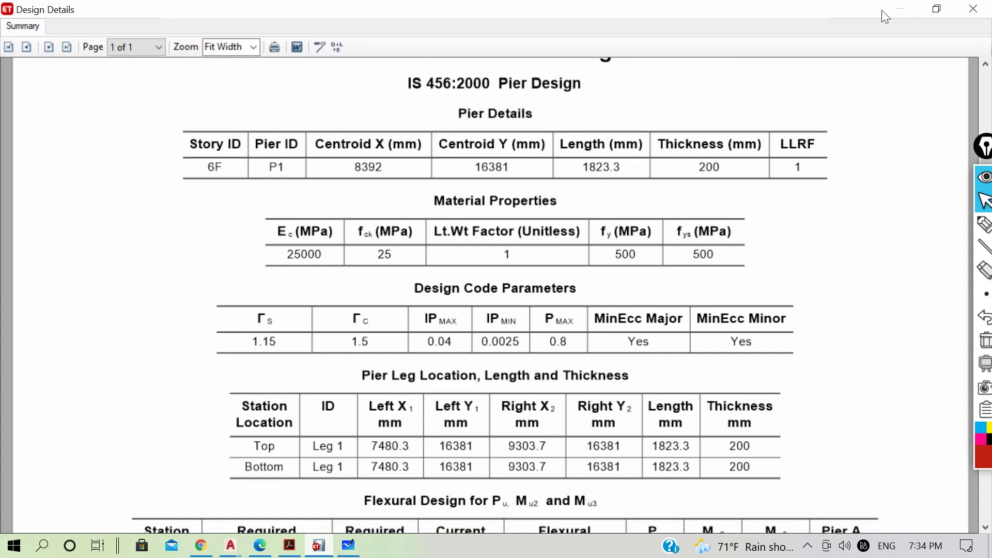
pyautogui.click(348, 545)
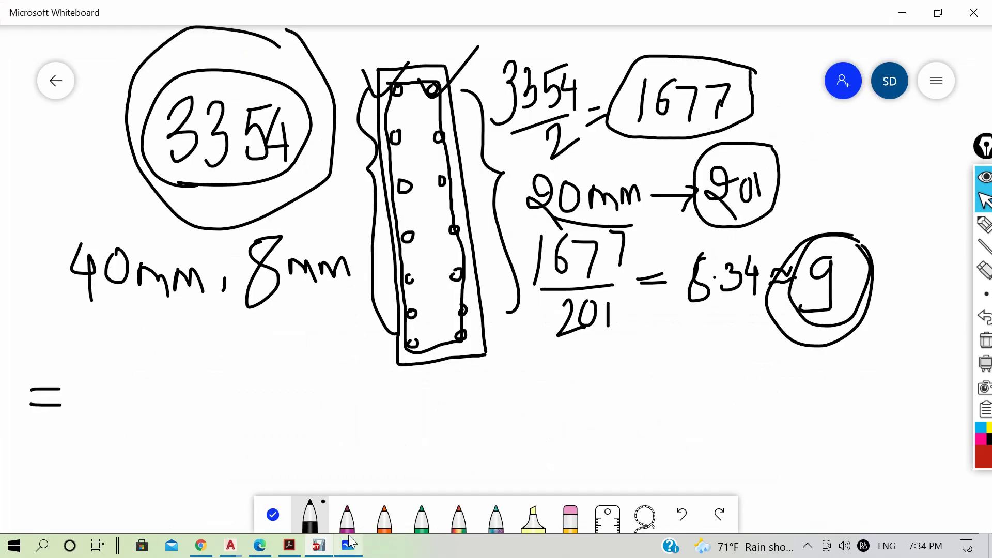
# Step: Write the bar spacing numerator 1823.3 − 2×40 − 2×8 − 20/2 − 20/2 after the equals sign
pyautogui.moveTo(83, 349)
pyautogui.mouseDown()
pyautogui.moveTo(81, 385)
pyautogui.moveTo(115, 379)
pyautogui.moveTo(92, 354)
pyautogui.moveTo(141, 356)
pyautogui.moveTo(141, 393)
pyautogui.mouseUp()
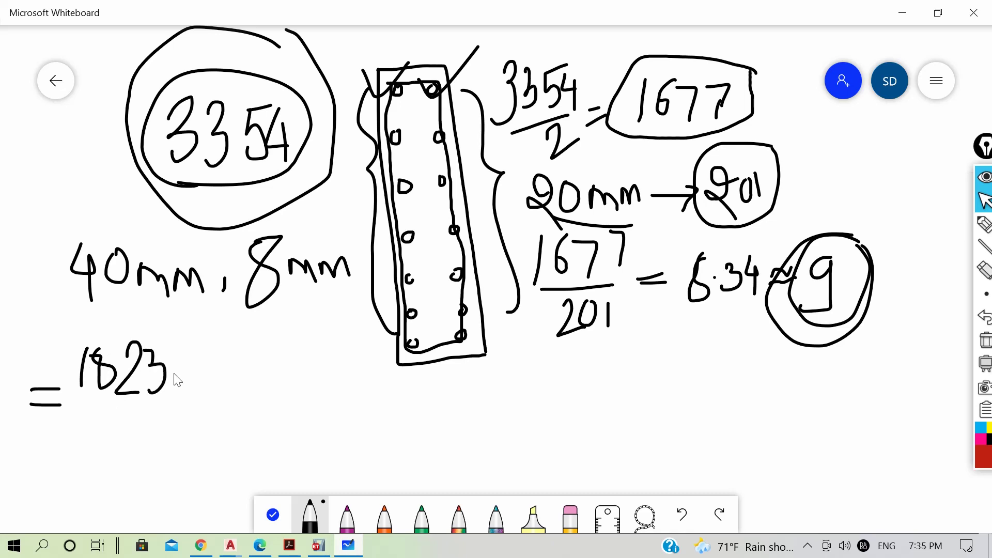
pyautogui.click(171, 386)
pyautogui.moveTo(182, 351)
pyautogui.mouseDown()
pyautogui.moveTo(197, 394)
pyautogui.moveTo(185, 393)
pyautogui.mouseUp()
pyautogui.moveTo(208, 376)
pyautogui.mouseDown()
pyautogui.moveTo(264, 356)
pyautogui.moveTo(270, 392)
pyautogui.moveTo(292, 388)
pyautogui.moveTo(262, 390)
pyautogui.mouseUp()
pyautogui.moveTo(299, 361)
pyautogui.mouseDown()
pyautogui.moveTo(293, 382)
pyautogui.moveTo(311, 381)
pyautogui.mouseUp()
pyautogui.moveTo(307, 361)
pyautogui.mouseDown()
pyautogui.moveTo(305, 388)
pyautogui.moveTo(322, 386)
pyautogui.moveTo(328, 365)
pyautogui.mouseUp()
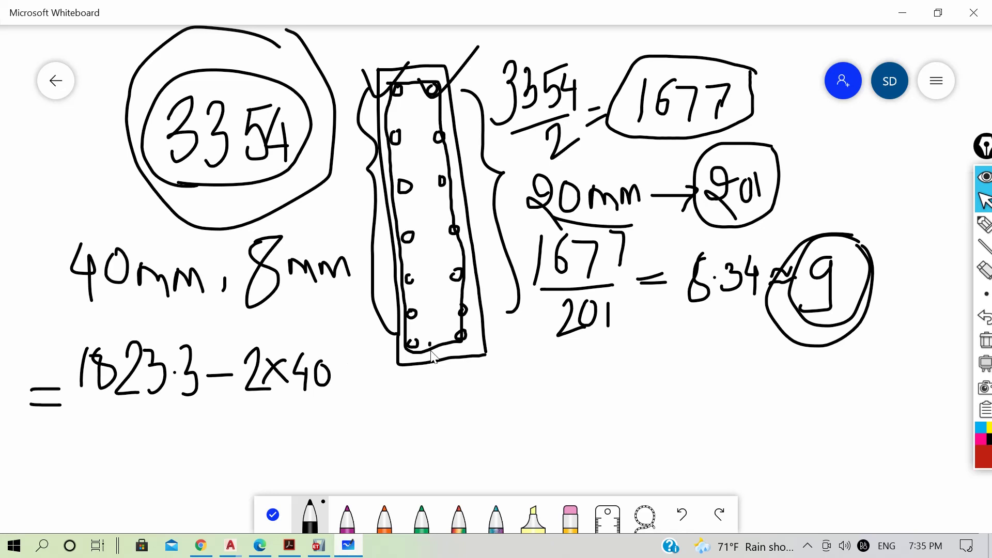
pyautogui.moveTo(340, 378)
pyautogui.mouseDown()
pyautogui.moveTo(357, 377)
pyautogui.moveTo(355, 399)
pyautogui.moveTo(384, 397)
pyautogui.mouseUp()
pyautogui.moveTo(376, 379)
pyautogui.mouseDown()
pyautogui.moveTo(399, 394)
pyautogui.moveTo(381, 410)
pyautogui.mouseUp()
pyautogui.moveTo(423, 380)
pyautogui.mouseDown()
pyautogui.moveTo(408, 405)
pyautogui.moveTo(421, 377)
pyautogui.moveTo(471, 375)
pyautogui.mouseUp()
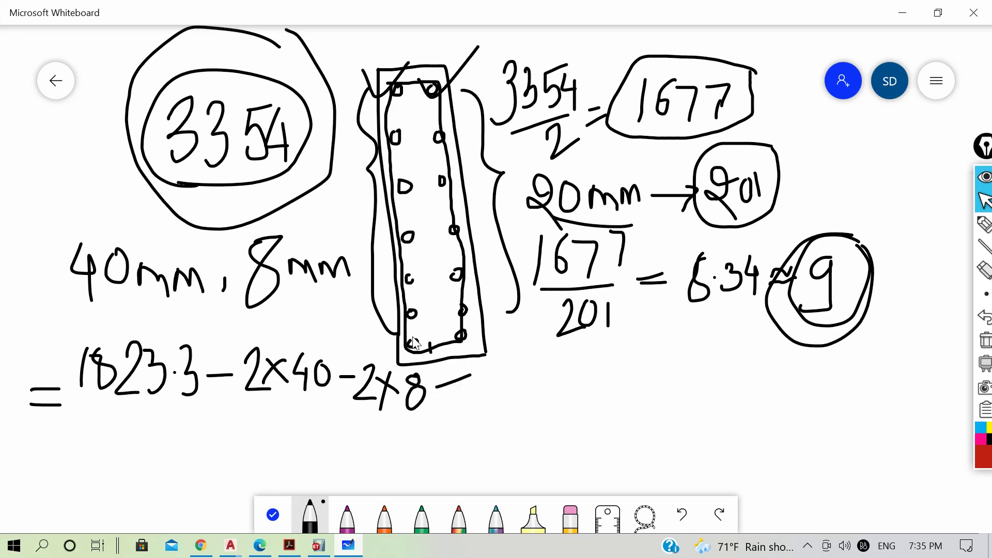
pyautogui.moveTo(489, 362)
pyautogui.mouseDown()
pyautogui.moveTo(494, 385)
pyautogui.moveTo(528, 362)
pyautogui.mouseUp()
pyautogui.moveTo(490, 405)
pyautogui.mouseDown()
pyautogui.moveTo(536, 395)
pyautogui.moveTo(524, 424)
pyautogui.moveTo(553, 418)
pyautogui.mouseUp()
pyautogui.moveTo(560, 379)
pyautogui.mouseDown()
pyautogui.moveTo(618, 363)
pyautogui.moveTo(602, 406)
pyautogui.moveTo(625, 411)
pyautogui.mouseUp()
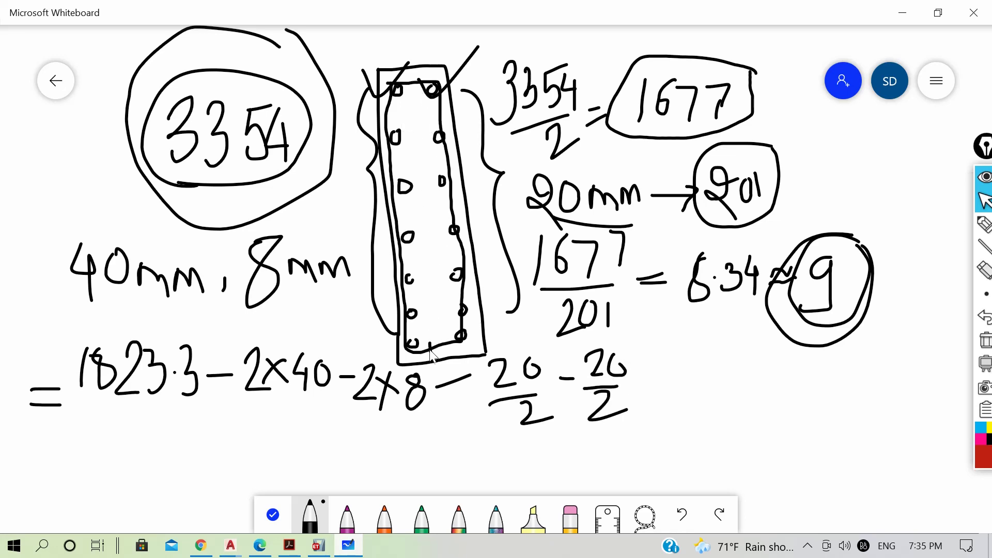
# Step: Mark the centre lines of the section's two end bar rows and divide the spacing expression by 9−1
pyautogui.moveTo(414, 350); pyautogui.dragTo(583, 329)
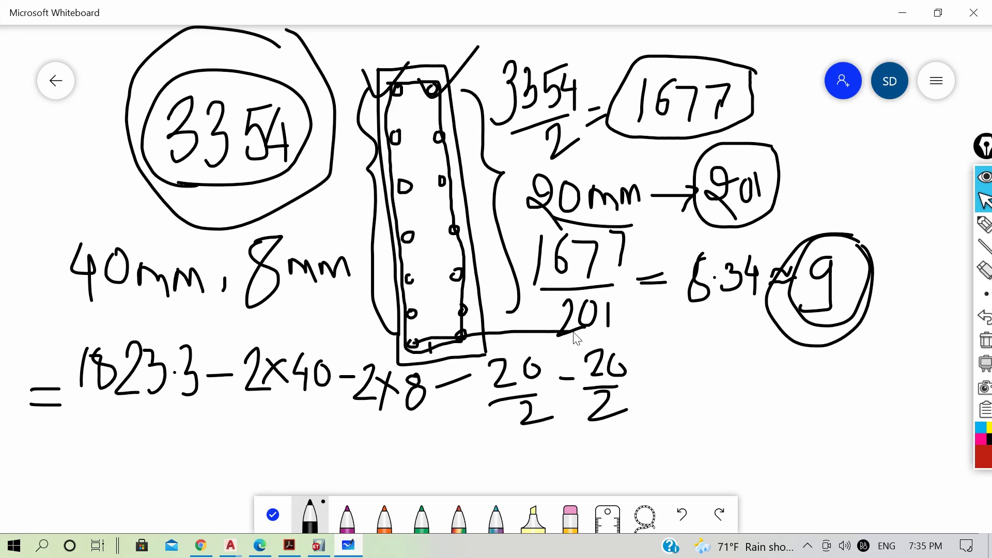
pyautogui.moveTo(398, 89); pyautogui.dragTo(505, 98)
pyautogui.moveTo(99, 427); pyautogui.dragTo(645, 430)
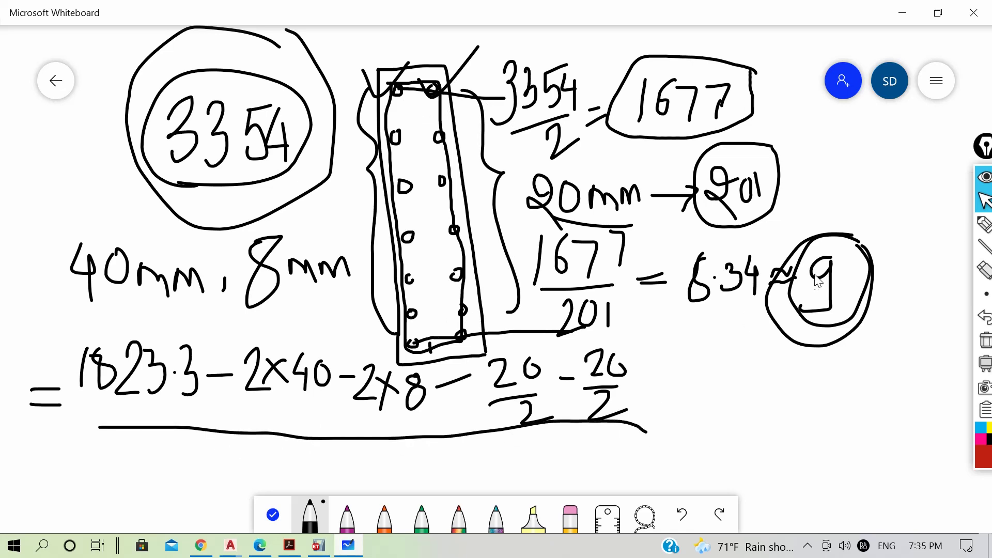
pyautogui.moveTo(323, 448)
pyautogui.mouseDown()
pyautogui.moveTo(310, 449)
pyautogui.moveTo(317, 485)
pyautogui.moveTo(354, 464)
pyautogui.moveTo(368, 486)
pyautogui.mouseUp()
# Step: Write = 213 as the bar spacing result, then circle and tick it
pyautogui.moveTo(666, 414); pyautogui.dragTo(694, 423)
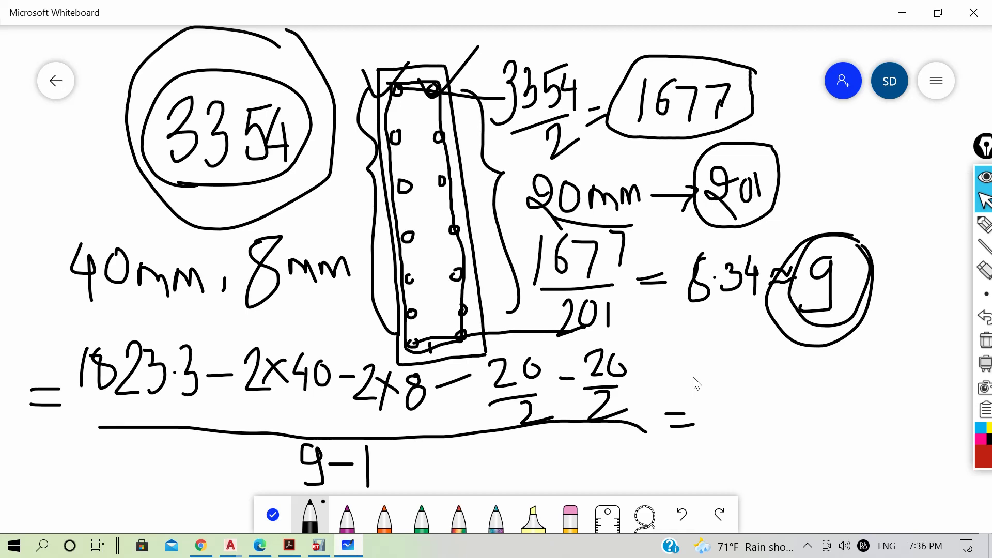
pyautogui.moveTo(716, 389)
pyautogui.mouseDown()
pyautogui.moveTo(715, 430)
pyautogui.moveTo(742, 436)
pyautogui.mouseUp()
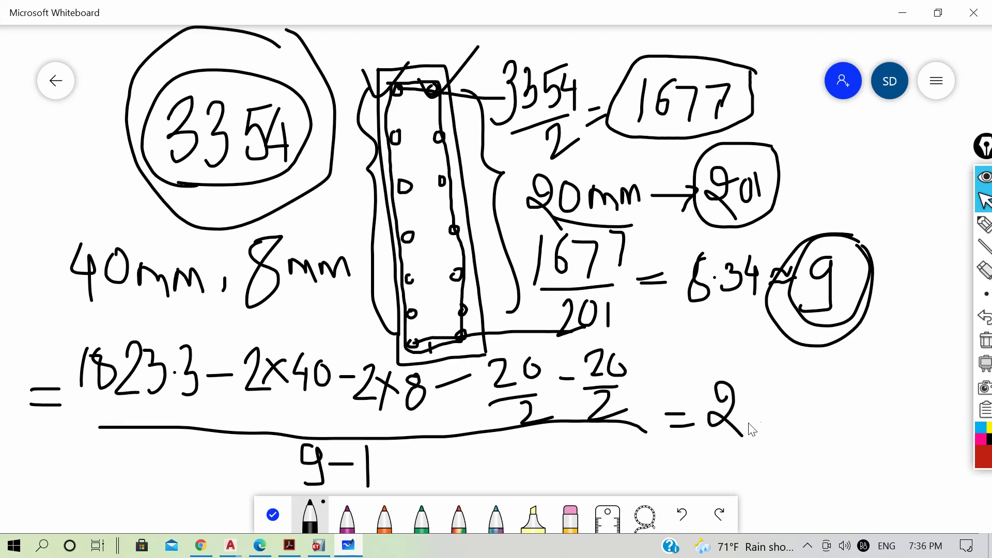
pyautogui.moveTo(747, 383)
pyautogui.mouseDown()
pyautogui.moveTo(746, 420)
pyautogui.moveTo(770, 413)
pyautogui.moveTo(757, 429)
pyautogui.mouseUp()
pyautogui.moveTo(802, 391)
pyautogui.mouseDown()
pyautogui.moveTo(680, 409)
pyautogui.moveTo(782, 387)
pyautogui.mouseUp()
pyautogui.moveTo(722, 460); pyautogui.dragTo(813, 416)
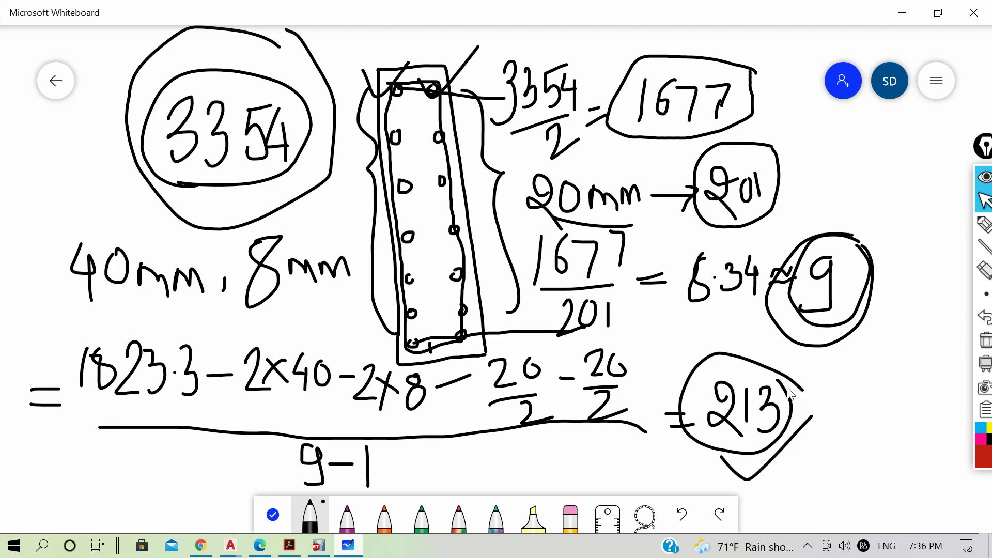
pyautogui.moveTo(789, 385); pyautogui.dragTo(792, 413)
# Step: Circle the 20mm bar size and add tick marks to it, the circled 3354 and the circled 1677
pyautogui.moveTo(645, 169)
pyautogui.mouseDown()
pyautogui.moveTo(527, 232)
pyautogui.moveTo(599, 141)
pyautogui.moveTo(499, 194)
pyautogui.mouseUp()
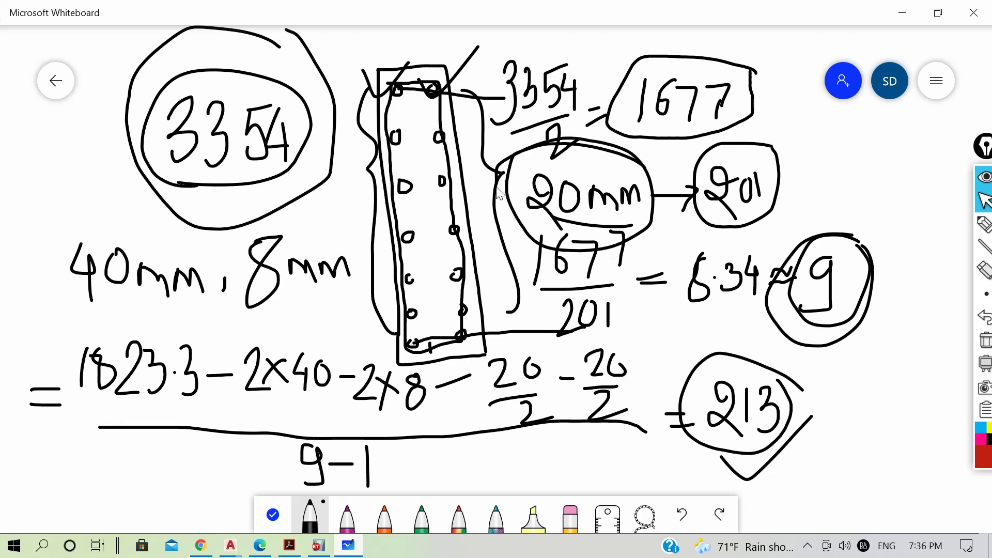
pyautogui.moveTo(575, 163)
pyautogui.mouseDown()
pyautogui.moveTo(641, 144)
pyautogui.moveTo(642, 132)
pyautogui.mouseUp()
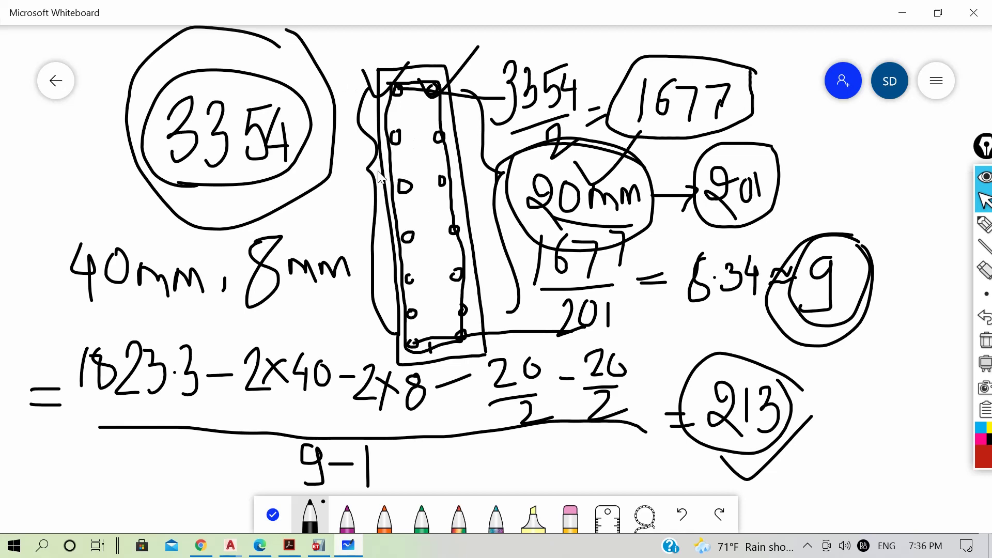
pyautogui.moveTo(54, 124)
pyautogui.mouseDown()
pyautogui.moveTo(62, 180)
pyautogui.moveTo(213, 52)
pyautogui.mouseUp()
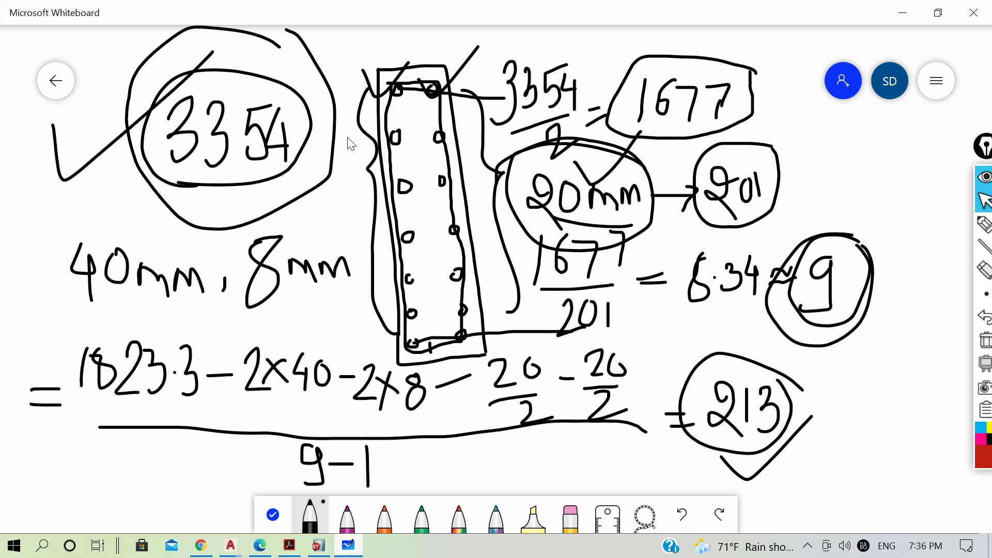
pyautogui.moveTo(750, 106)
pyautogui.mouseDown()
pyautogui.moveTo(757, 120)
pyautogui.moveTo(850, 25)
pyautogui.mouseUp()
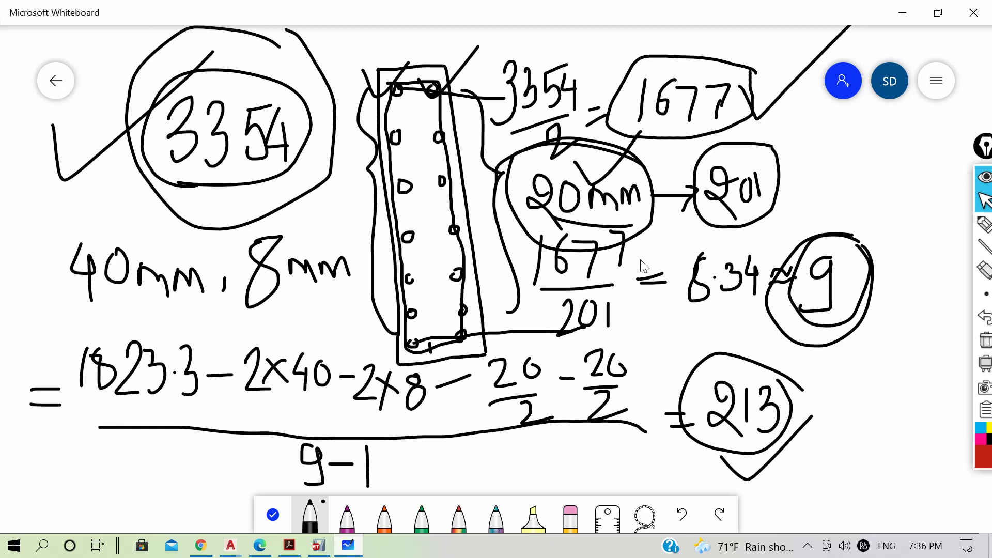
# Step: Circle the 8.34 ≈ 9 bar count result and retrace the lower edge of the outline around 1677
pyautogui.moveTo(903, 238)
pyautogui.mouseDown()
pyautogui.moveTo(873, 229)
pyautogui.moveTo(699, 340)
pyautogui.moveTo(903, 220)
pyautogui.mouseUp()
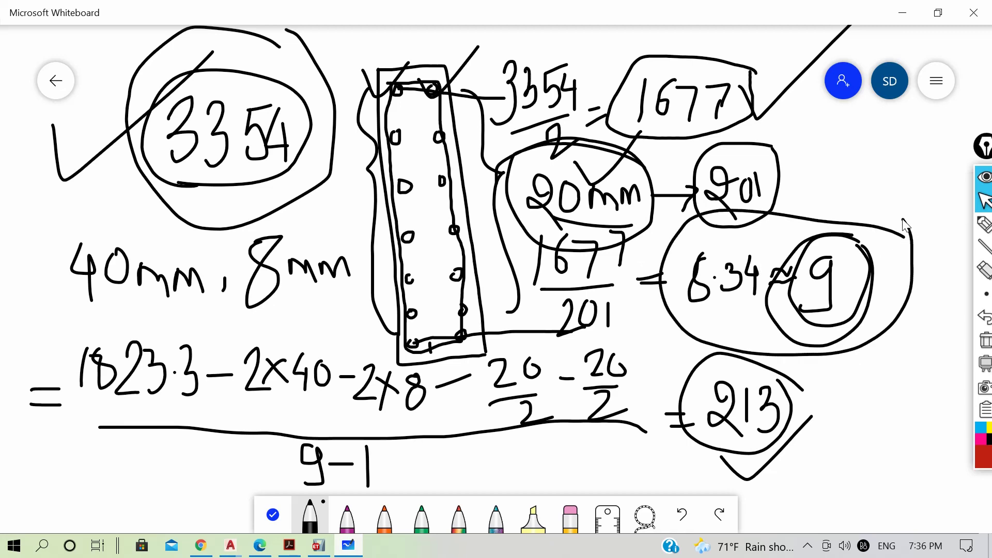
pyautogui.moveTo(693, 124); pyautogui.dragTo(755, 116)
# Step: Switch to the ETABS pier design report and examine the Shear Design table's rebar per metre for the pier leg
pyautogui.click(319, 547)
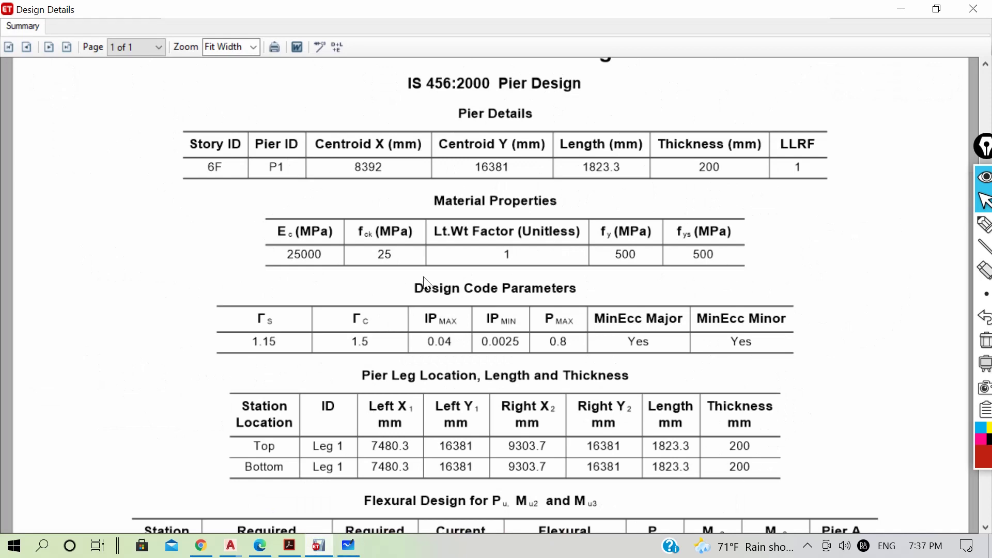
pyautogui.scroll(-4, 421, 284)
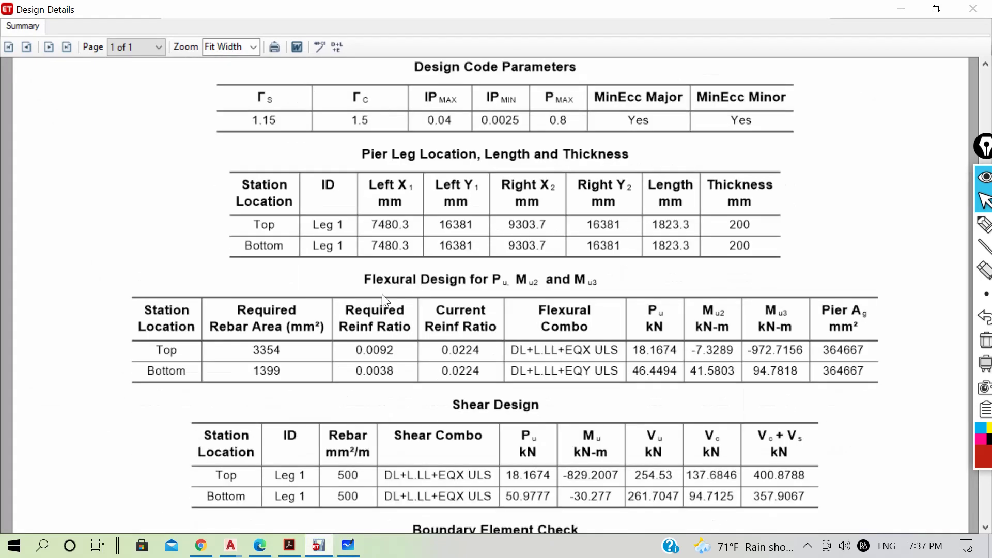
pyautogui.scroll(-1, 498, 279)
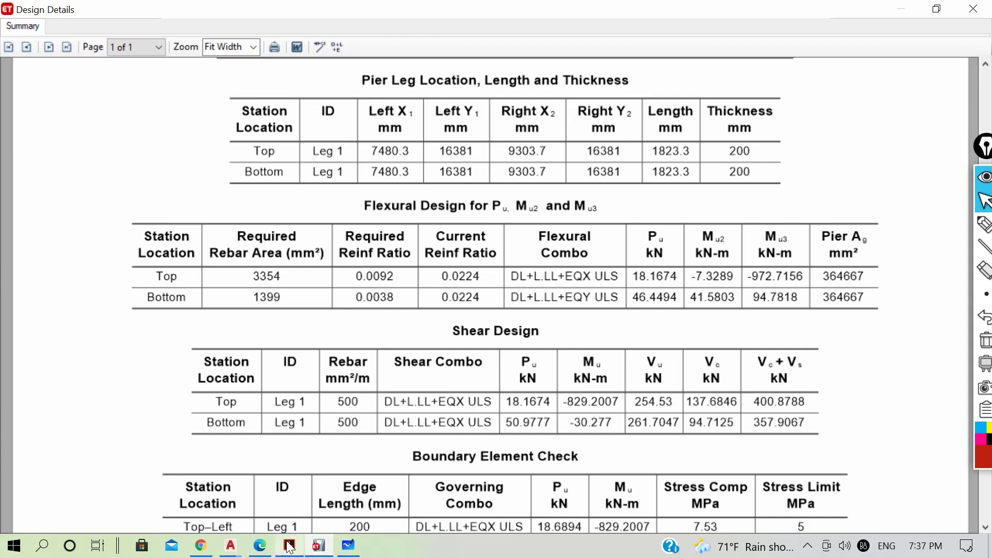
# Step: Switch to Microsoft Whiteboard and sketch a 3D wall outline in the empty space beside the 3354 calculation
pyautogui.click(349, 547)
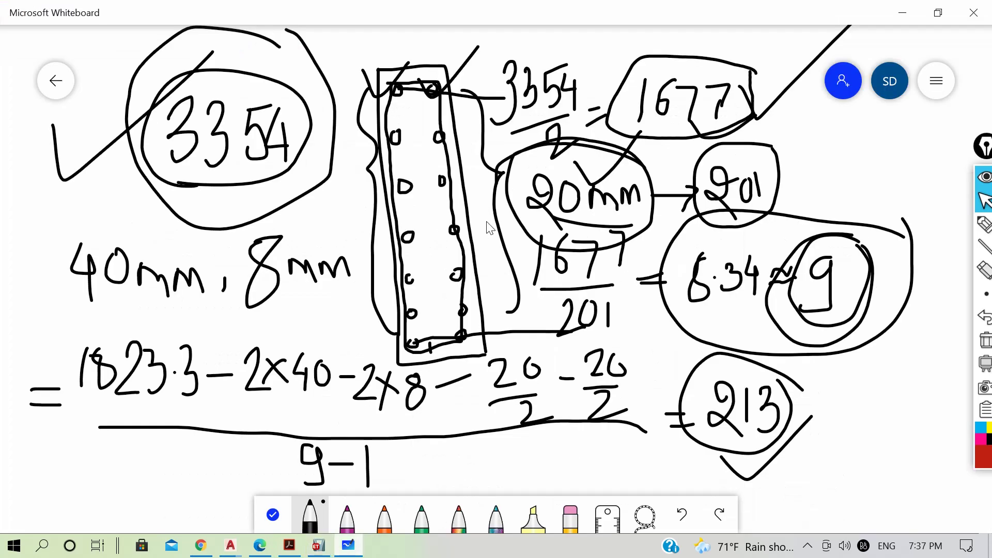
pyautogui.keyDown('ctrl'); pyautogui.scroll(-5, 472, 248); pyautogui.keyUp('ctrl')
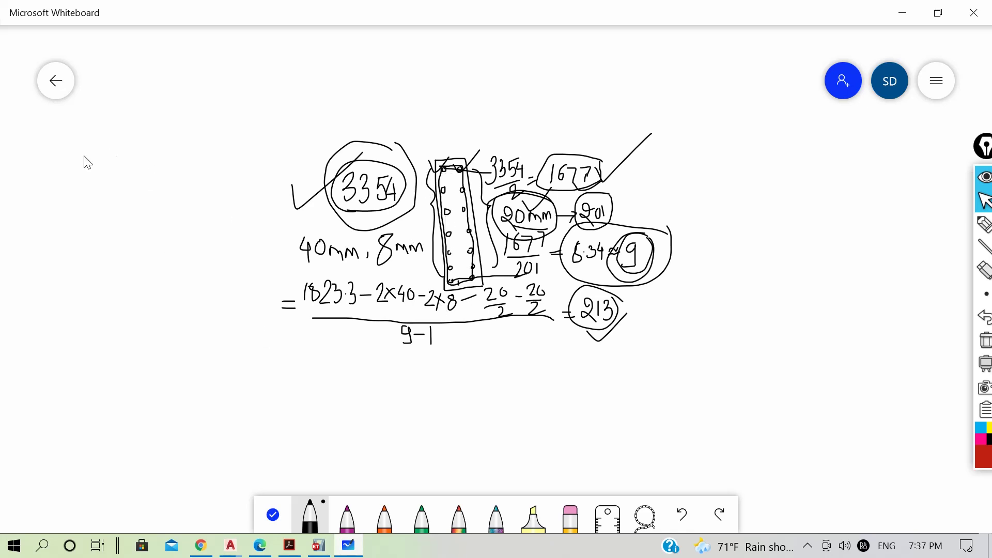
pyautogui.moveTo(78, 155); pyautogui.dragTo(169, 111)
pyautogui.moveTo(75, 155); pyautogui.dragTo(176, 139)
pyautogui.moveTo(108, 173); pyautogui.dragTo(109, 283)
pyautogui.moveTo(80, 158); pyautogui.dragTo(86, 284)
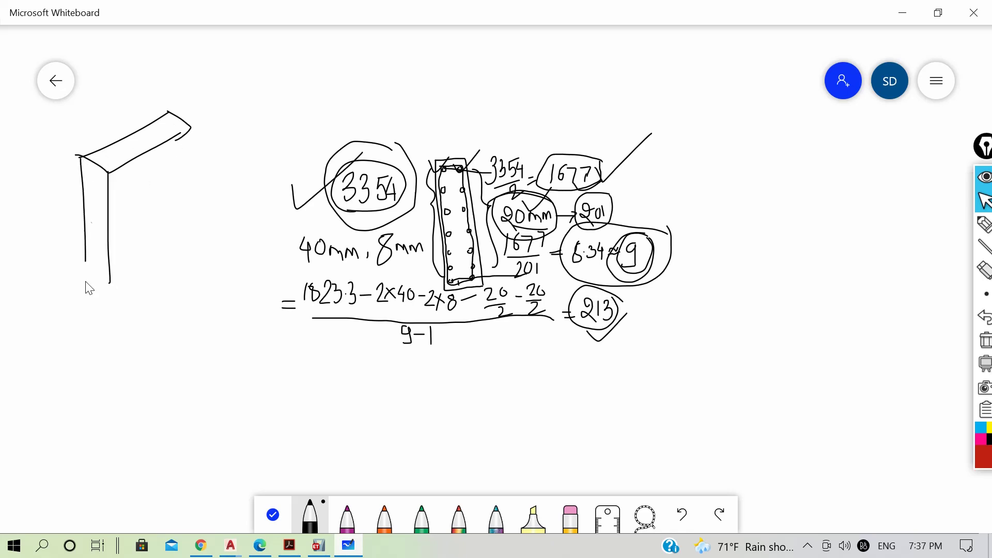
pyautogui.moveTo(193, 127); pyautogui.dragTo(197, 264)
# Step: Mark a vertical dimension along the sketched wall's far edge, label it 1m and circle the label
pyautogui.moveTo(169, 122)
pyautogui.mouseDown()
pyautogui.moveTo(209, 98)
pyautogui.moveTo(199, 222)
pyautogui.mouseUp()
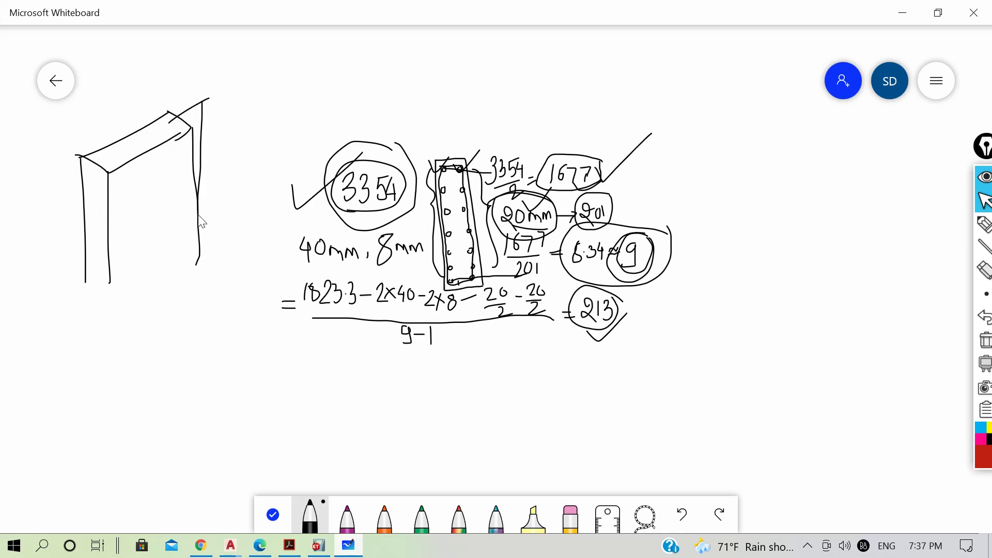
pyautogui.moveTo(203, 104)
pyautogui.mouseDown()
pyautogui.moveTo(216, 210)
pyautogui.moveTo(252, 197)
pyautogui.mouseUp()
pyautogui.moveTo(224, 126)
pyautogui.mouseDown()
pyautogui.moveTo(226, 158)
pyautogui.moveTo(249, 144)
pyautogui.moveTo(265, 151)
pyautogui.moveTo(258, 117)
pyautogui.moveTo(274, 147)
pyautogui.mouseUp()
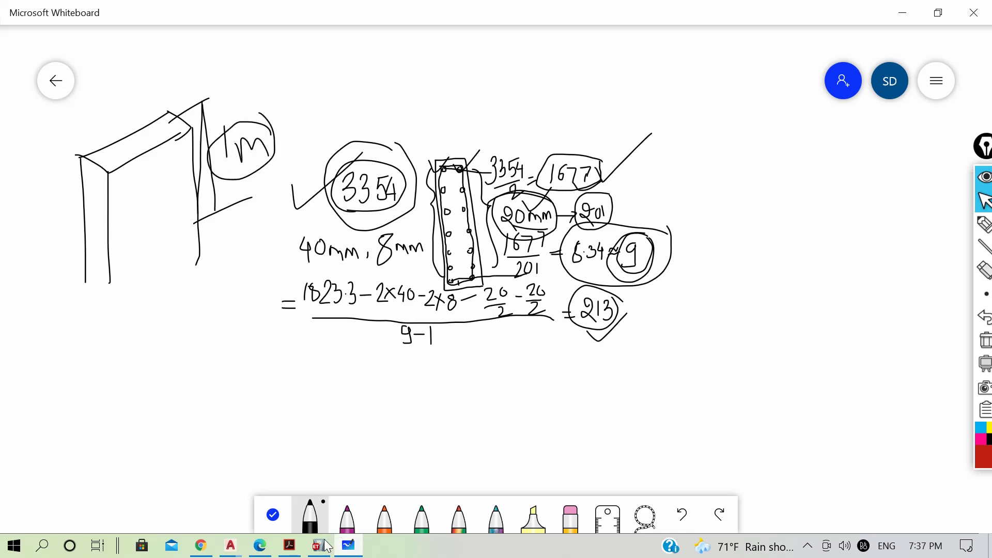
# Step: Switch to ETABS and close the pier design report to return to the 3-D view of pier longitudinal reinforcing areas
pyautogui.click(341, 546)
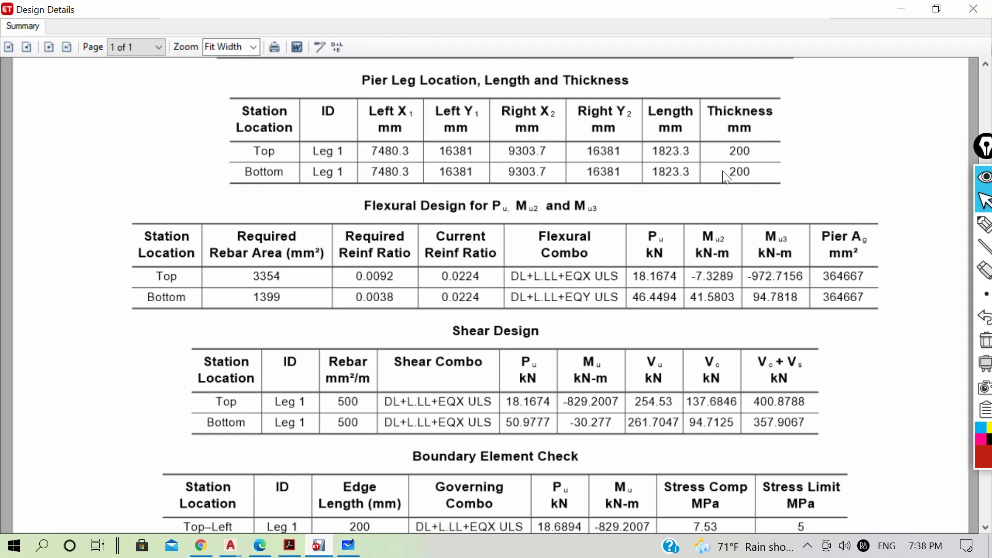
pyautogui.click(973, 9)
pyautogui.scroll(-5, 519, 296)
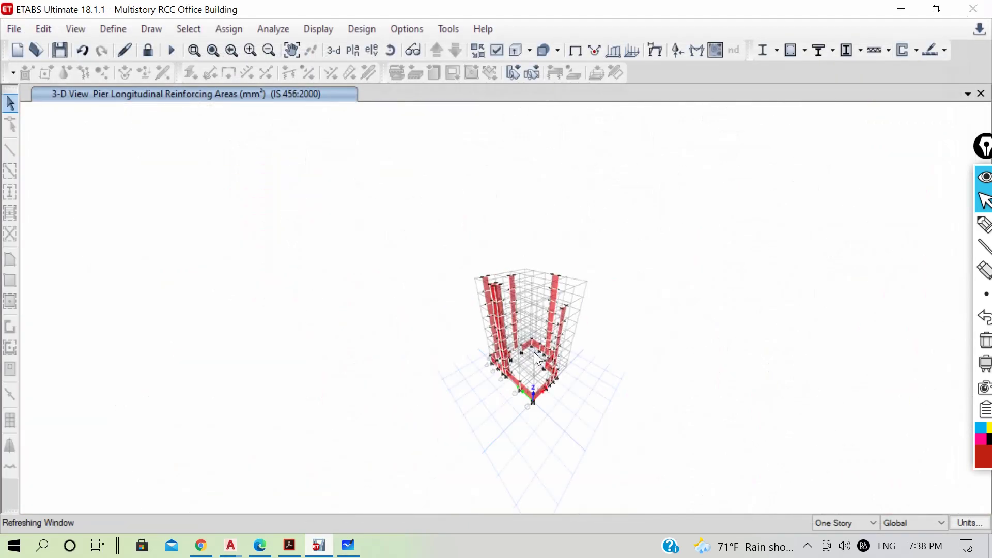
pyautogui.scroll(3, 534, 352)
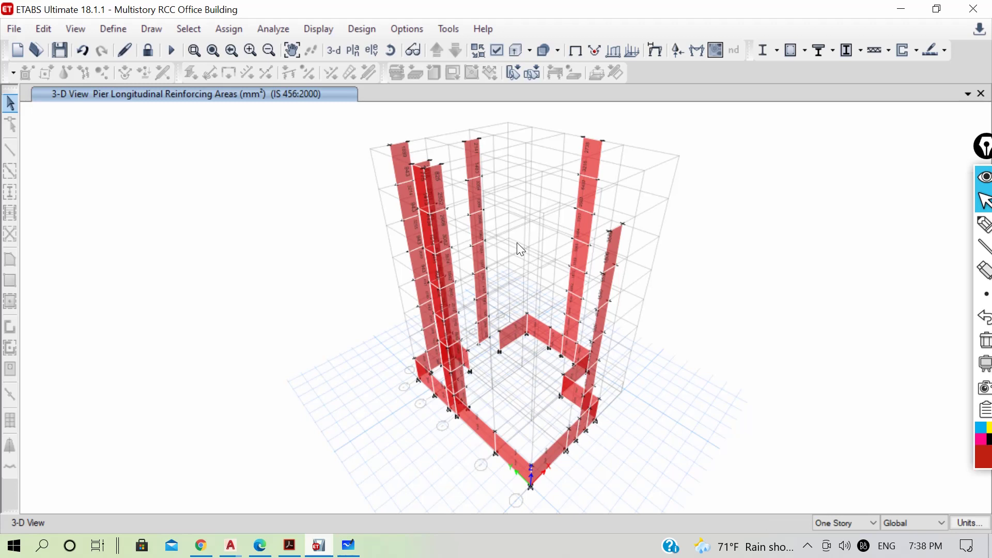